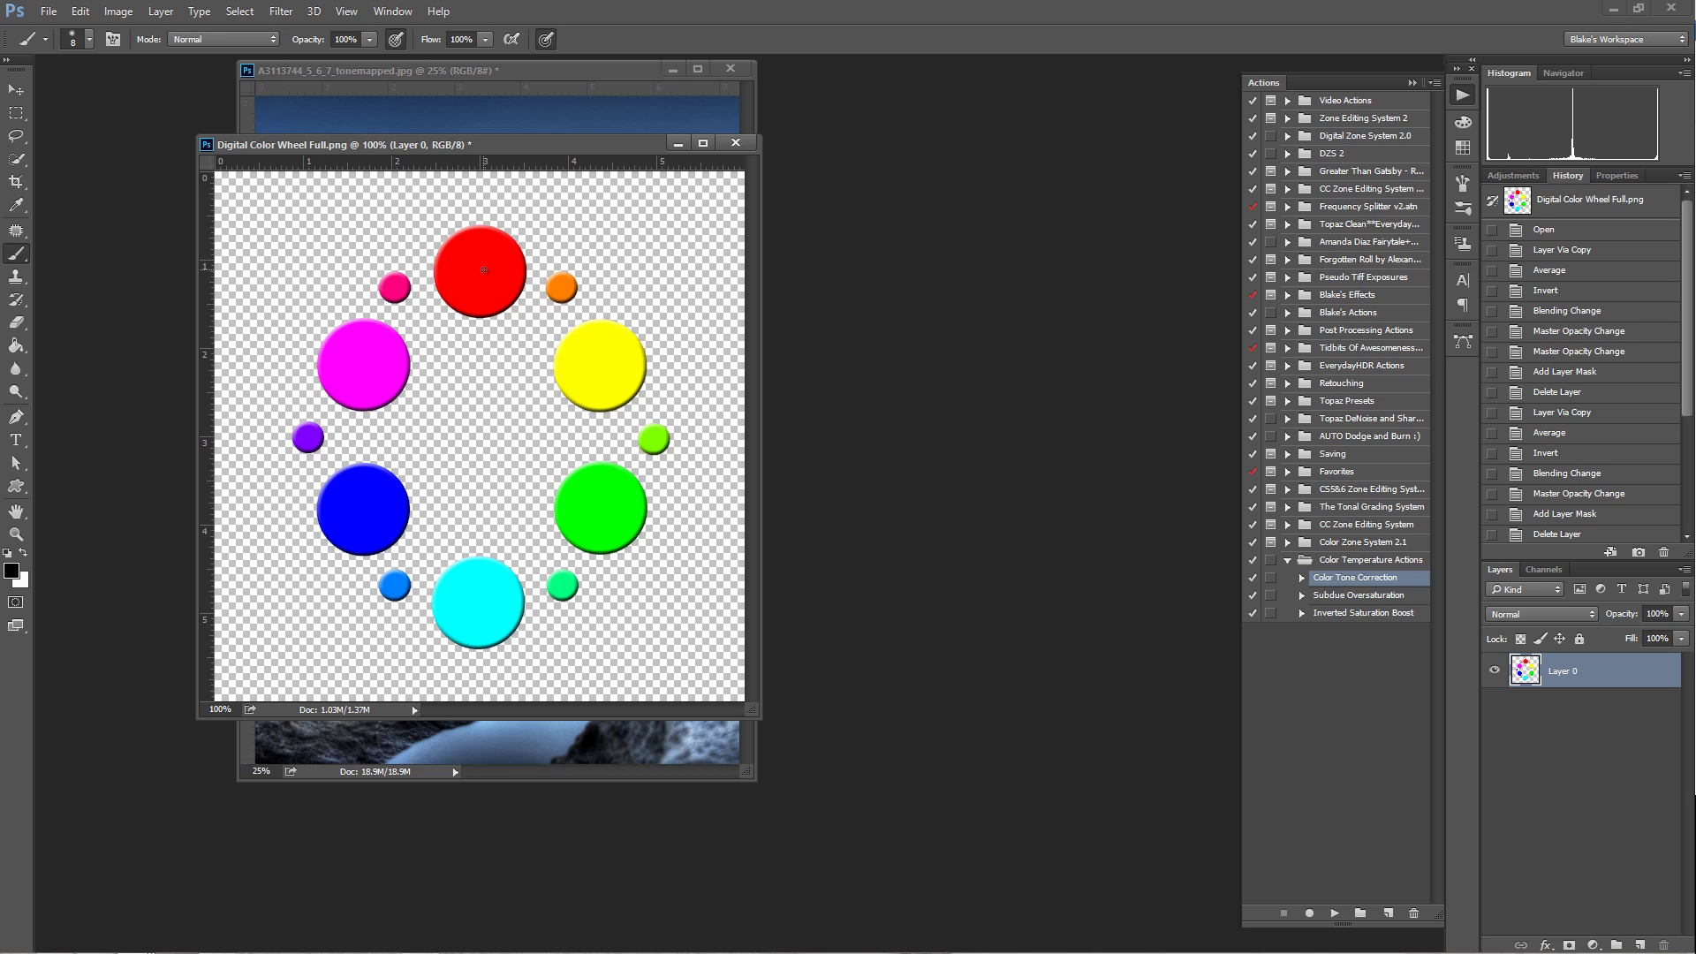
# Step: Draw a line linking red and cyan on the colour wheel, then minimise the wheel document
pyautogui.moveTo(480, 270); pyautogui.dragTo(480, 607)
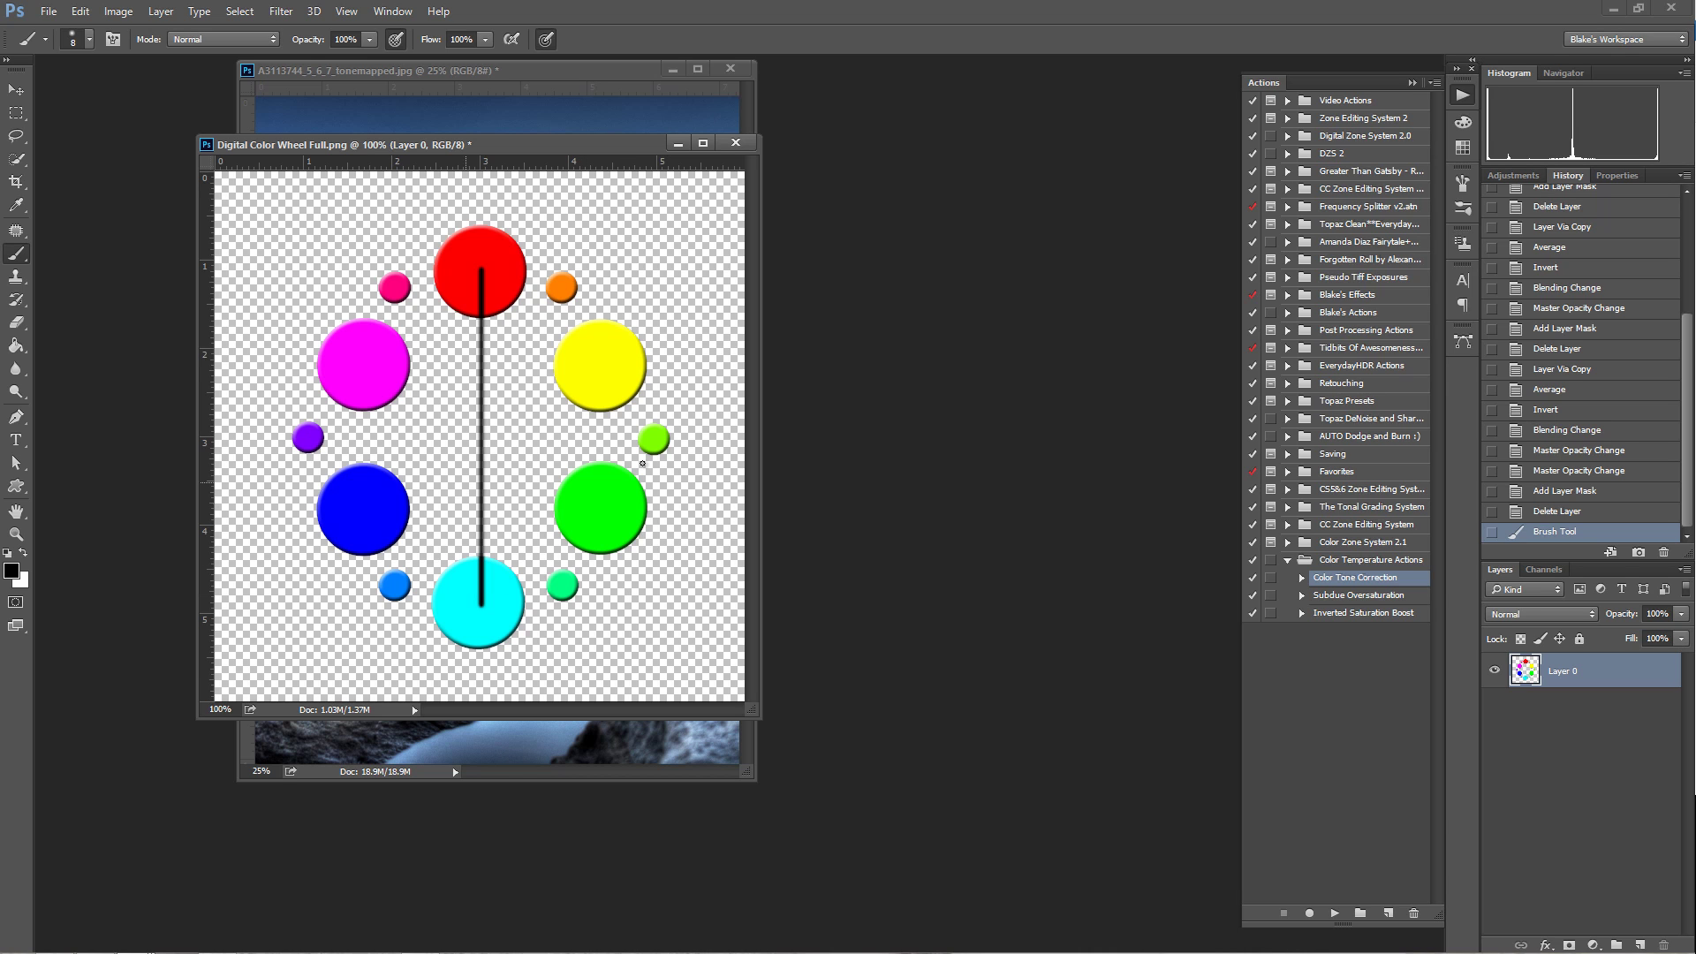
pyautogui.click(516, 69)
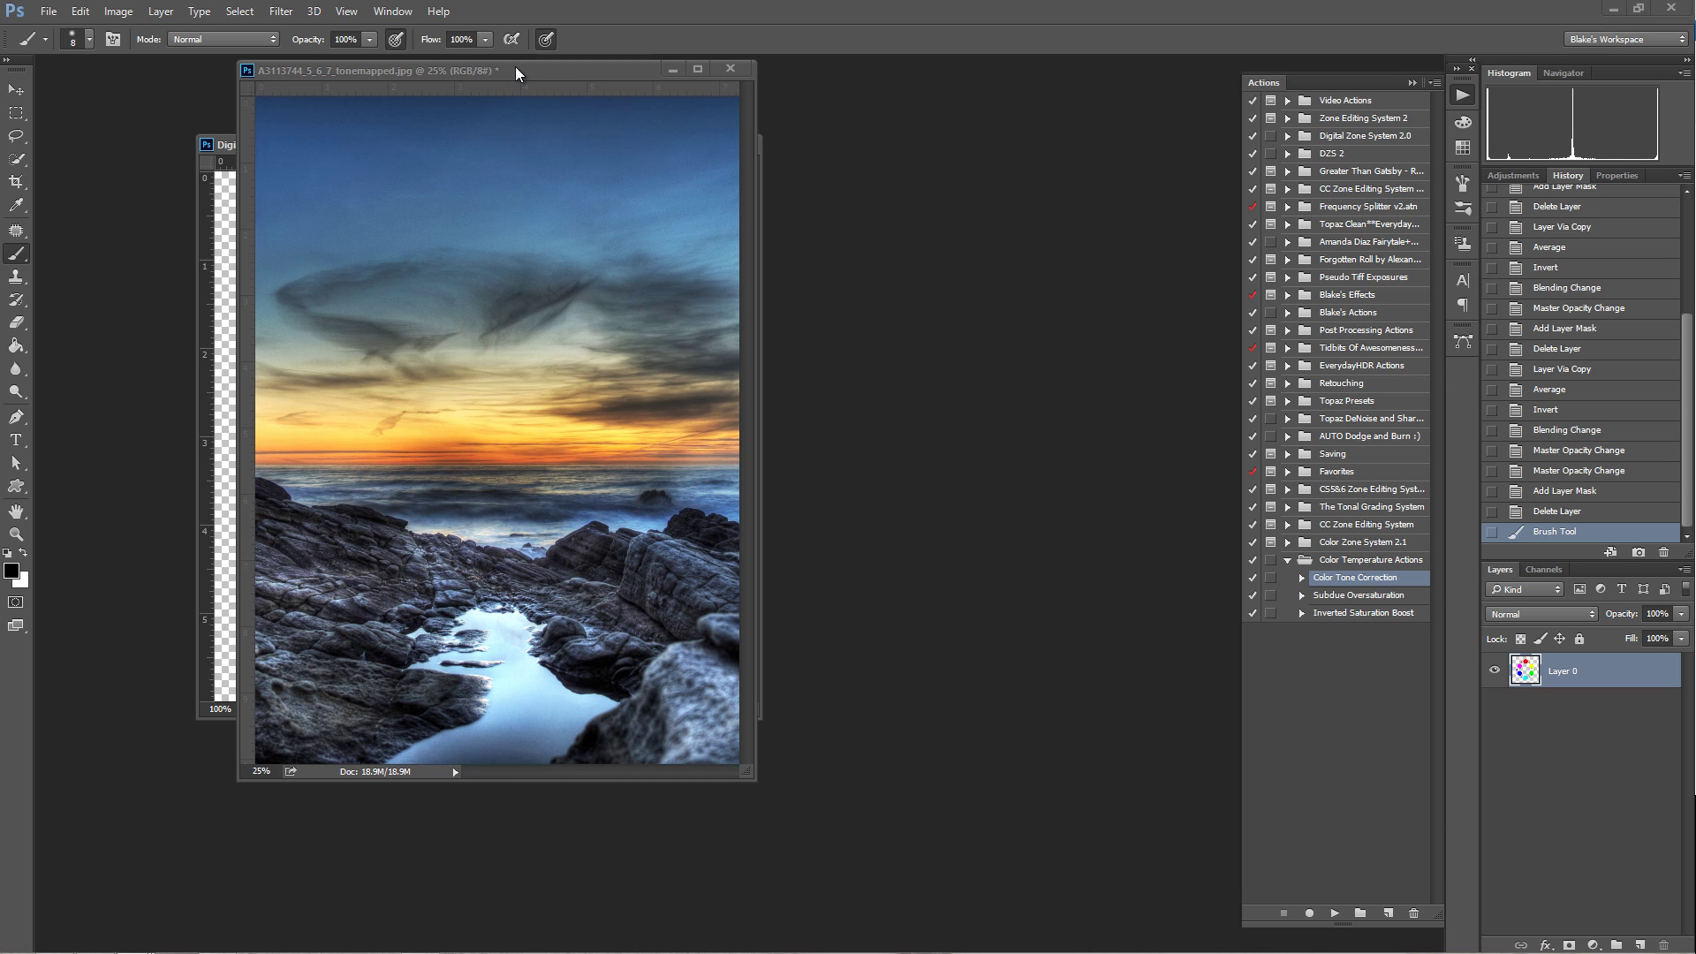
pyautogui.click(224, 146)
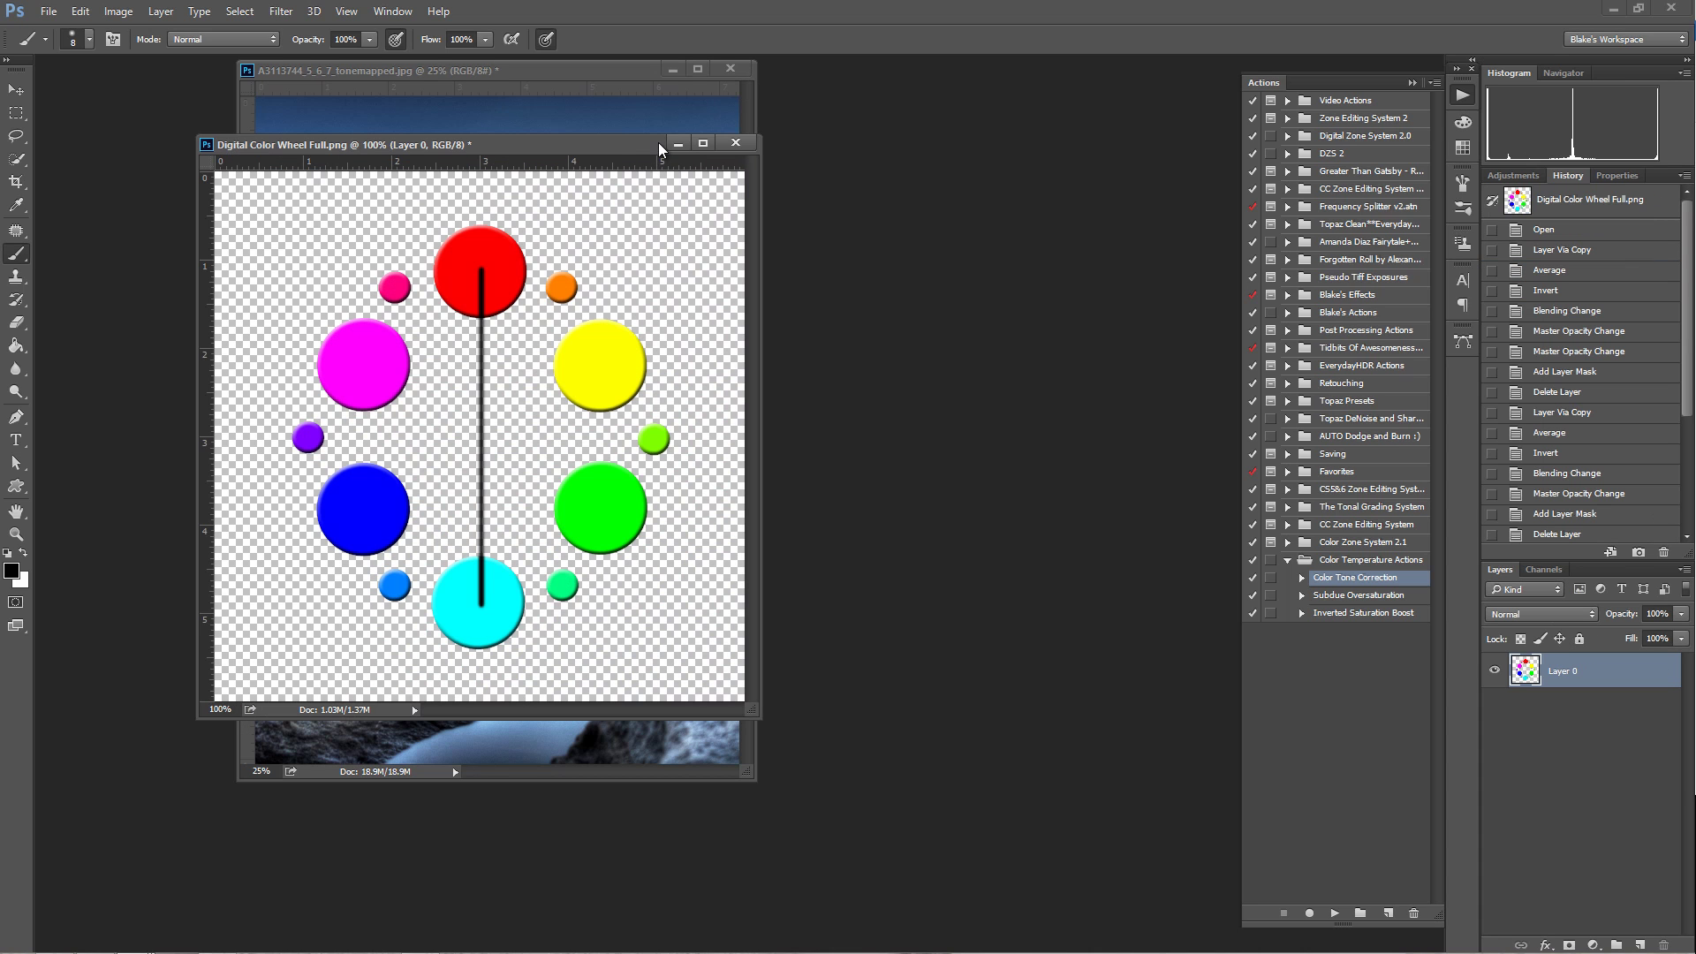
pyautogui.click(677, 143)
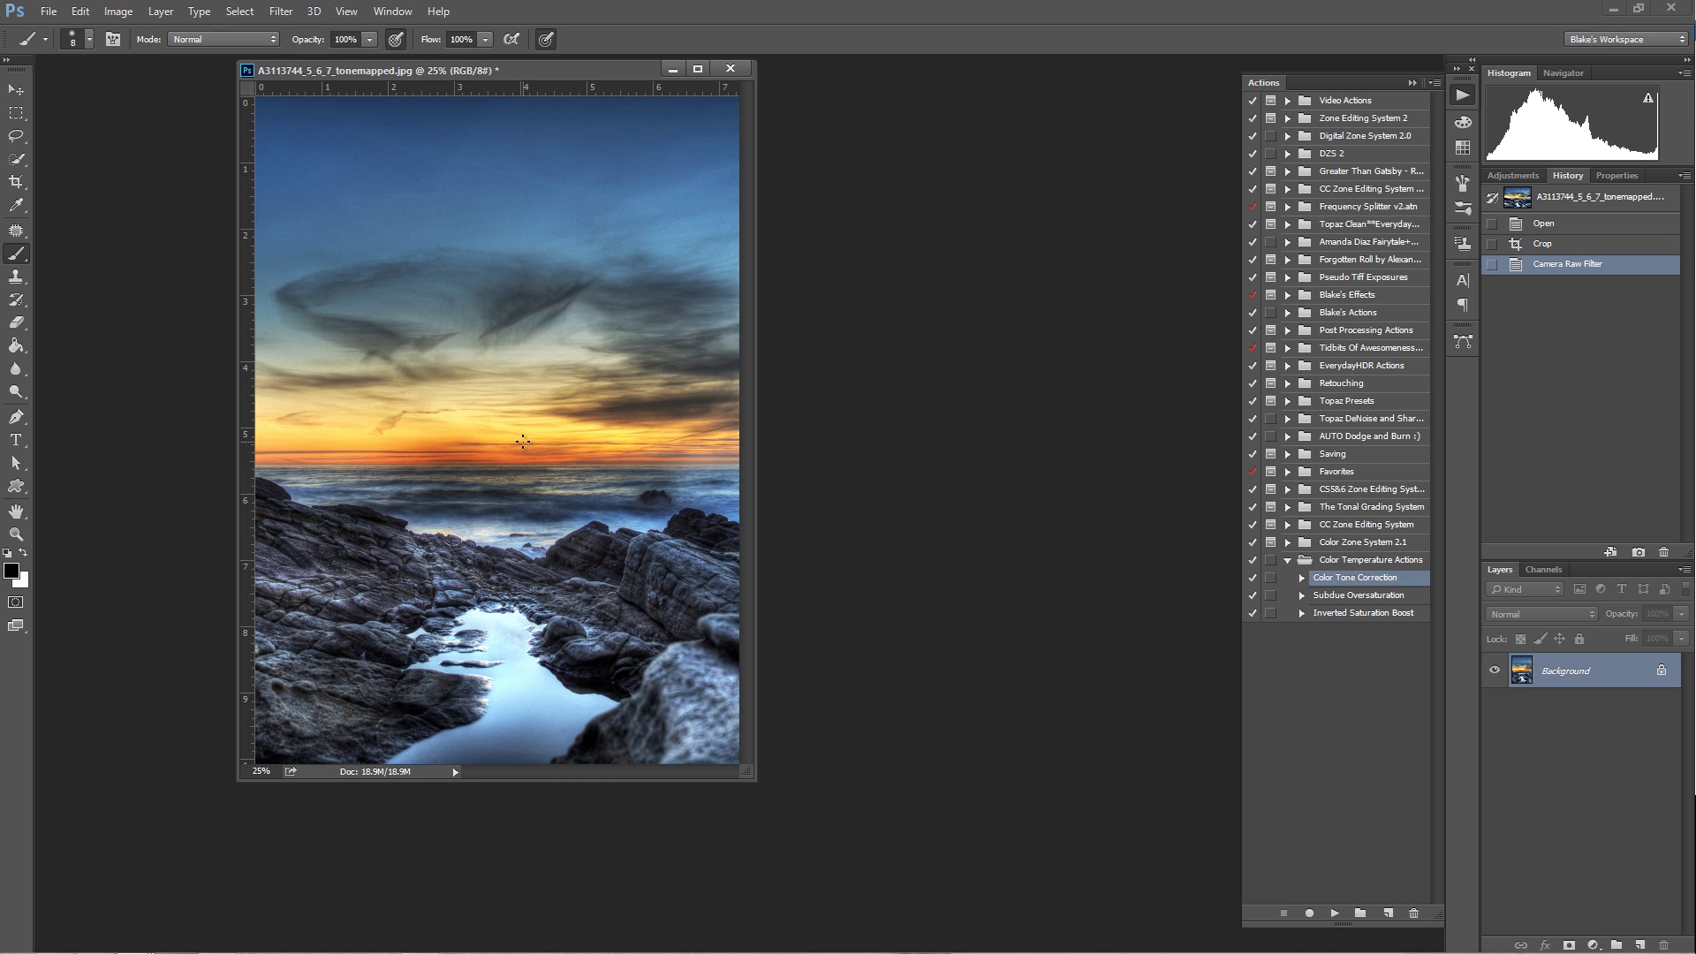
# Step: Duplicate the seascape to Layer 1, apply Blur > Average, and invert it to warm beige-grey
pyautogui.hotkey('ctrl', 'j')
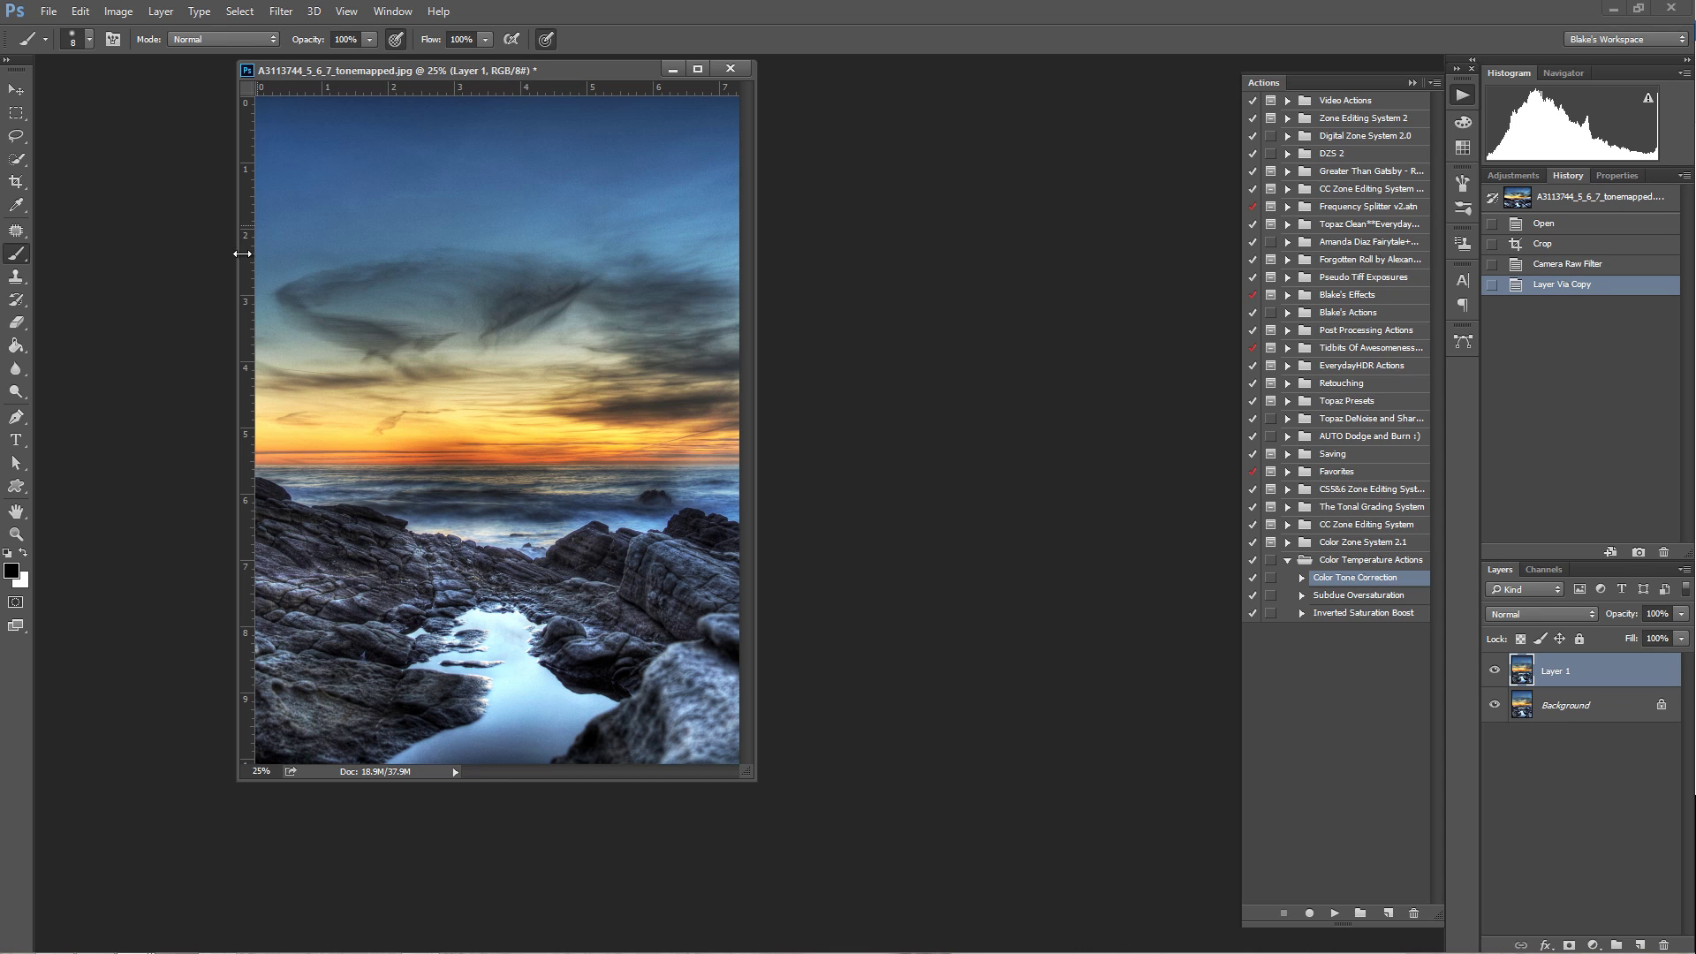
pyautogui.click(280, 11)
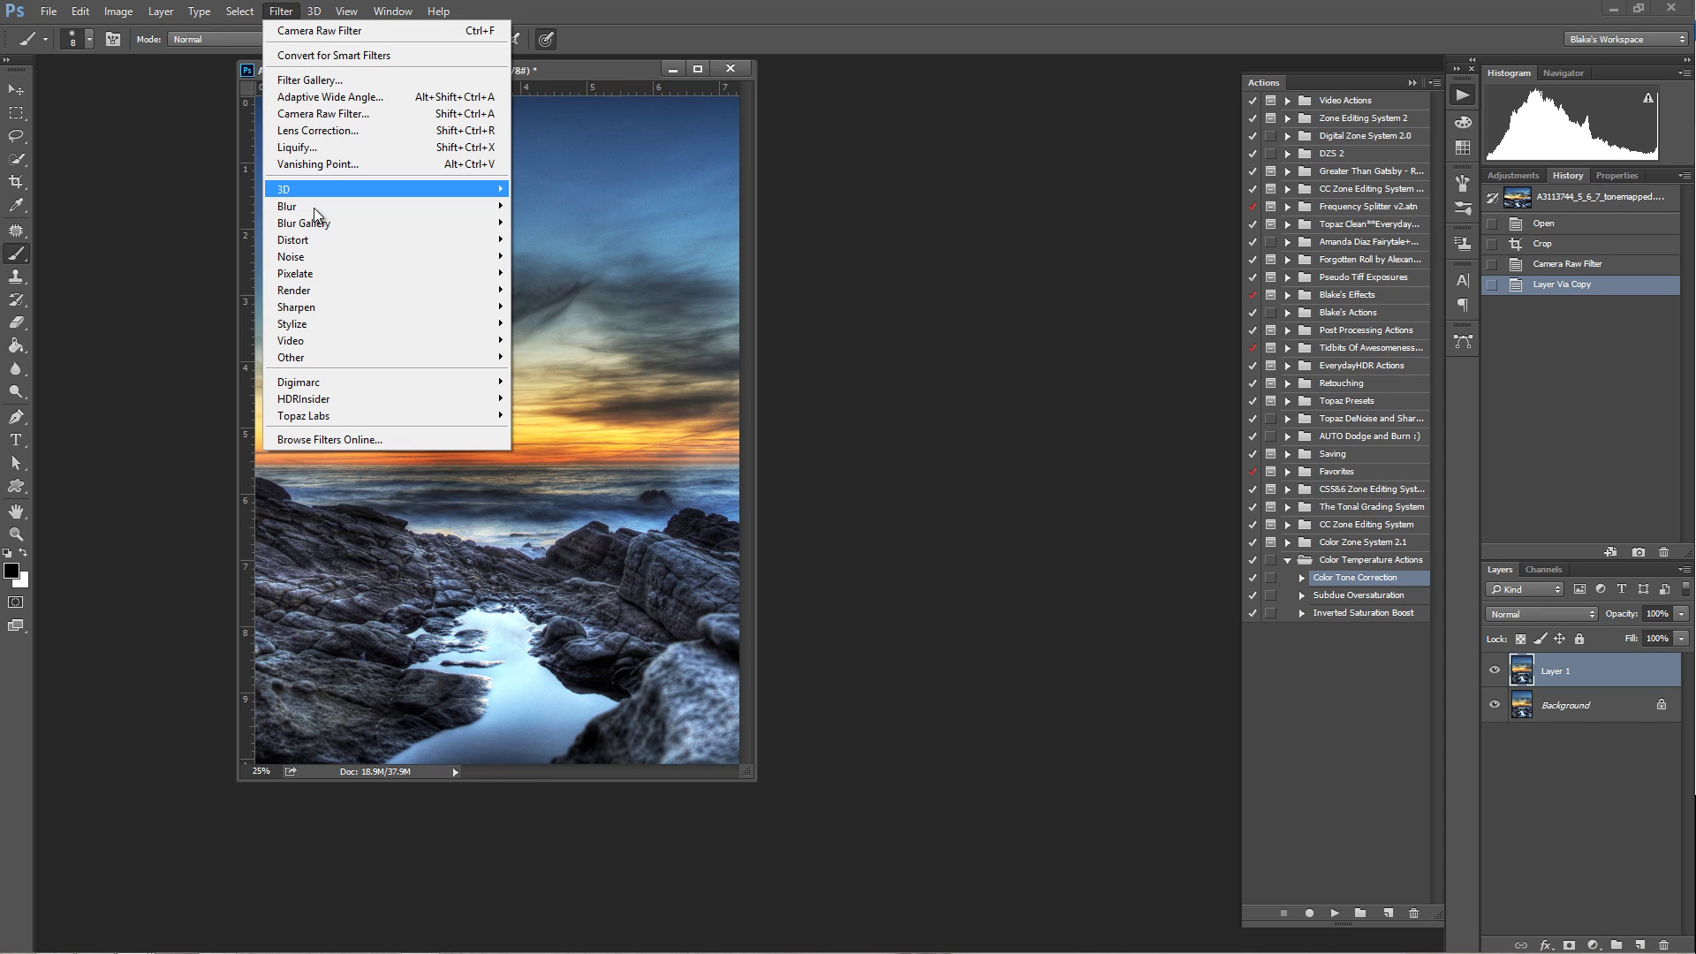
pyautogui.moveTo(309, 206)
pyautogui.click(221, 208)
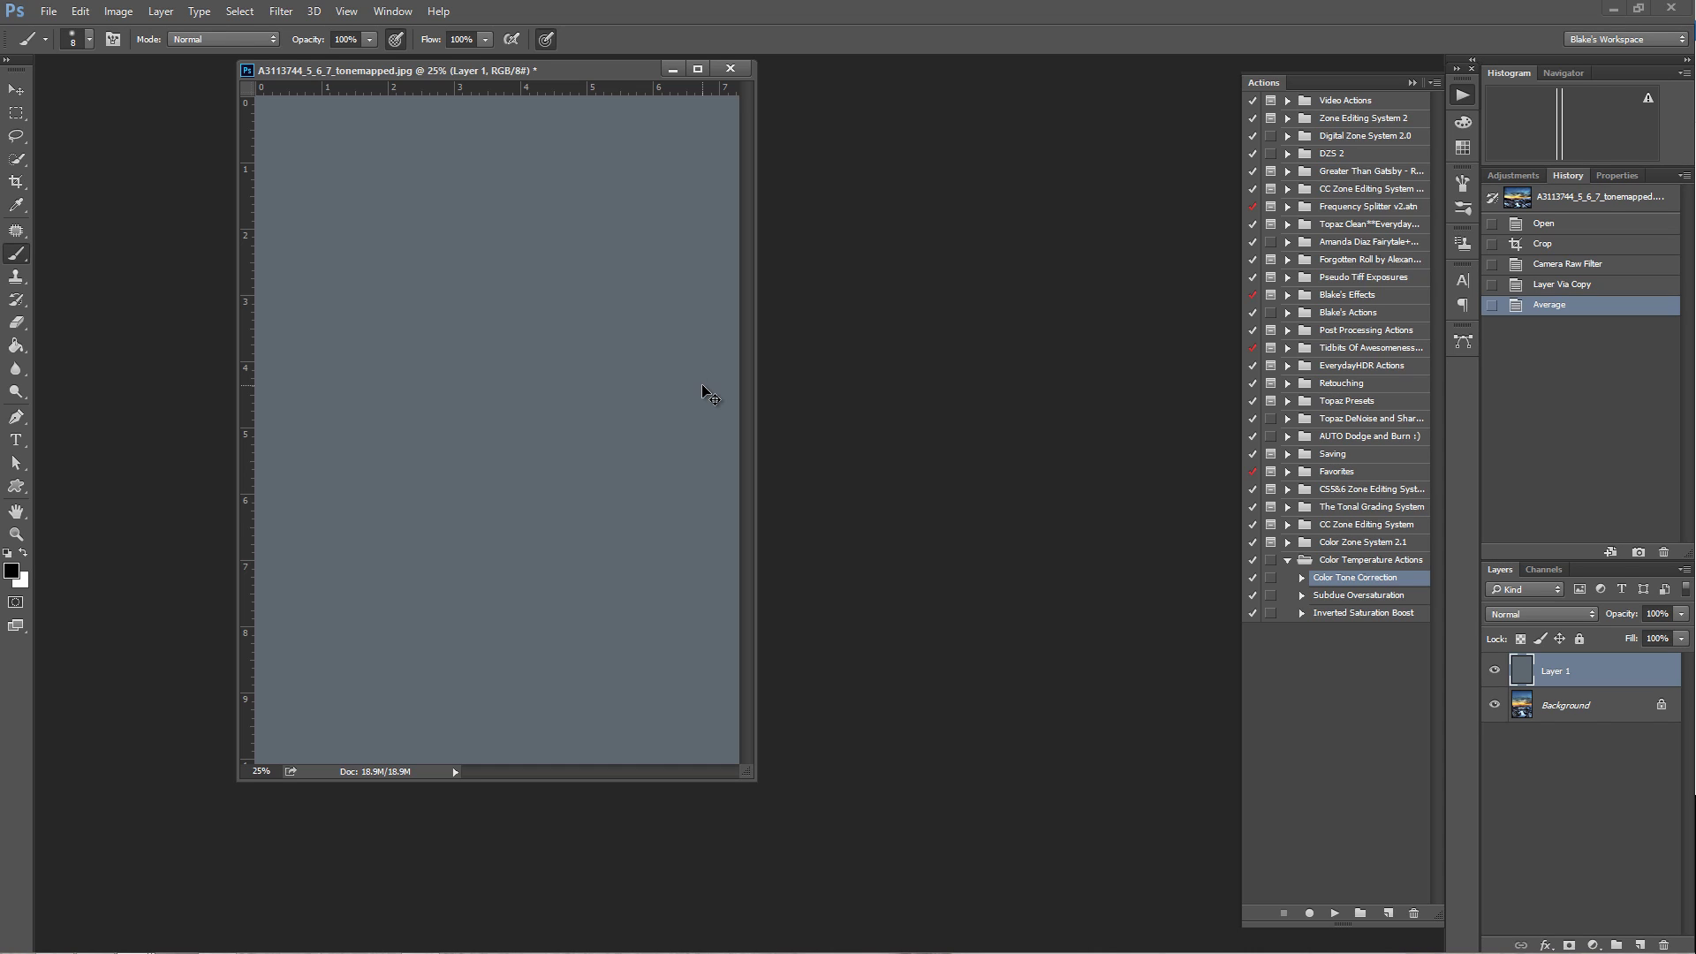
pyautogui.hotkey('ctrl', 'i')
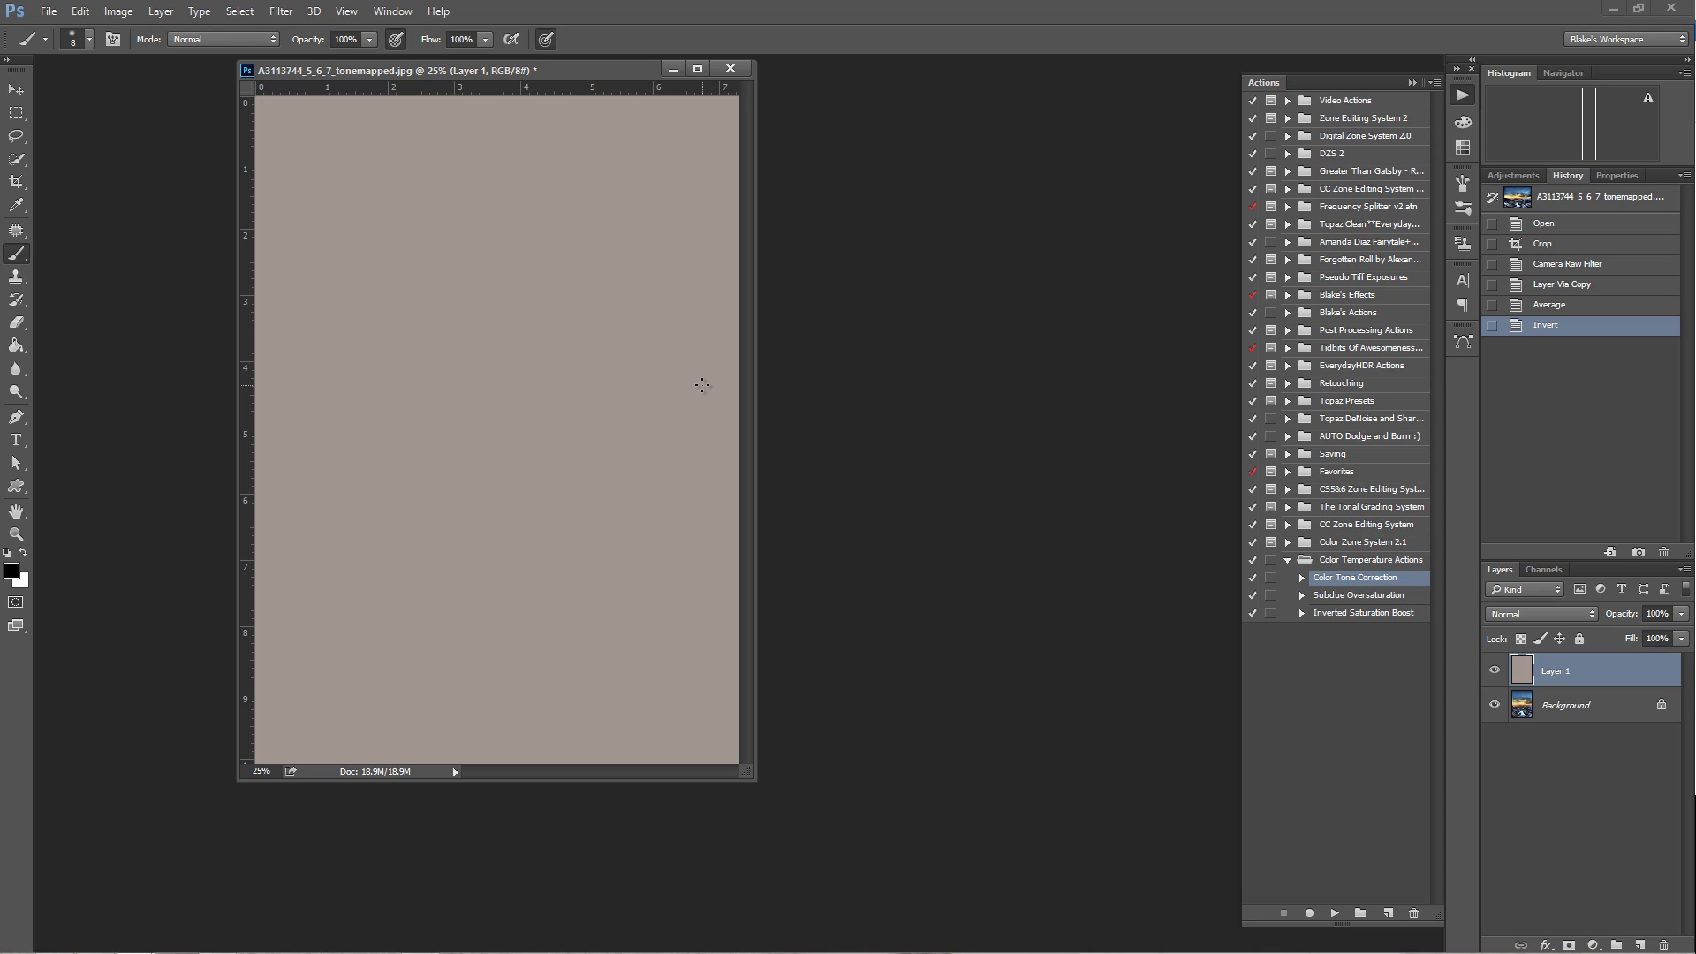
# Step: Set Layer 1's blend mode to Soft Light at 80% opacity
pyautogui.click(1590, 613)
pyautogui.click(1529, 441)
pyautogui.click(1681, 613)
pyautogui.moveTo(1679, 635); pyautogui.dragTo(1668, 642)
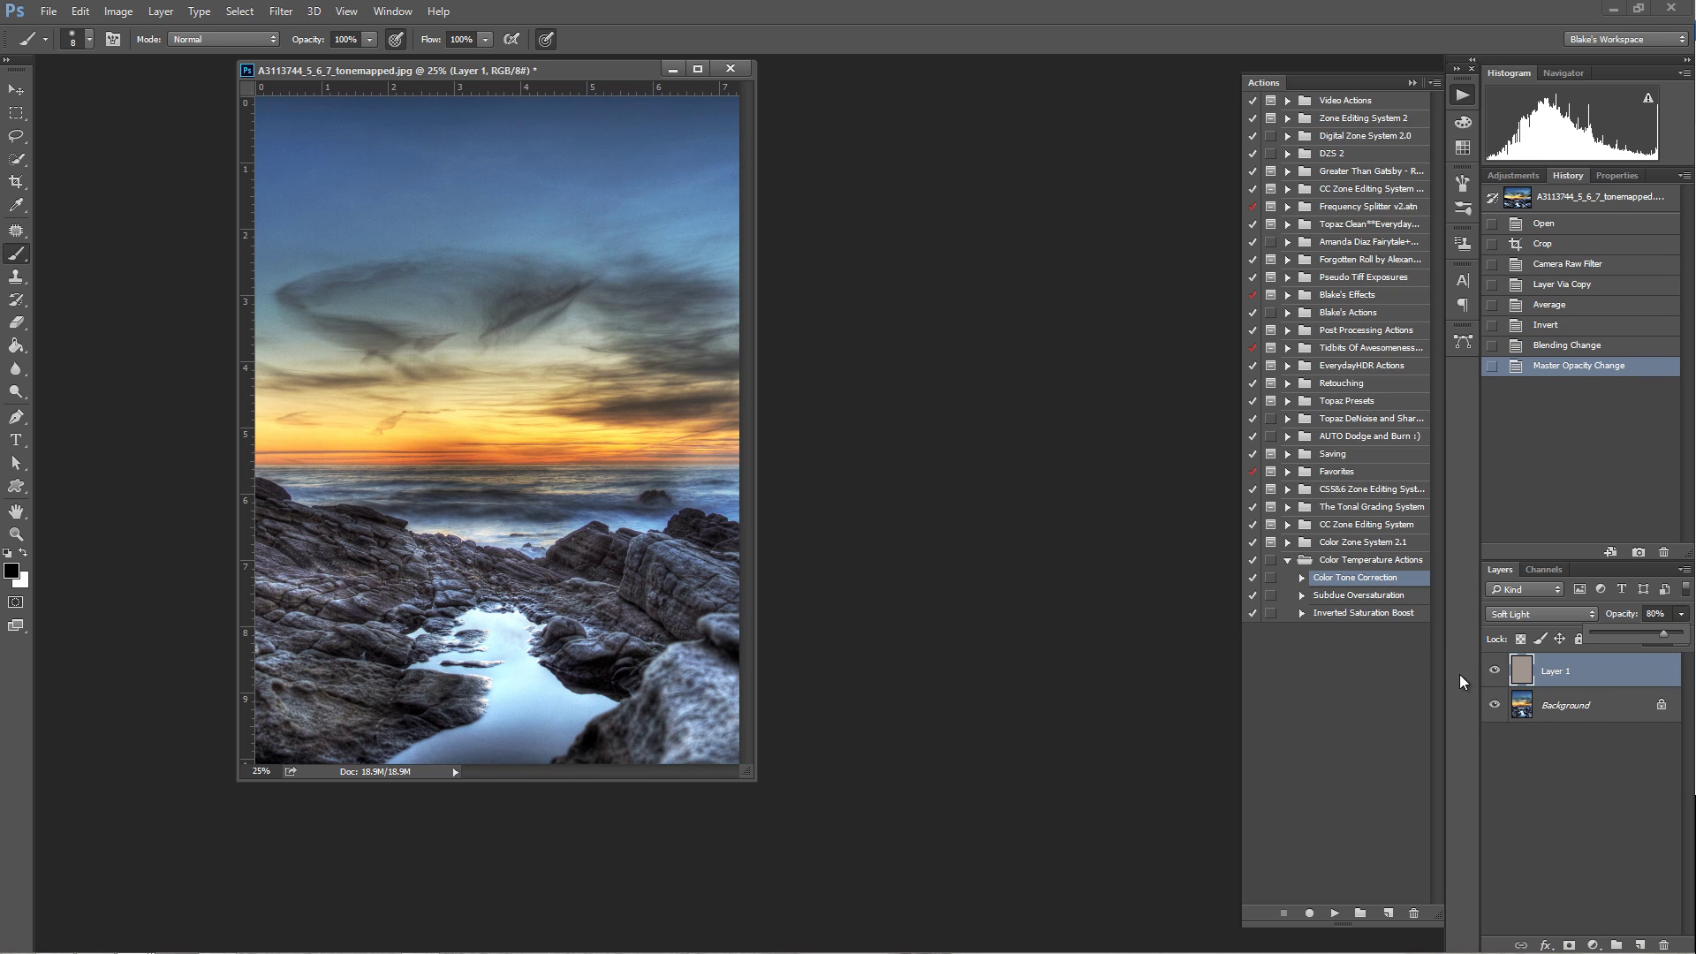
# Step: Toggle Layer 1's visibility repeatedly to compare the seascape with and without it
pyautogui.click(1493, 673)
pyautogui.click(1493, 673)
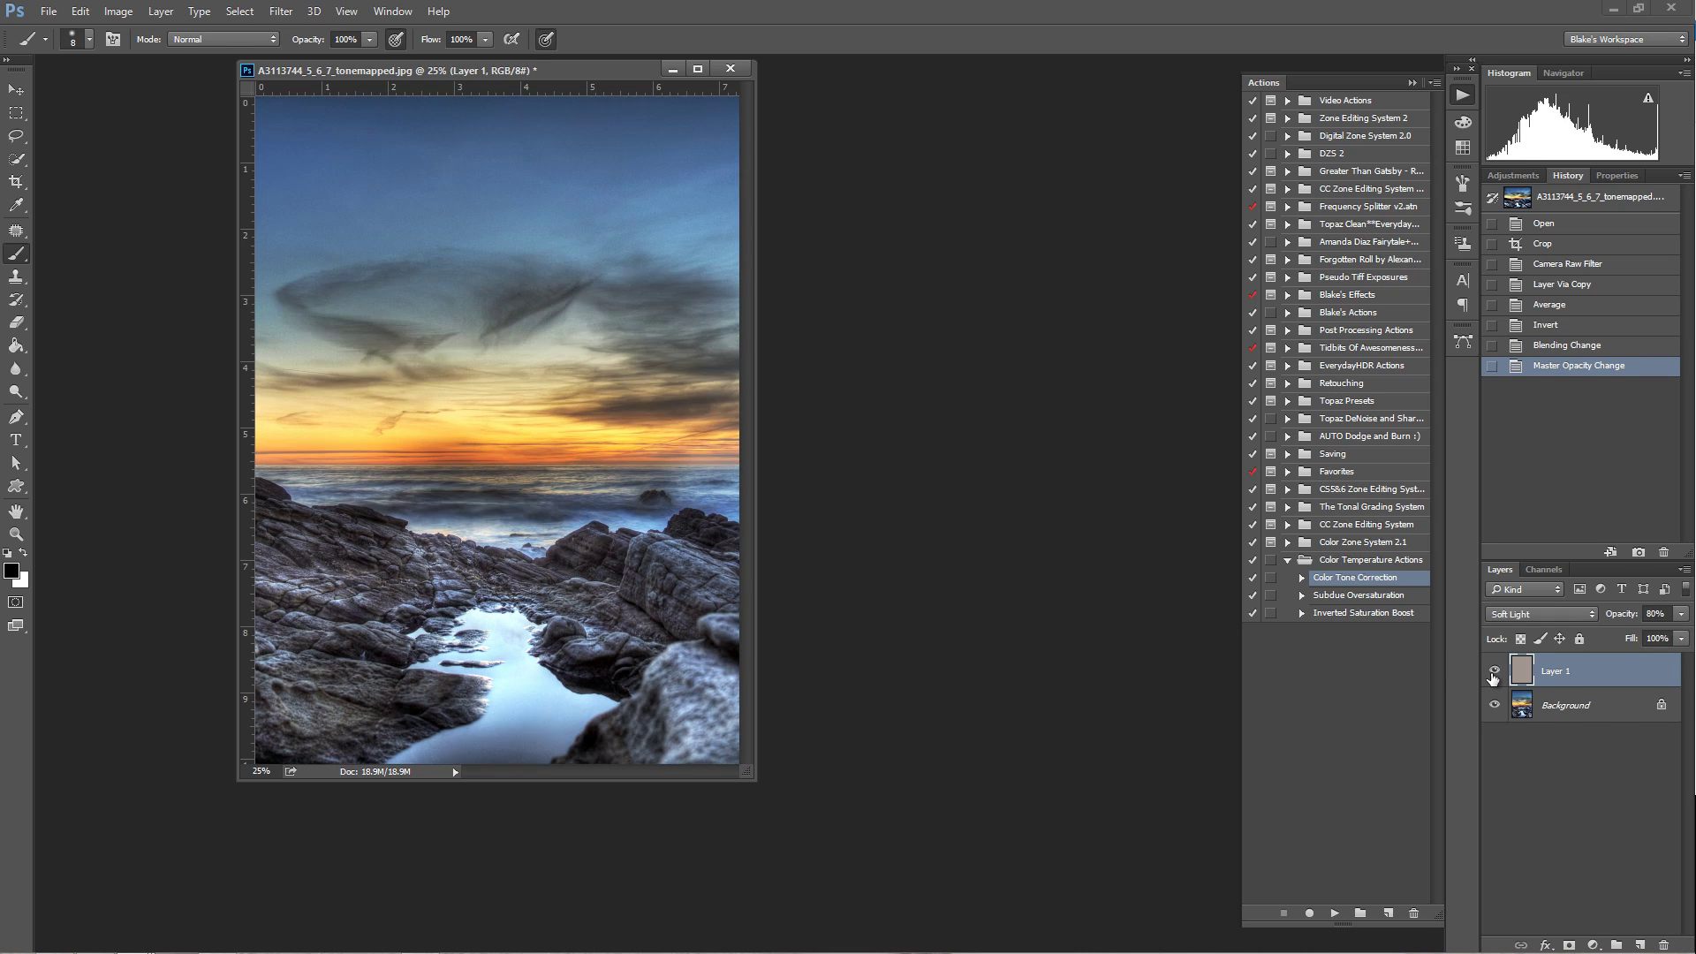
pyautogui.click(1493, 673)
pyautogui.click(1493, 673)
pyautogui.click(1496, 675)
pyautogui.click(1494, 670)
pyautogui.click(1494, 673)
pyautogui.click(1494, 673)
# Step: Zoom in on the rocks and toggle Layer 1 to compare them with and without the Soft Light tone
pyautogui.rightClick(533, 549)
pyautogui.click(596, 575)
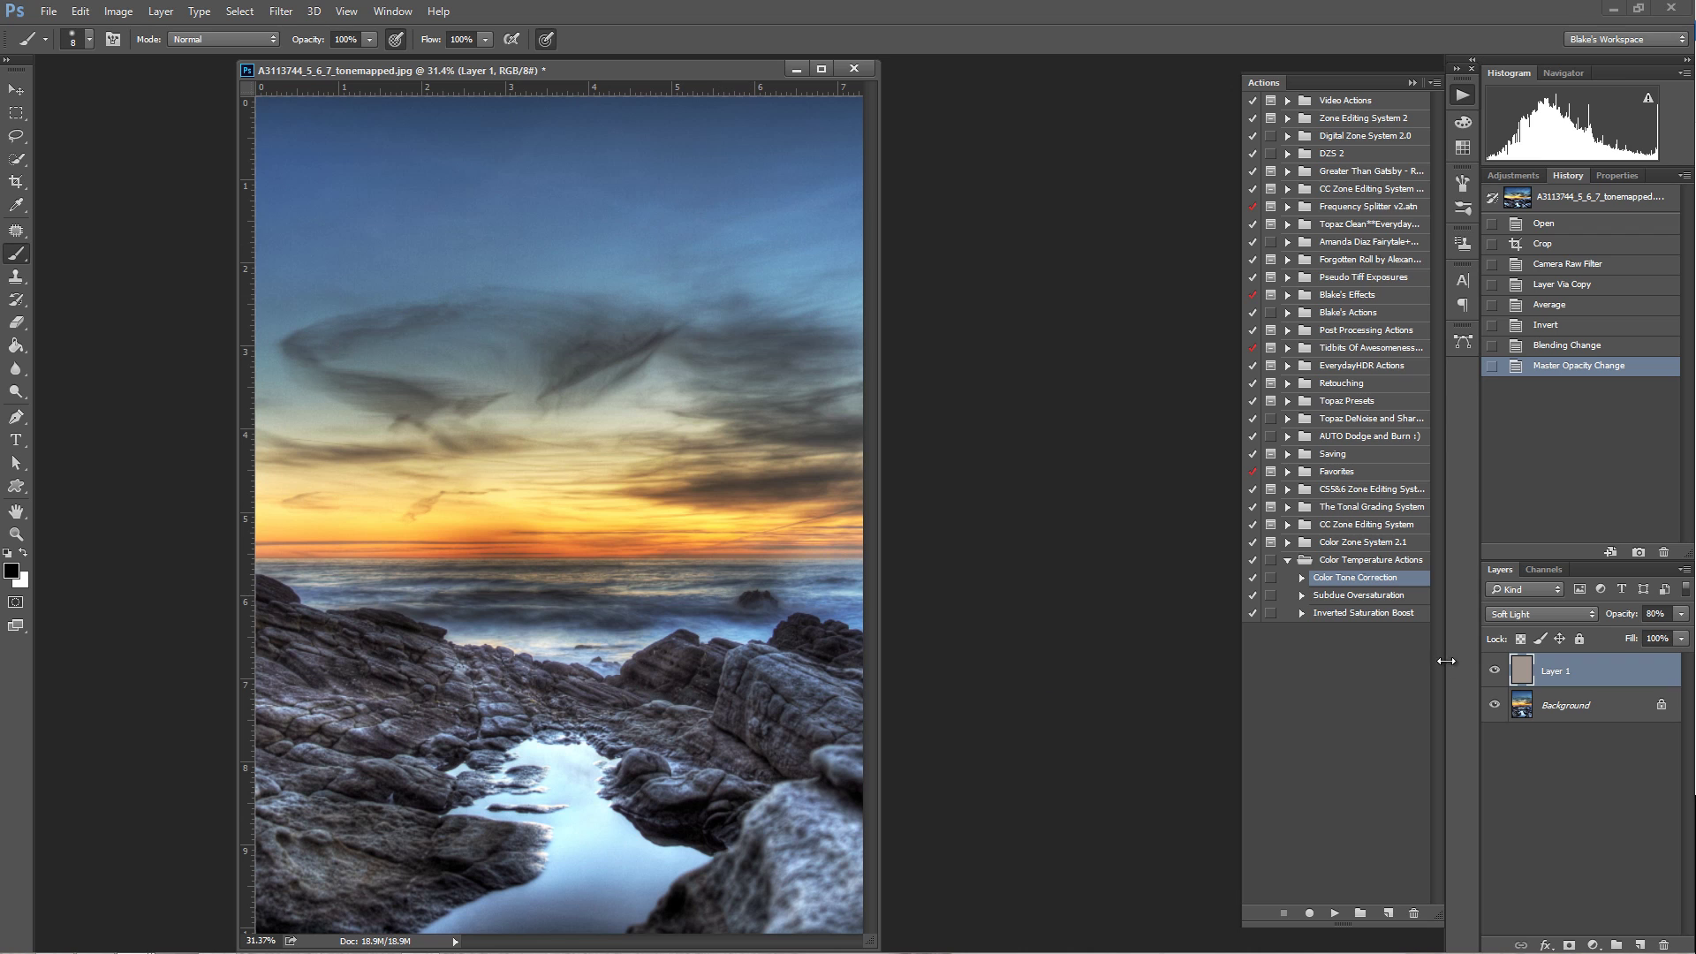
pyautogui.click(1494, 670)
pyautogui.moveTo(415, 714); pyautogui.dragTo(424, 735)
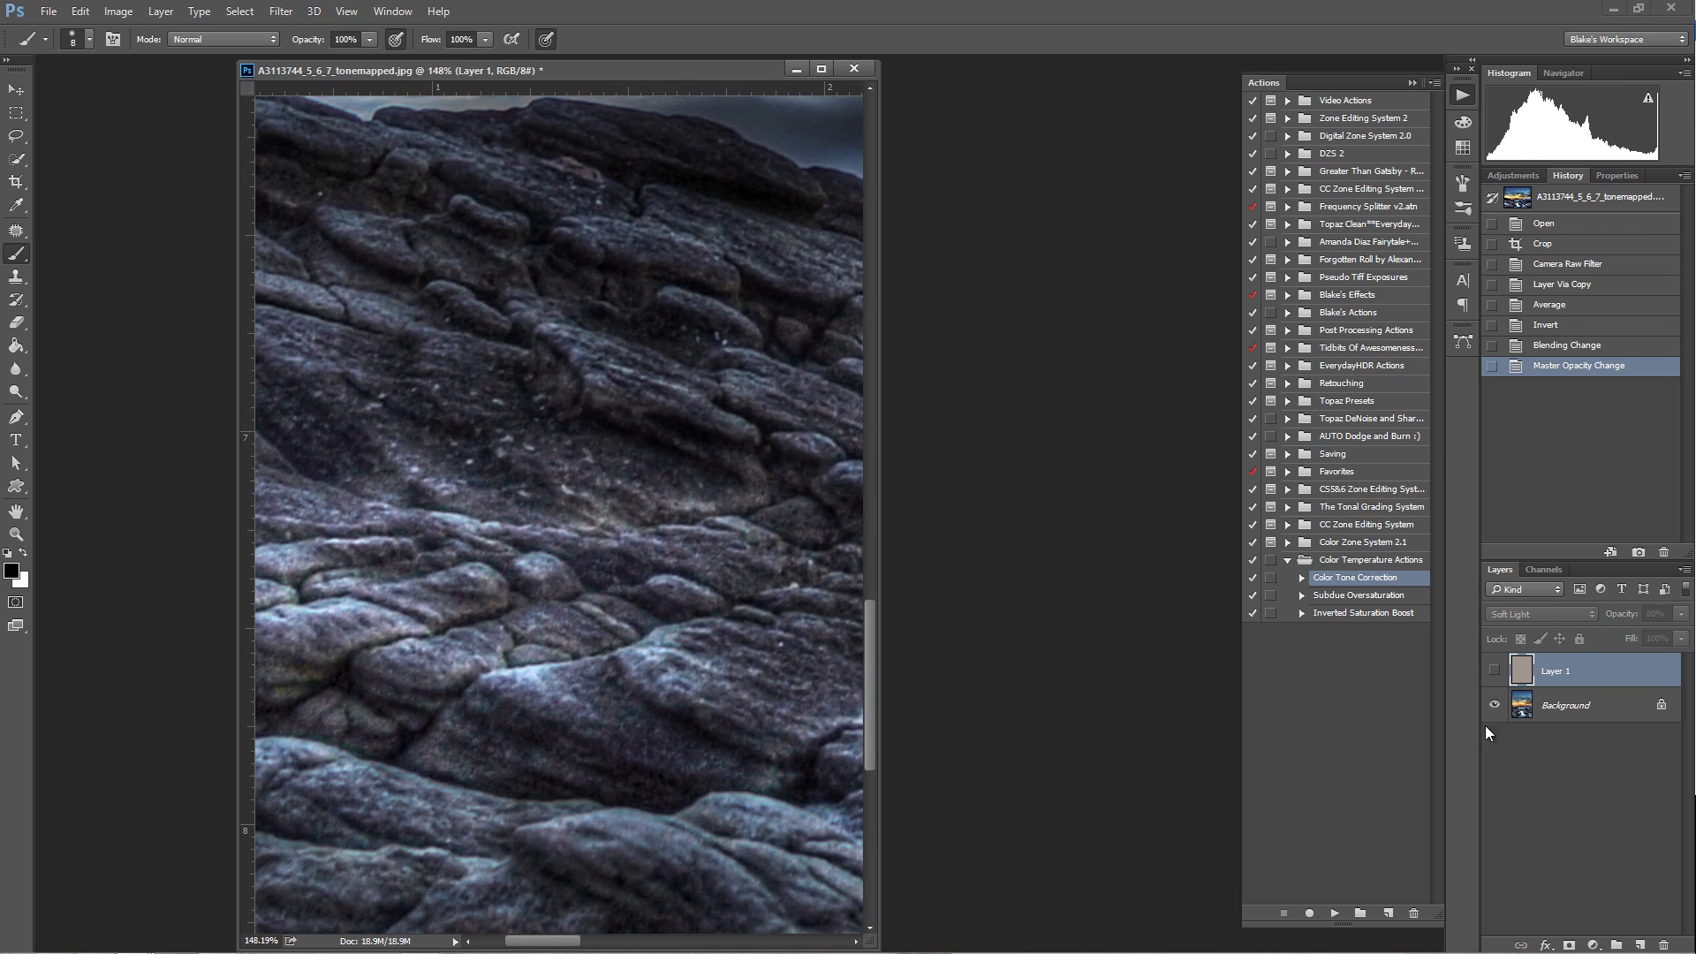
pyautogui.click(1494, 670)
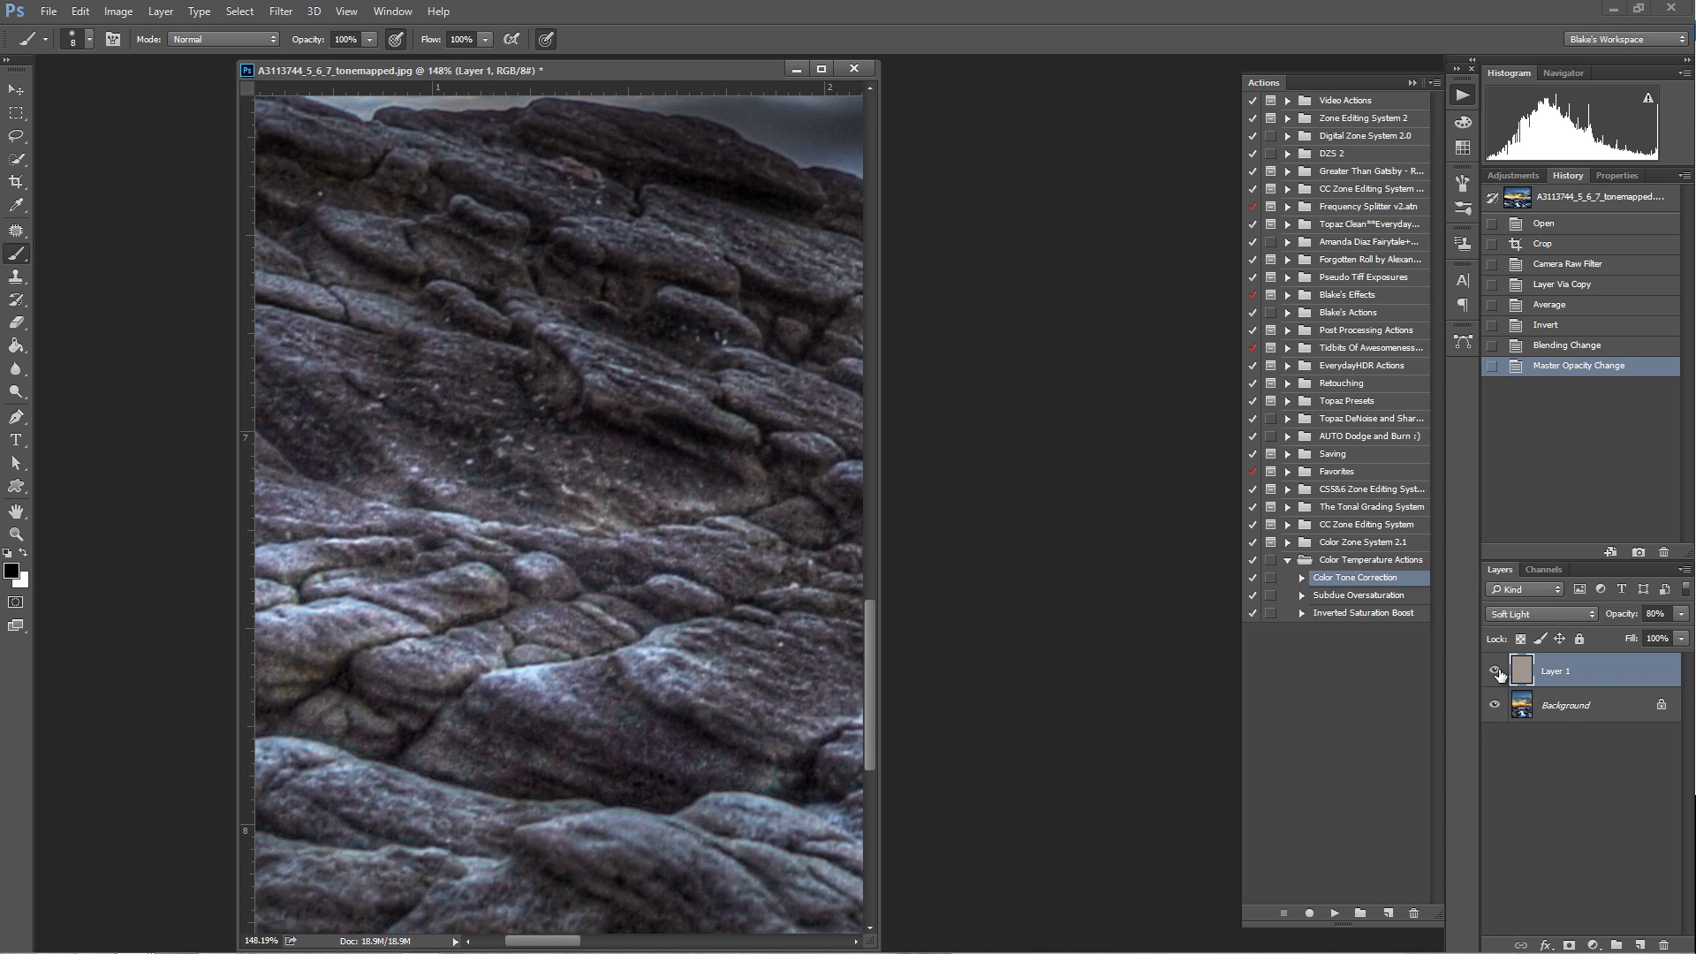
pyautogui.click(1497, 673)
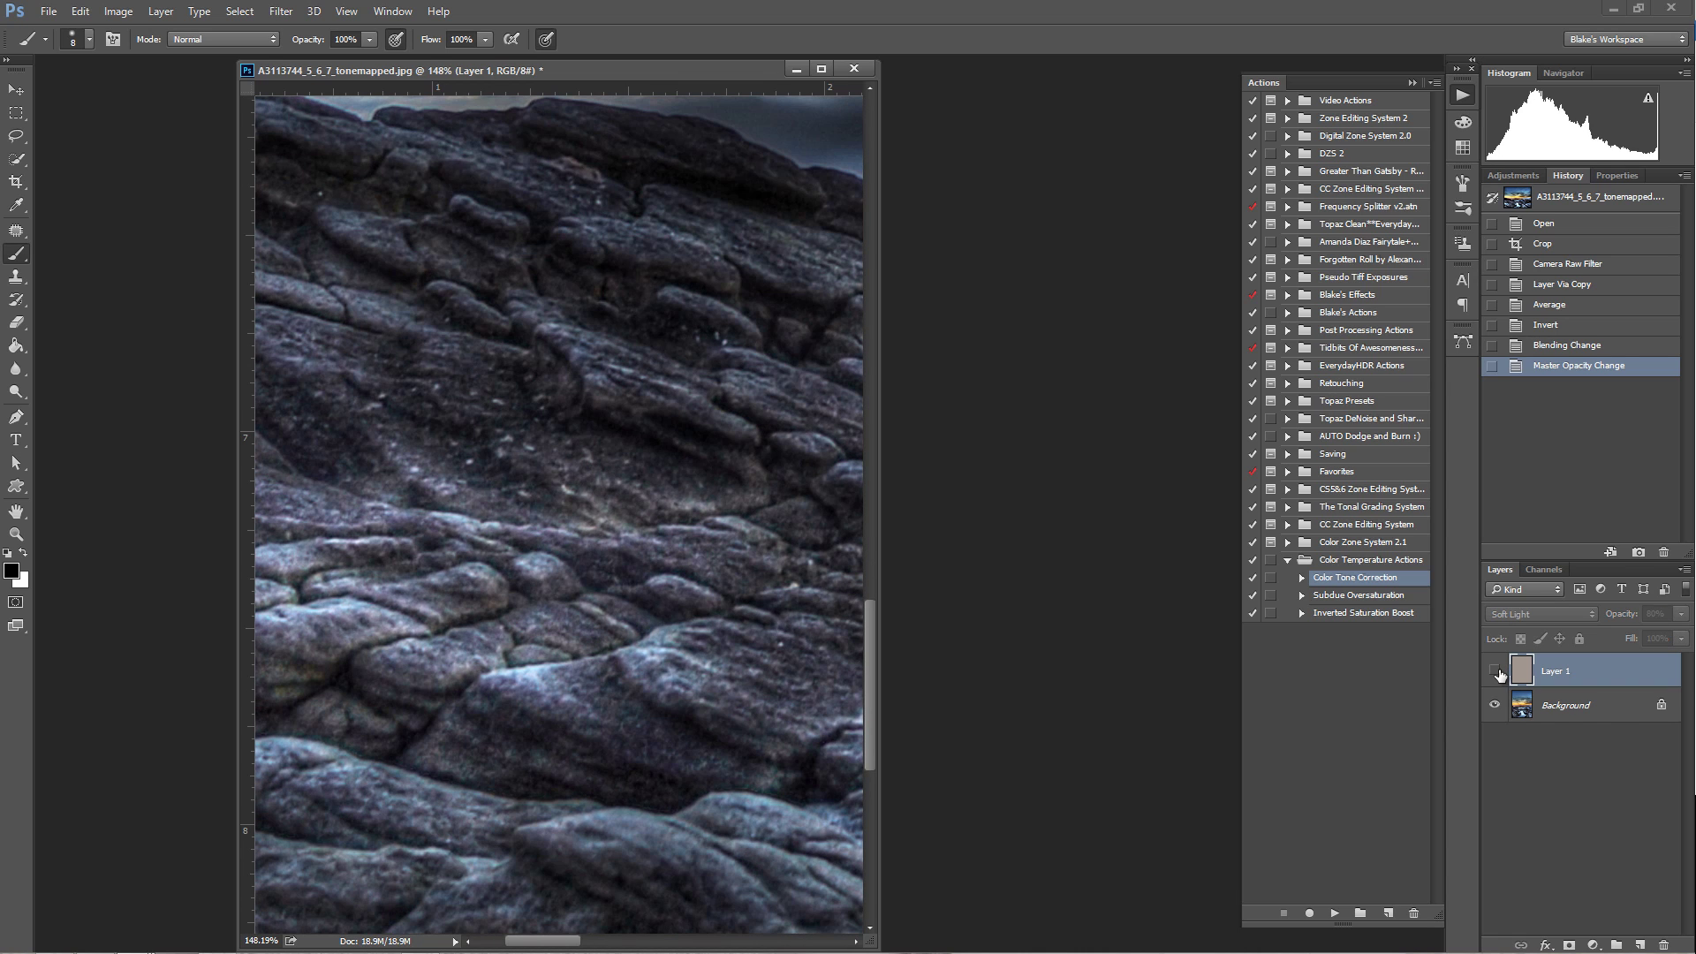
pyautogui.click(1498, 672)
pyautogui.click(1496, 672)
pyautogui.click(1495, 671)
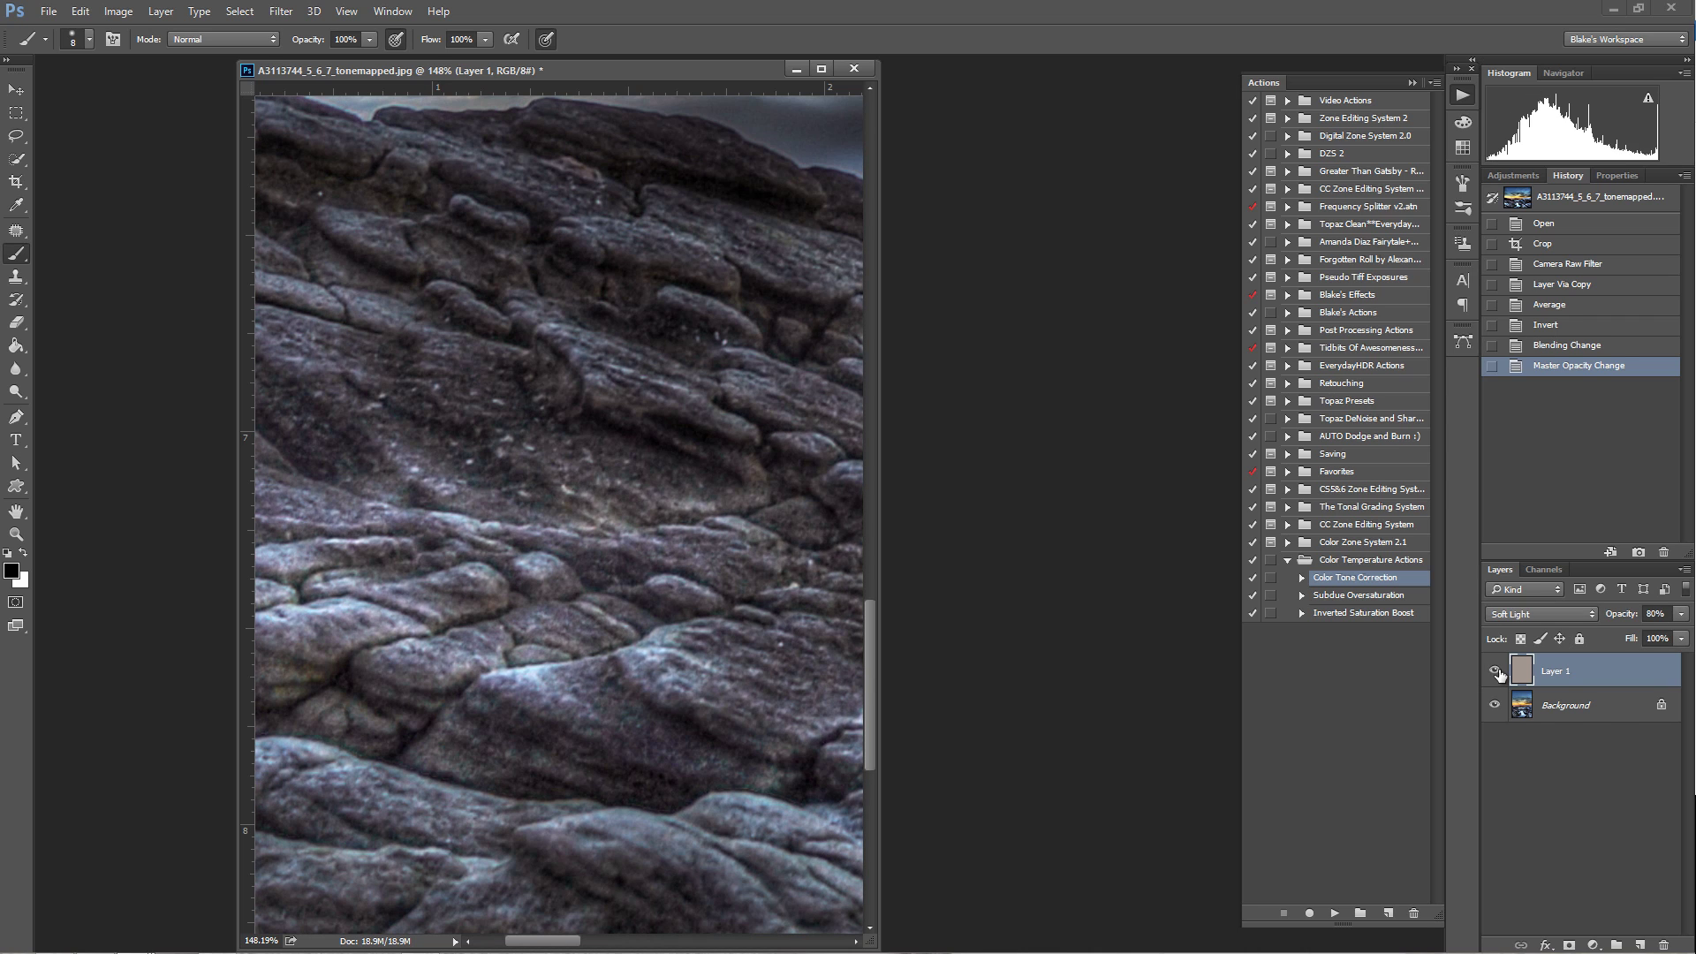
# Step: Fit the image on screen and toggle Layer 1 to compare the whole seascape
pyautogui.rightClick(541, 629)
pyautogui.click(570, 636)
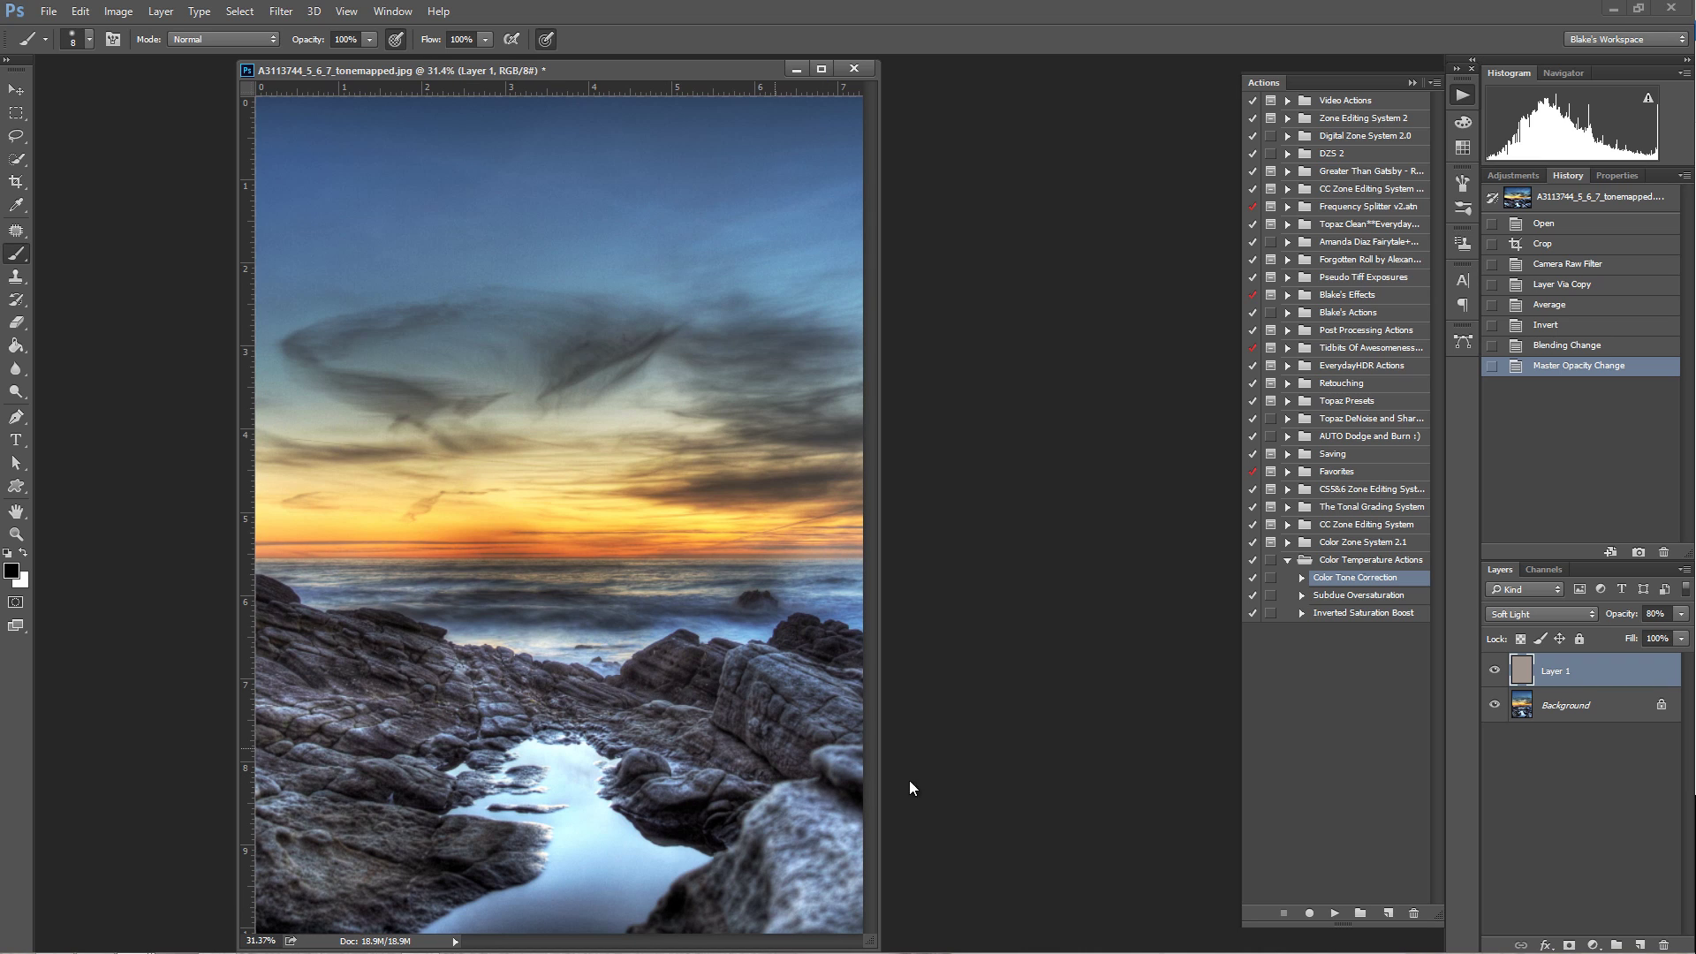
pyautogui.click(1494, 672)
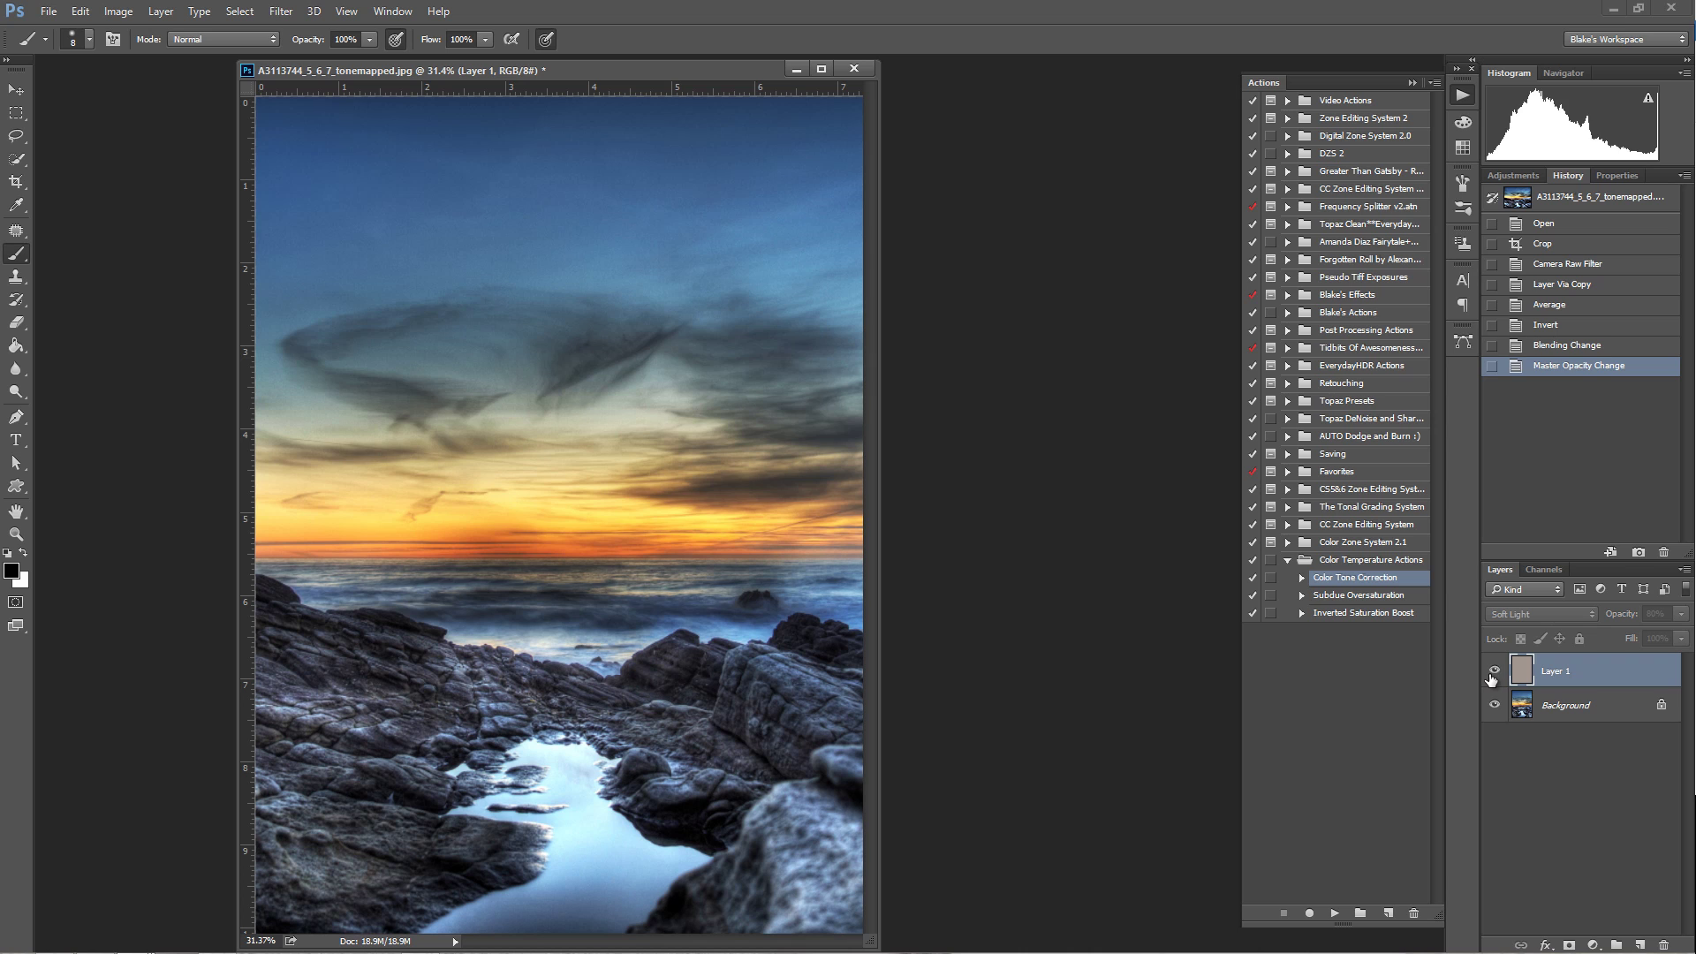
pyautogui.click(1493, 671)
pyautogui.click(1493, 671)
pyautogui.click(1492, 673)
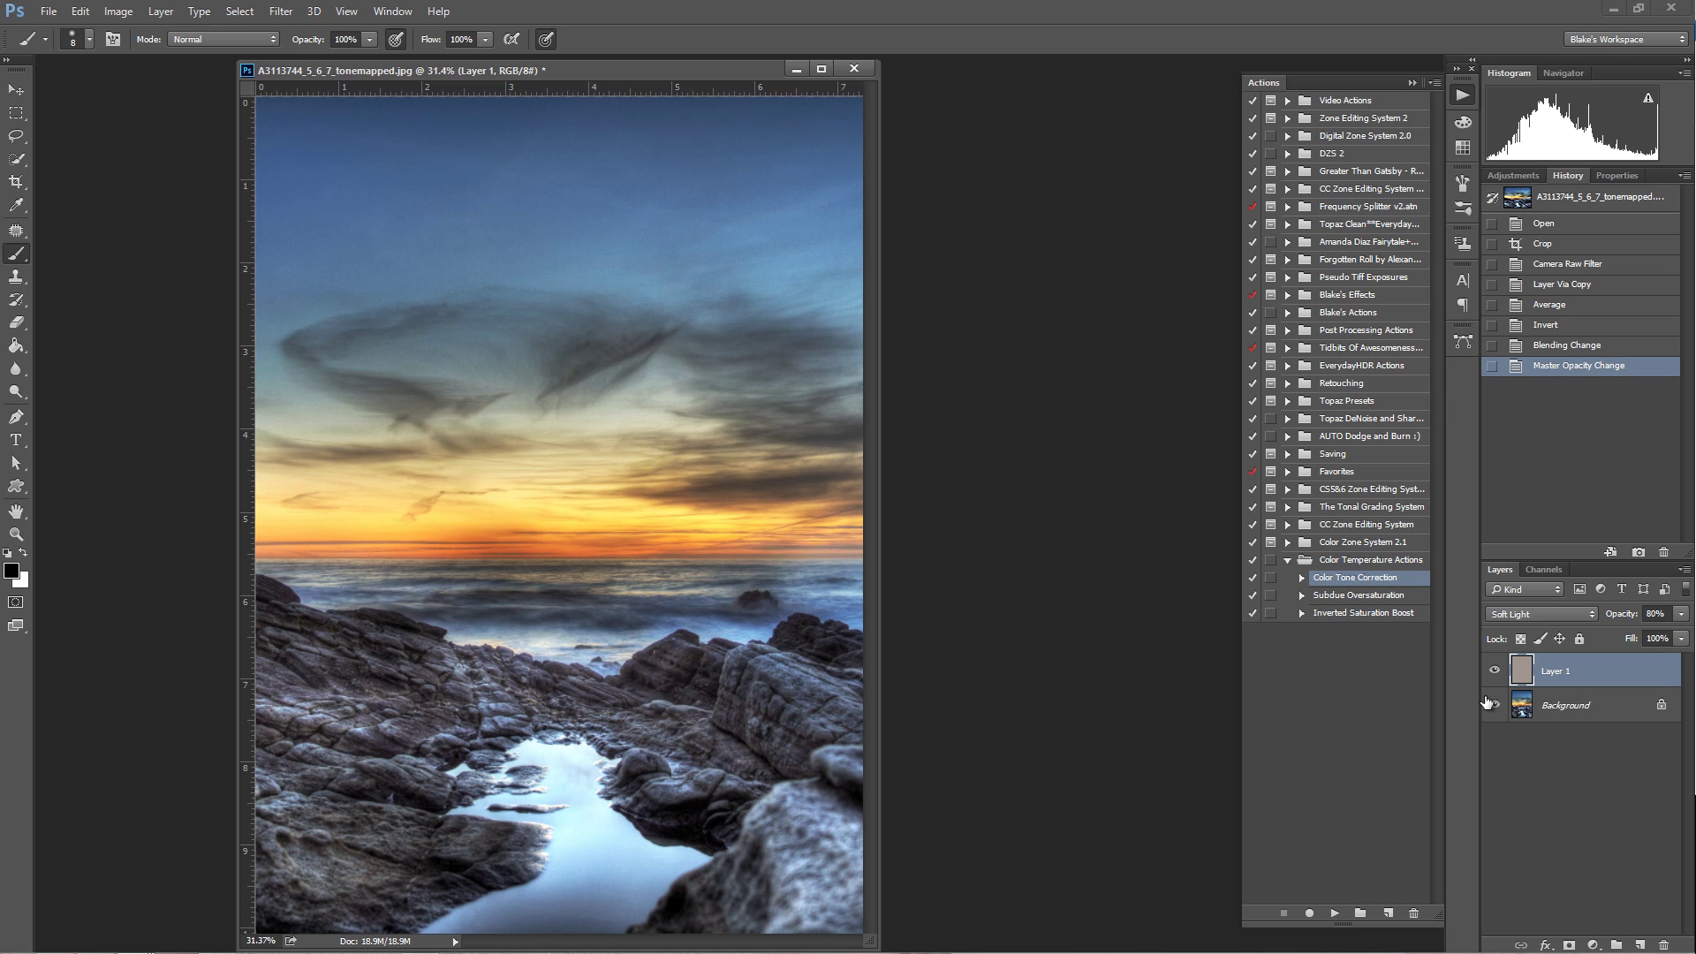
# Step: Create a duplicate document from the current history state, fit it, and delete its Layer 1
pyautogui.click(1610, 552)
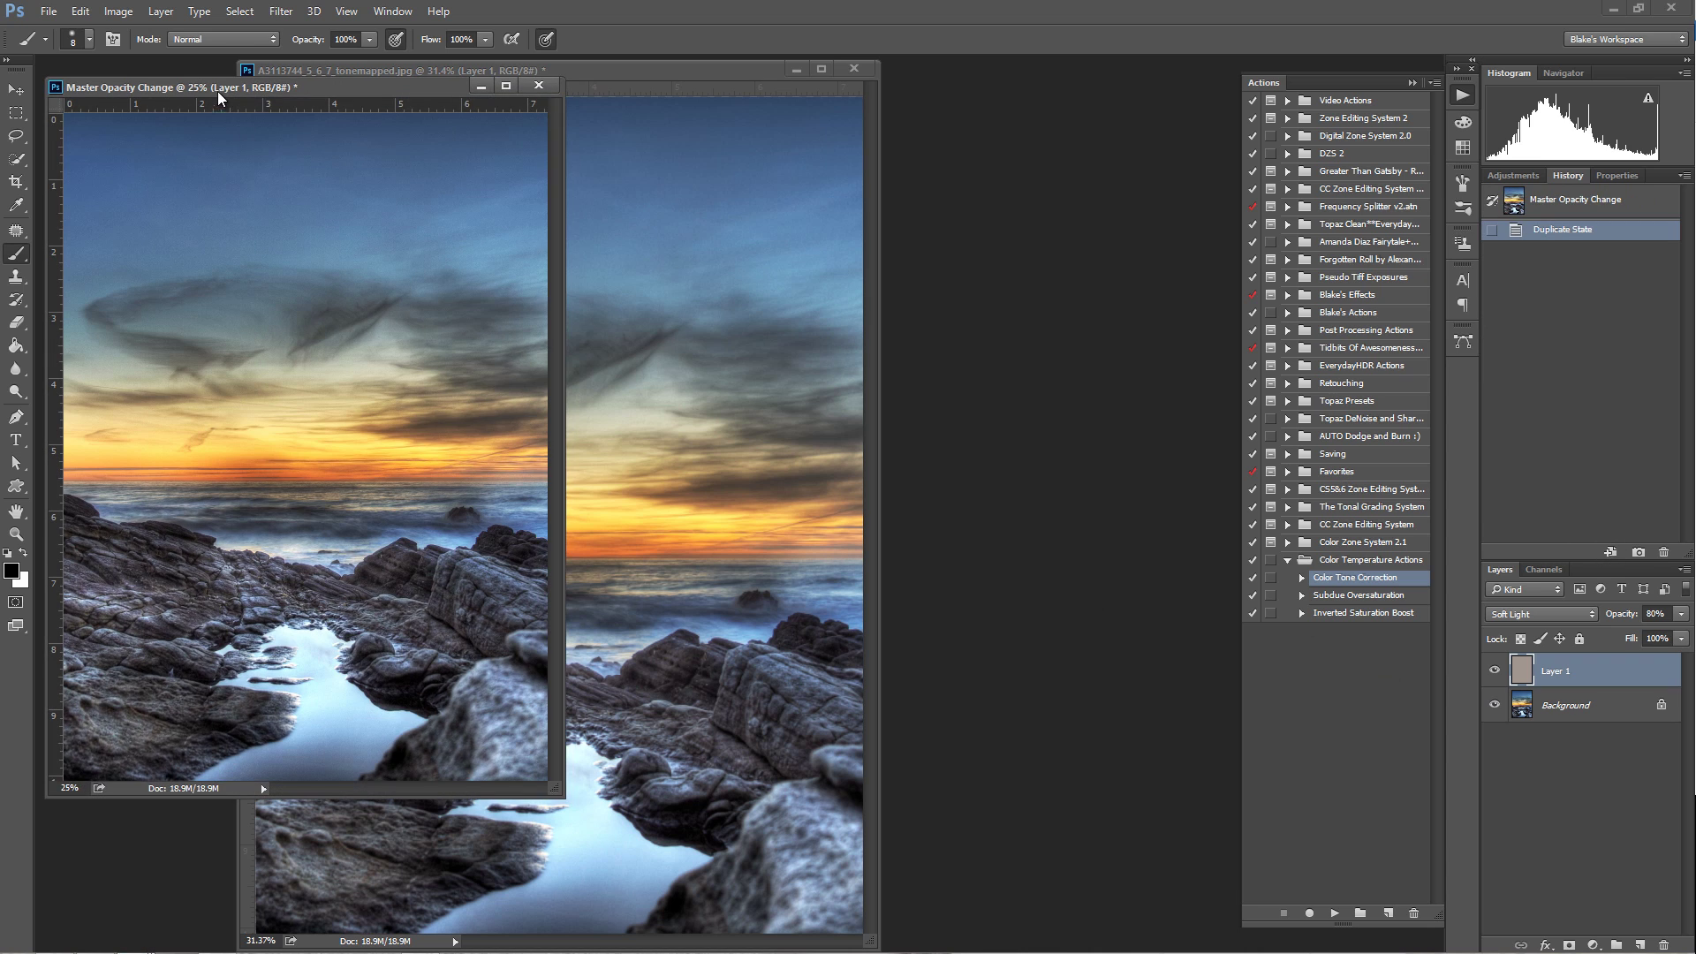
pyautogui.moveTo(300, 89); pyautogui.dragTo(586, 67)
pyautogui.hotkey('ctrl', '0')
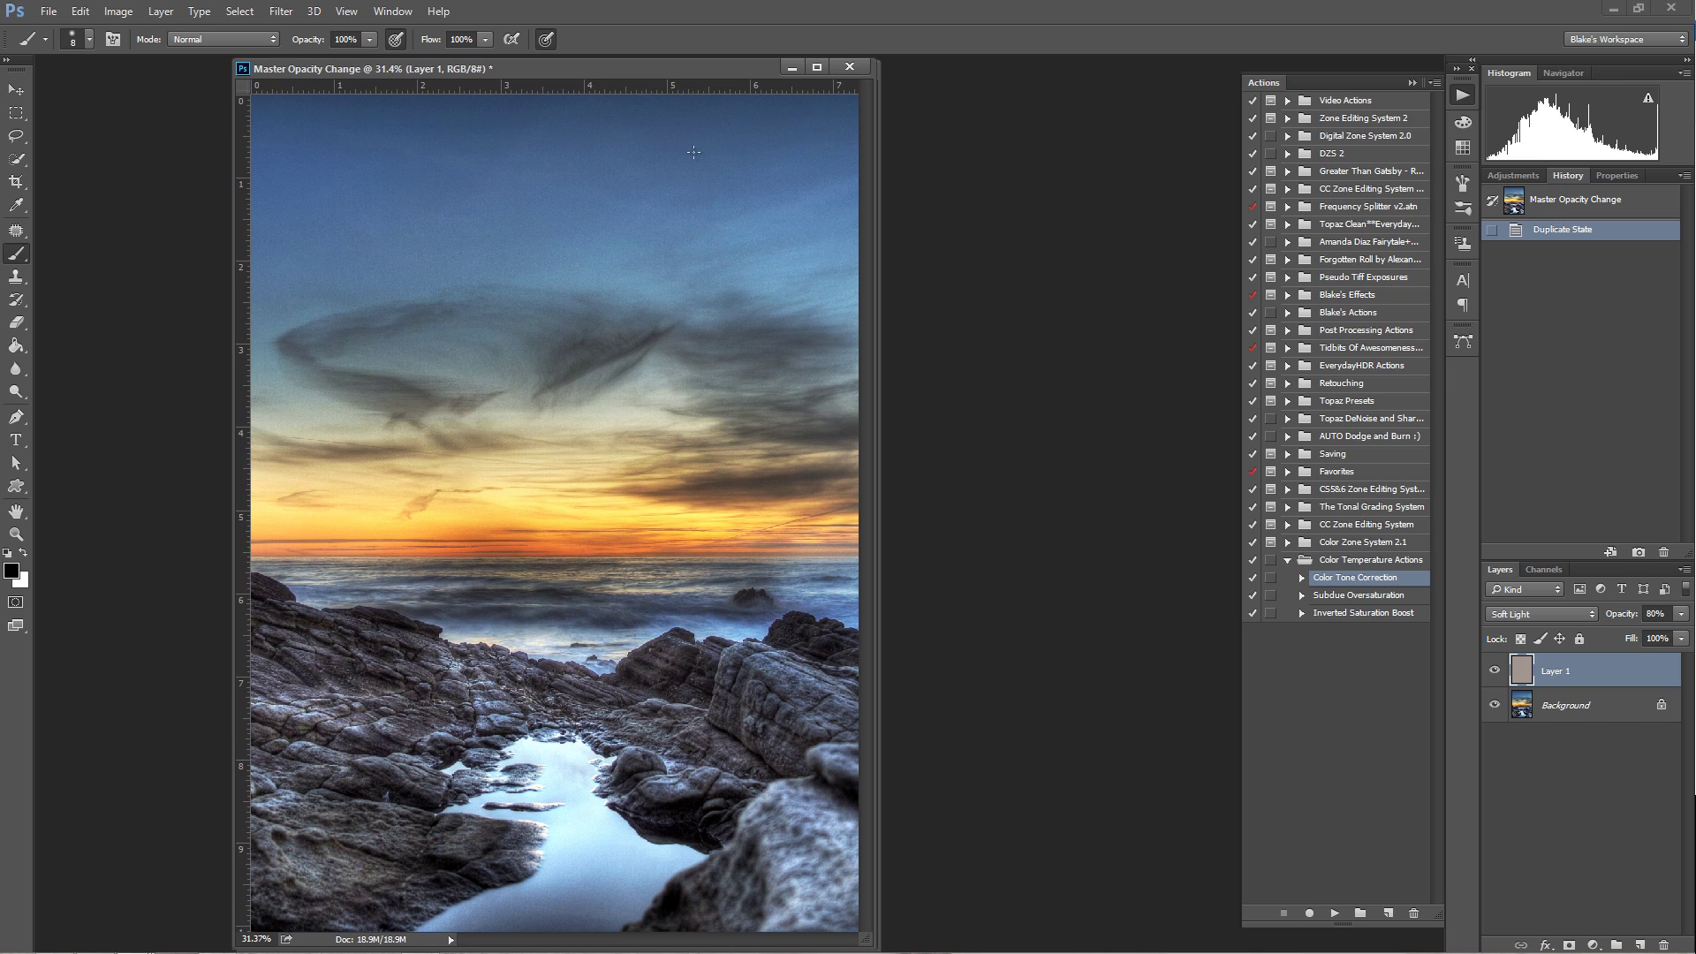
pyautogui.press('Delete')
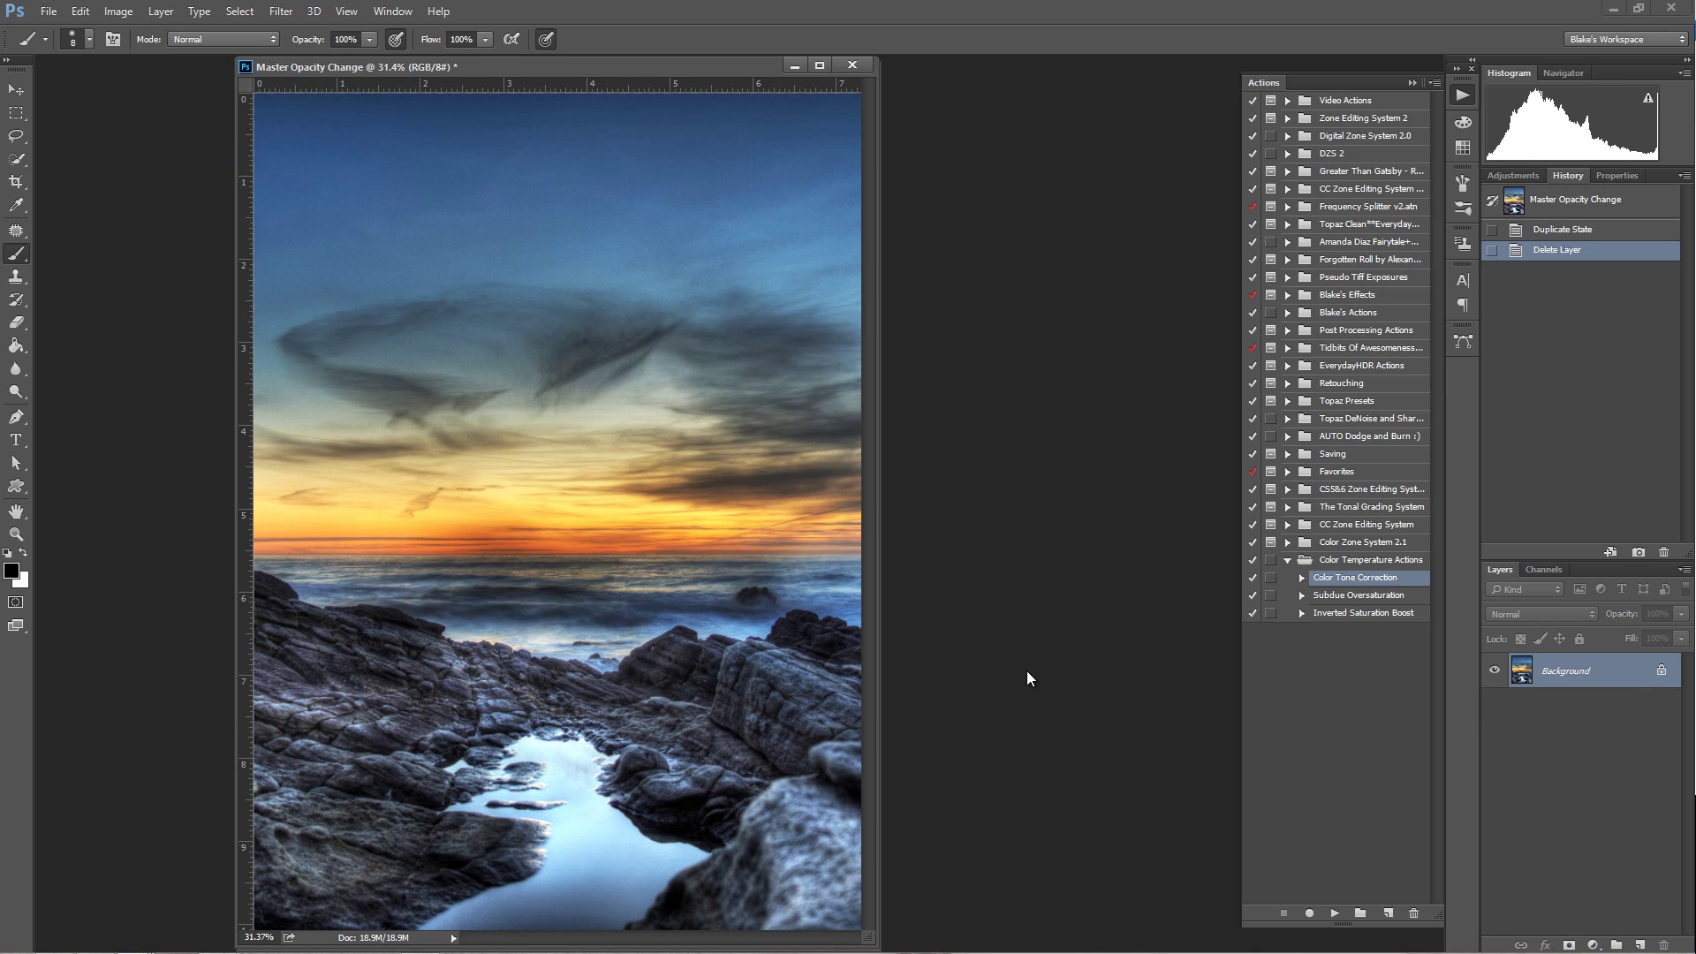
pyautogui.hotkey('ctrl', 'i')
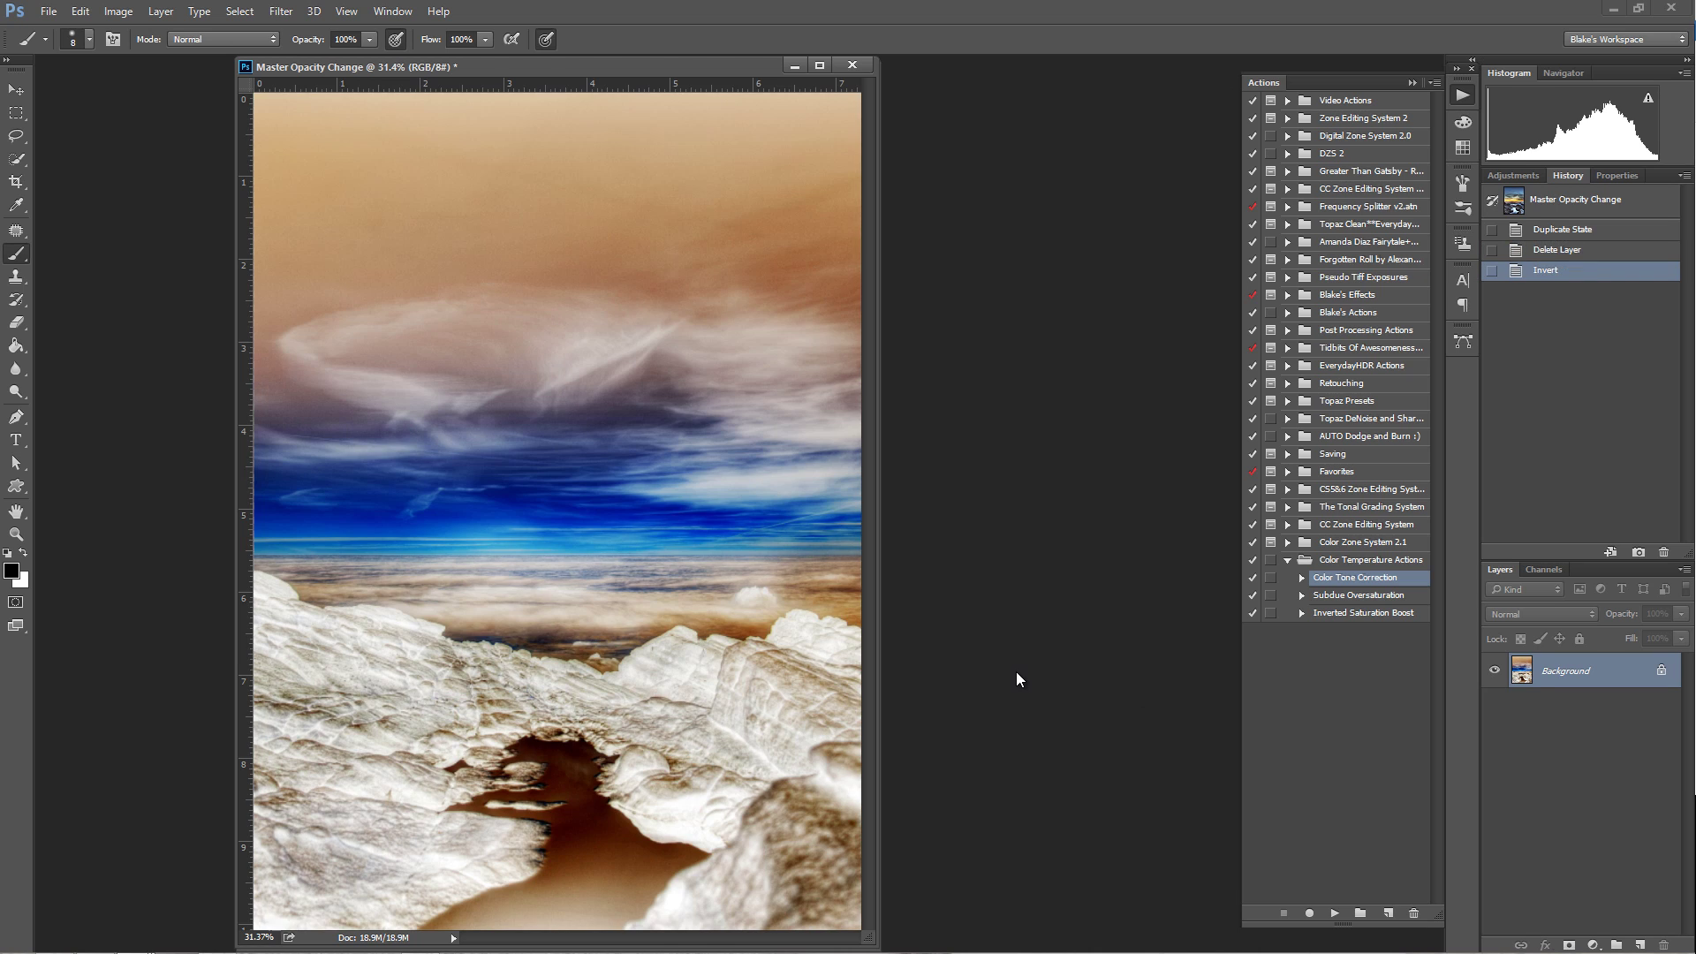
pyautogui.hotkey('ctrl', 'z')
# Step: Rebuild an inverted Average-blur copy layer and blend it in Color mode
pyautogui.hotkey('ctrl', 'j')
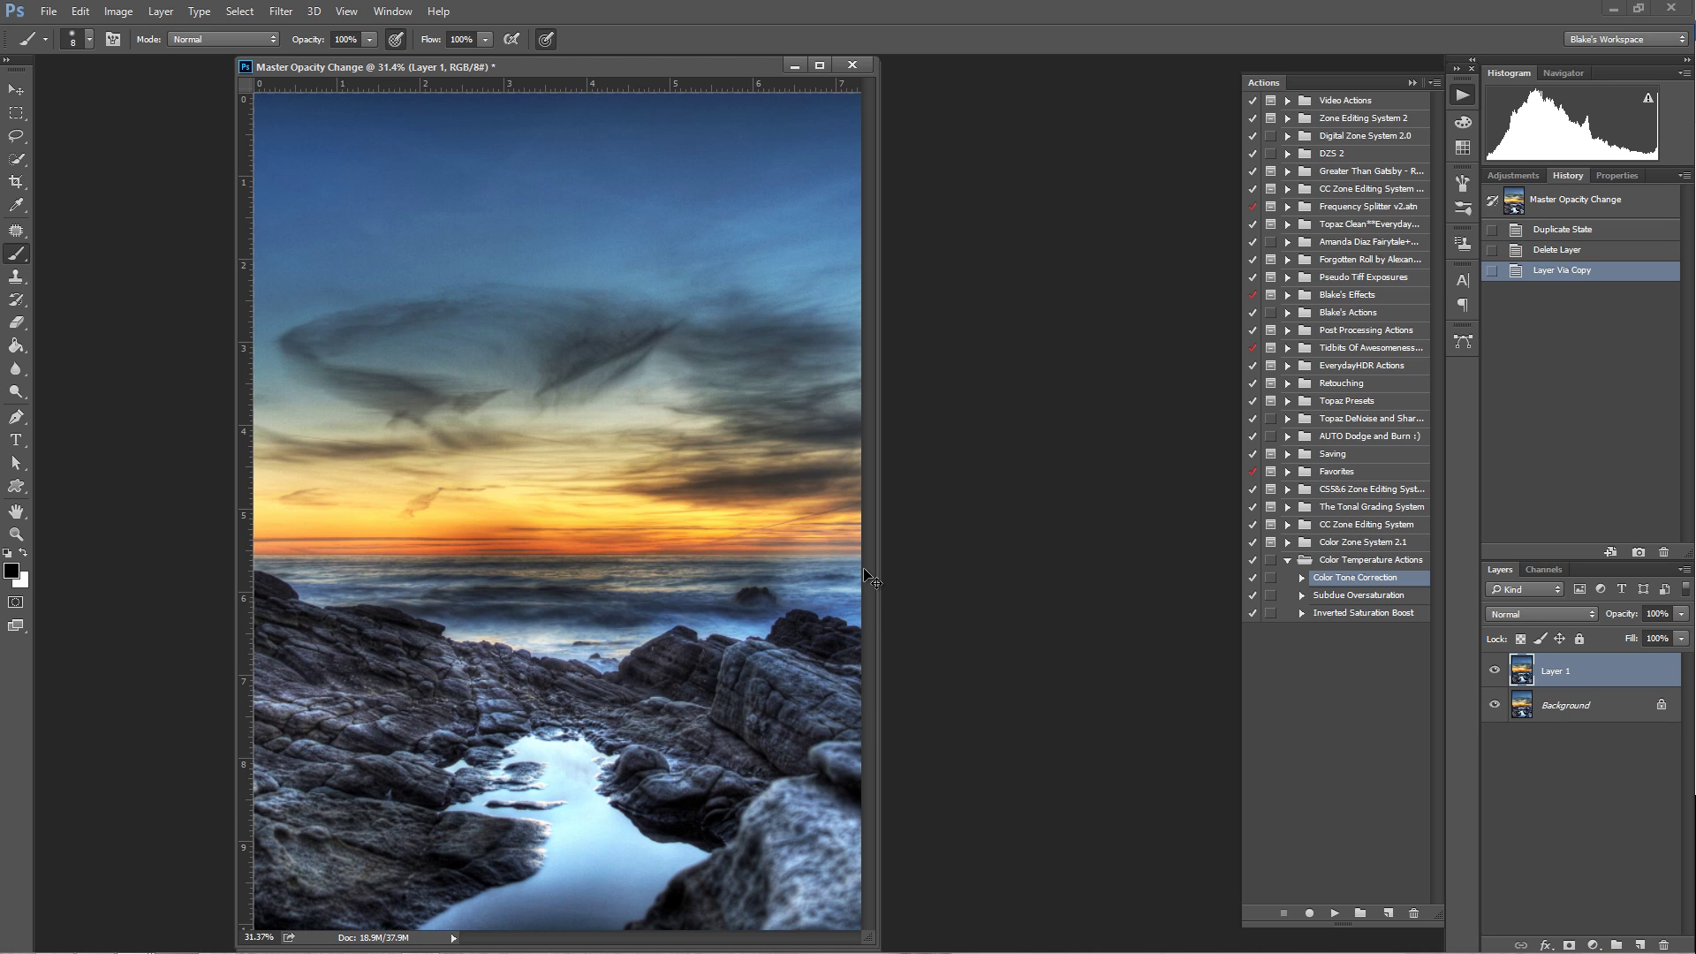
pyautogui.click(281, 10)
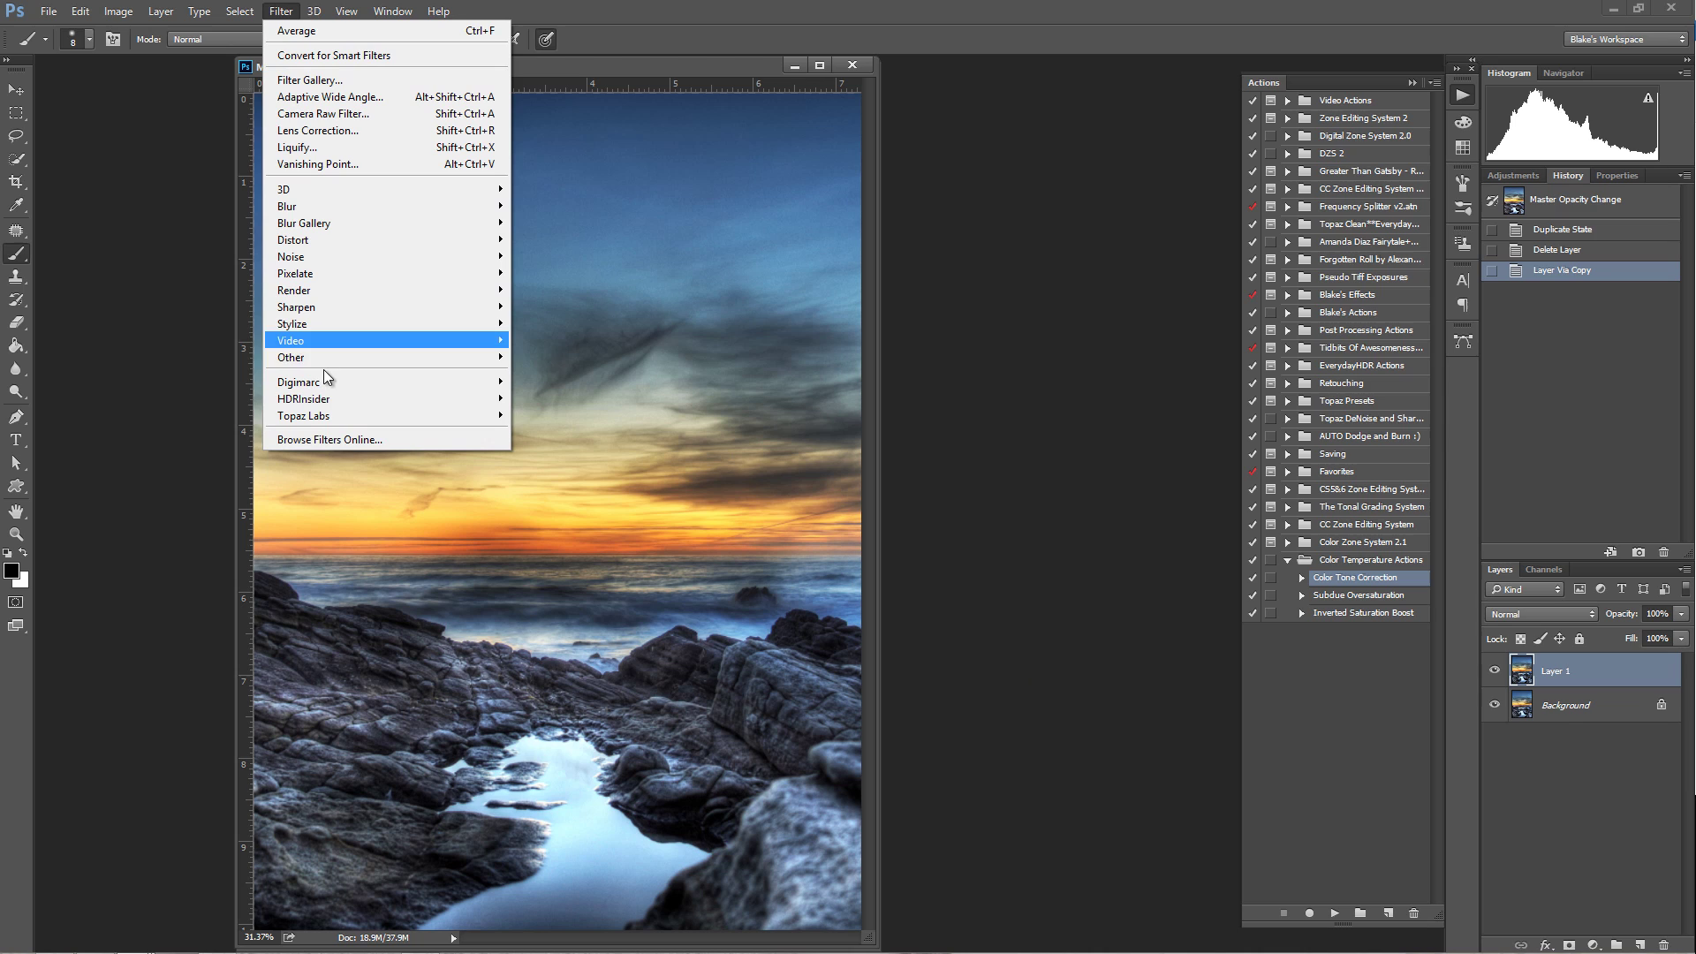
pyautogui.moveTo(303, 206)
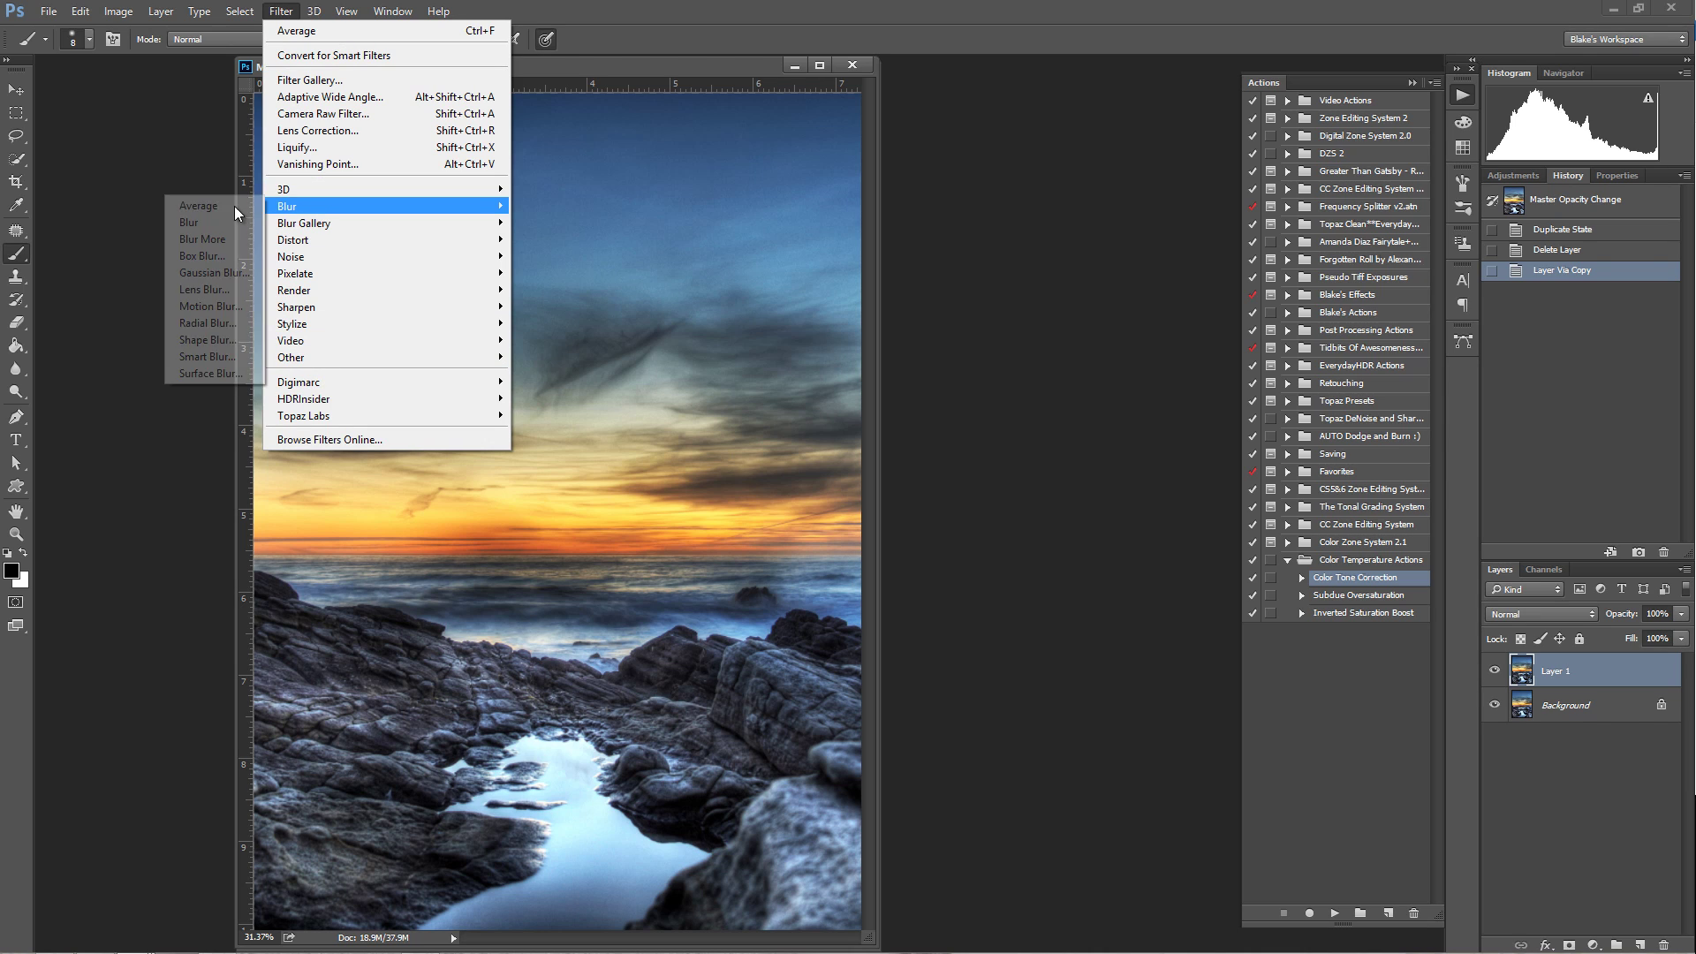
pyautogui.click(233, 205)
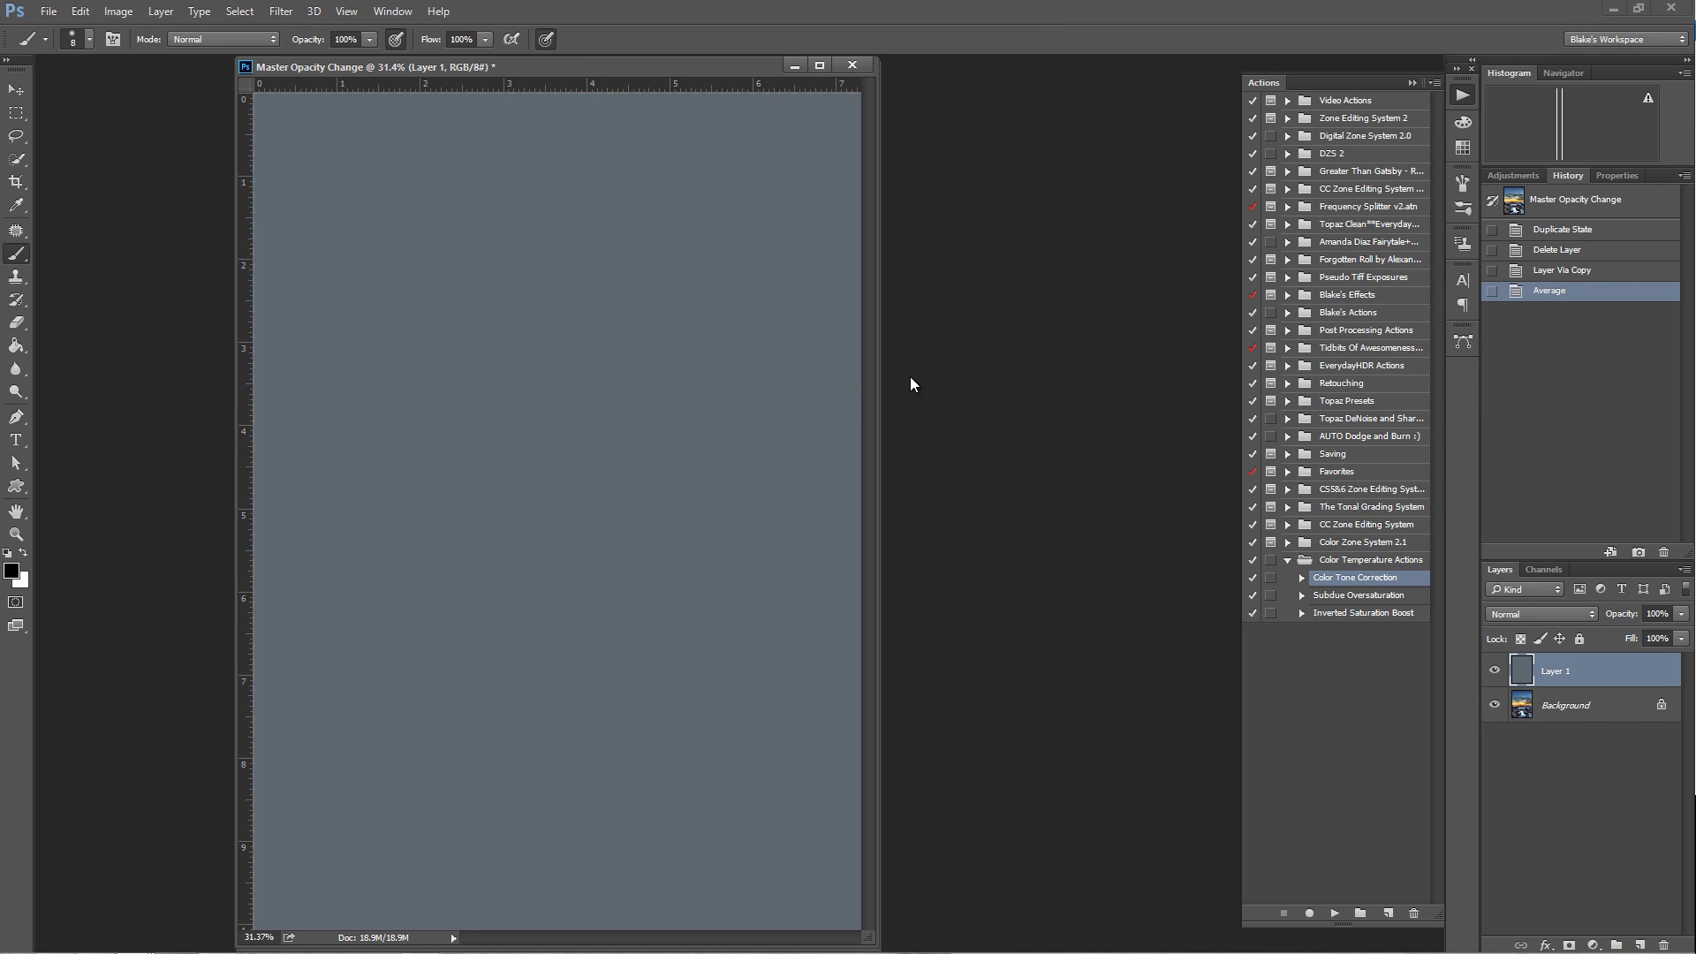
pyautogui.hotkey('ctrl', 'i')
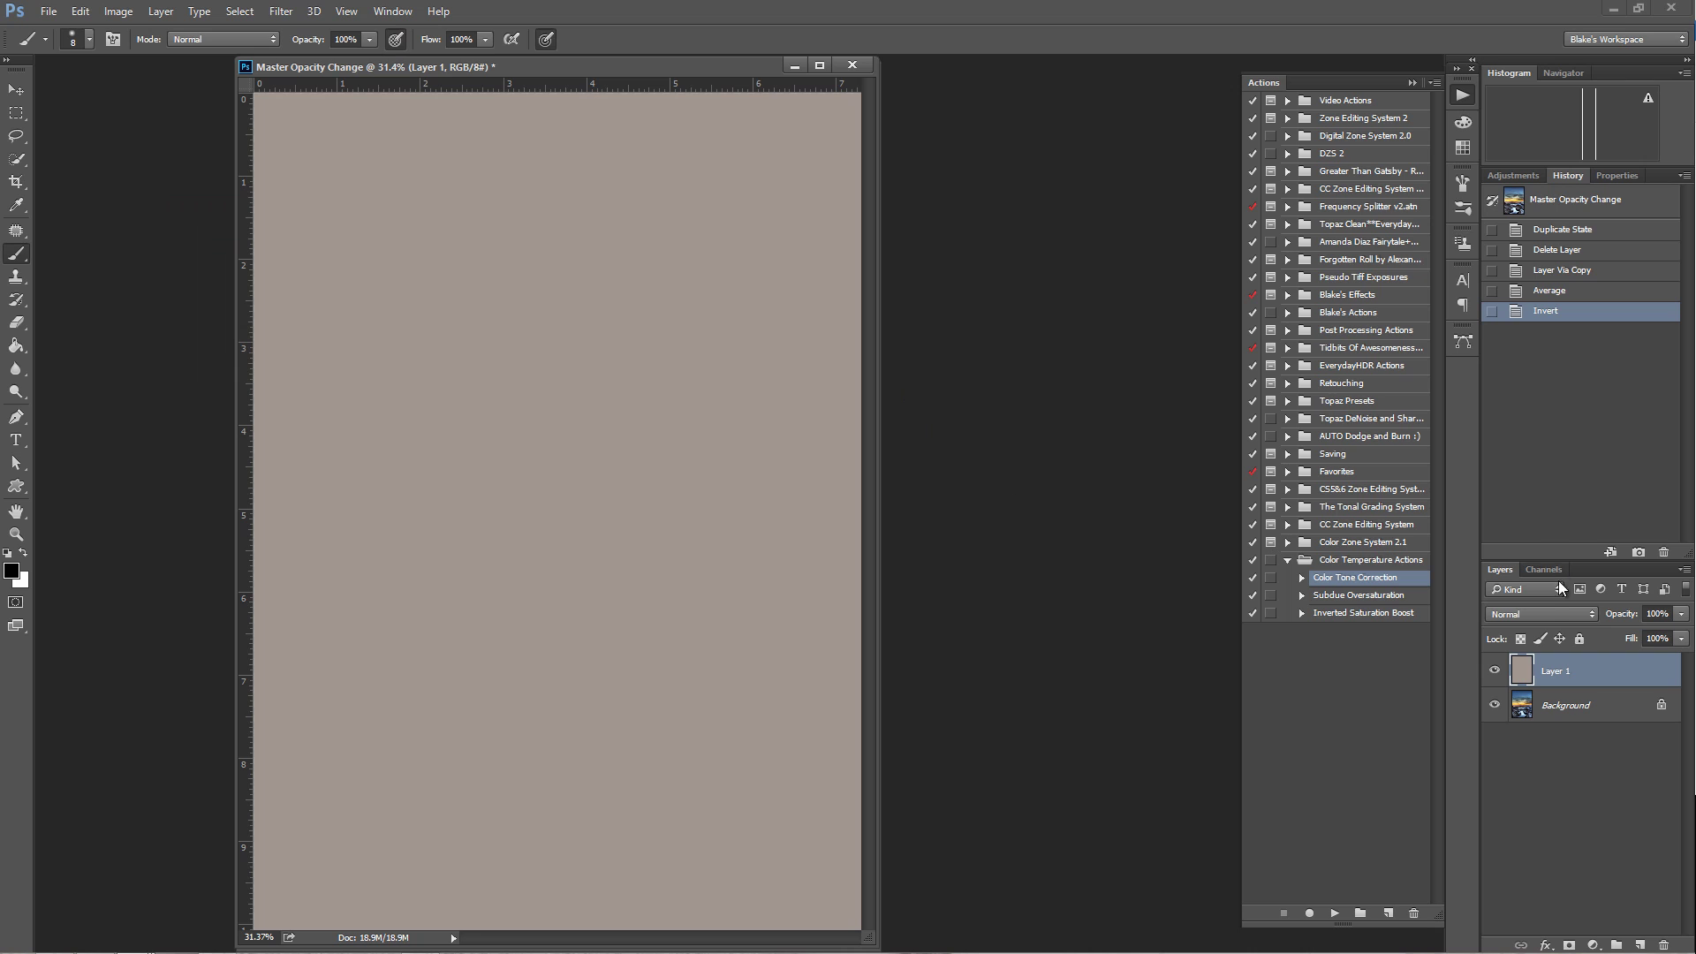
pyautogui.click(1545, 614)
pyautogui.click(1526, 588)
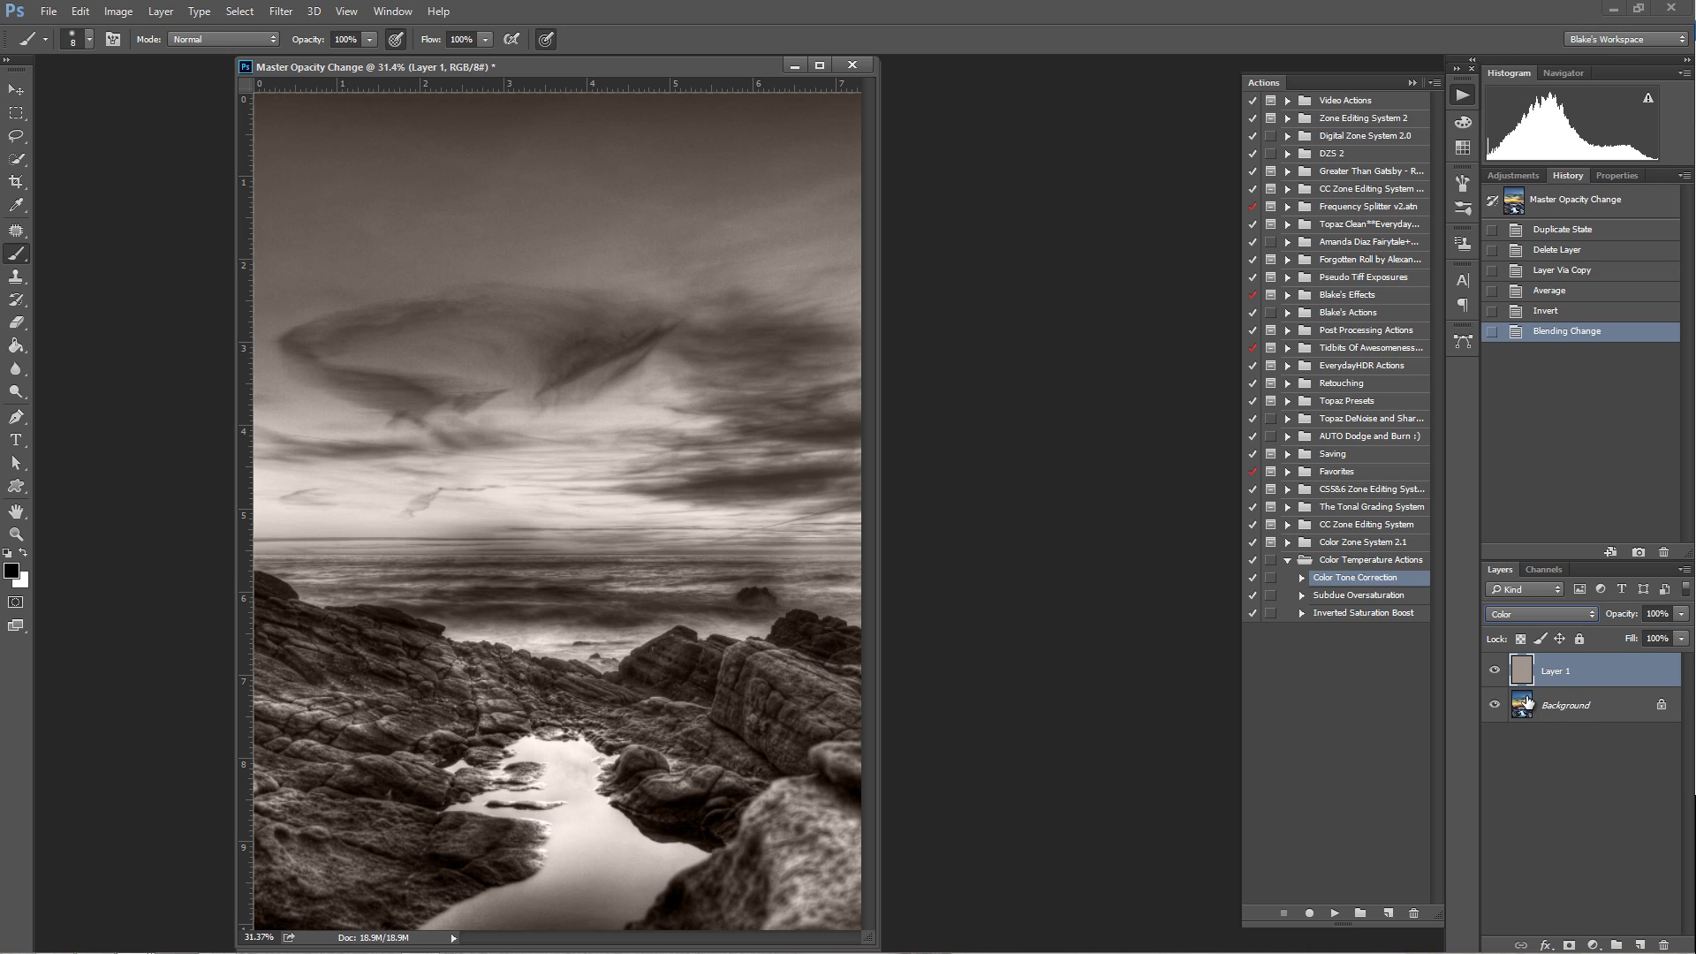
# Step: Lower the Color layer to 20% opacity and arrange both seascape windows side by side
pyautogui.click(1680, 614)
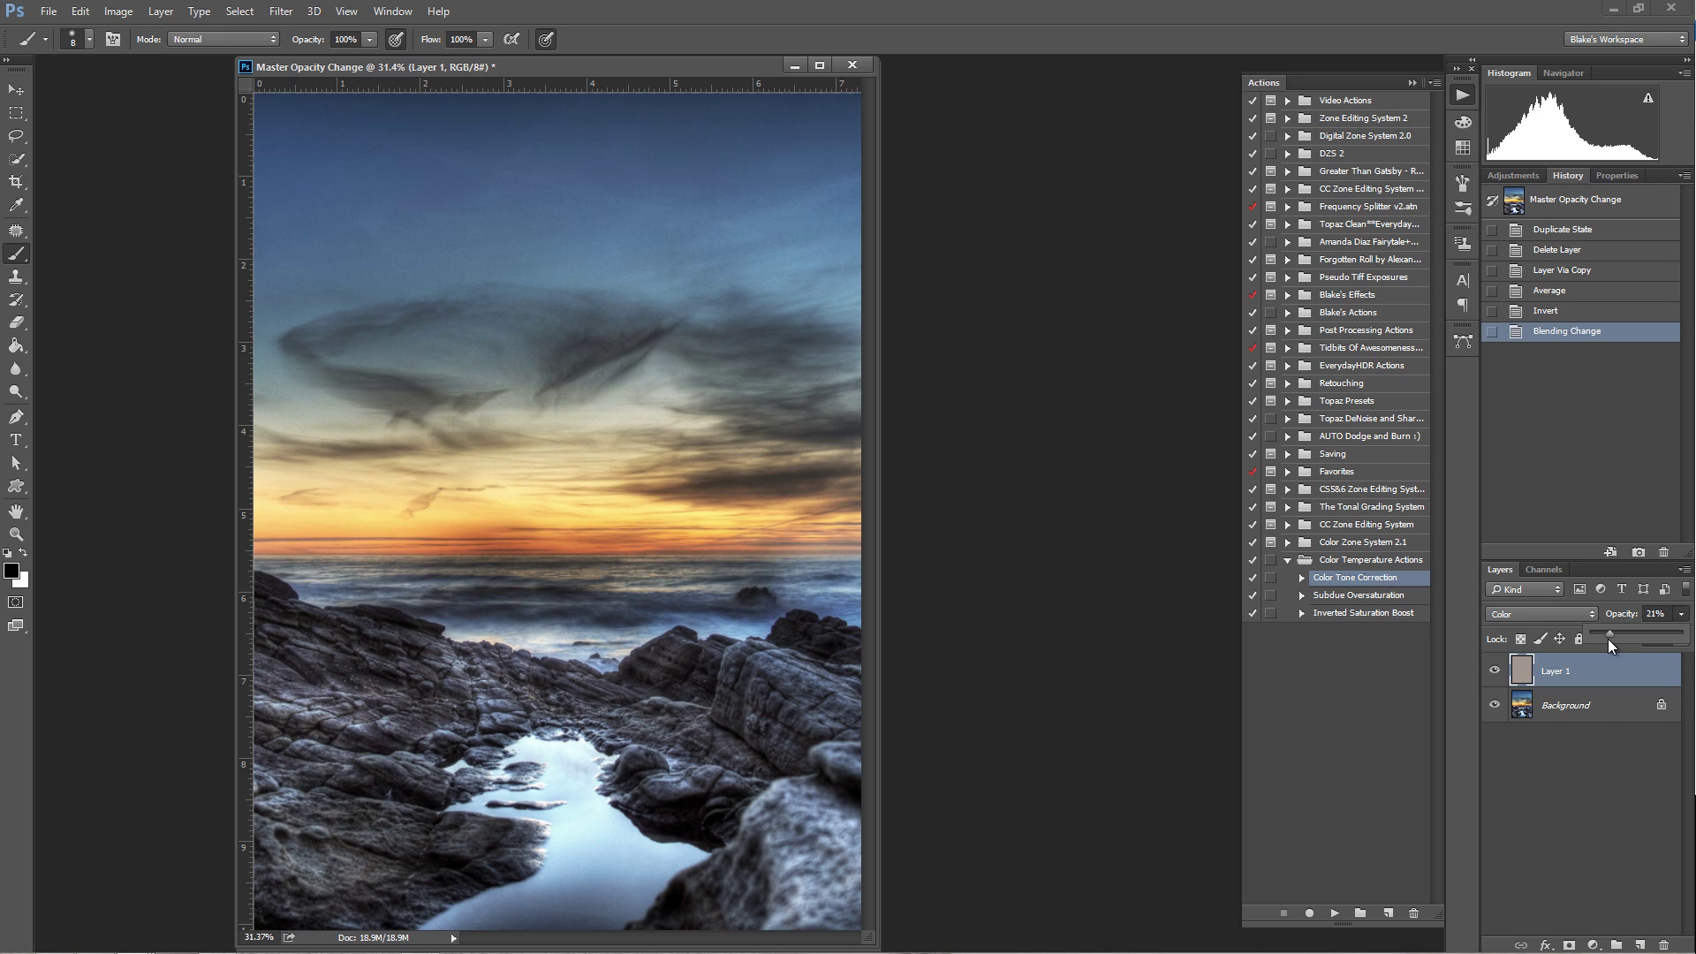
pyautogui.moveTo(1609, 638); pyautogui.dragTo(1608, 638)
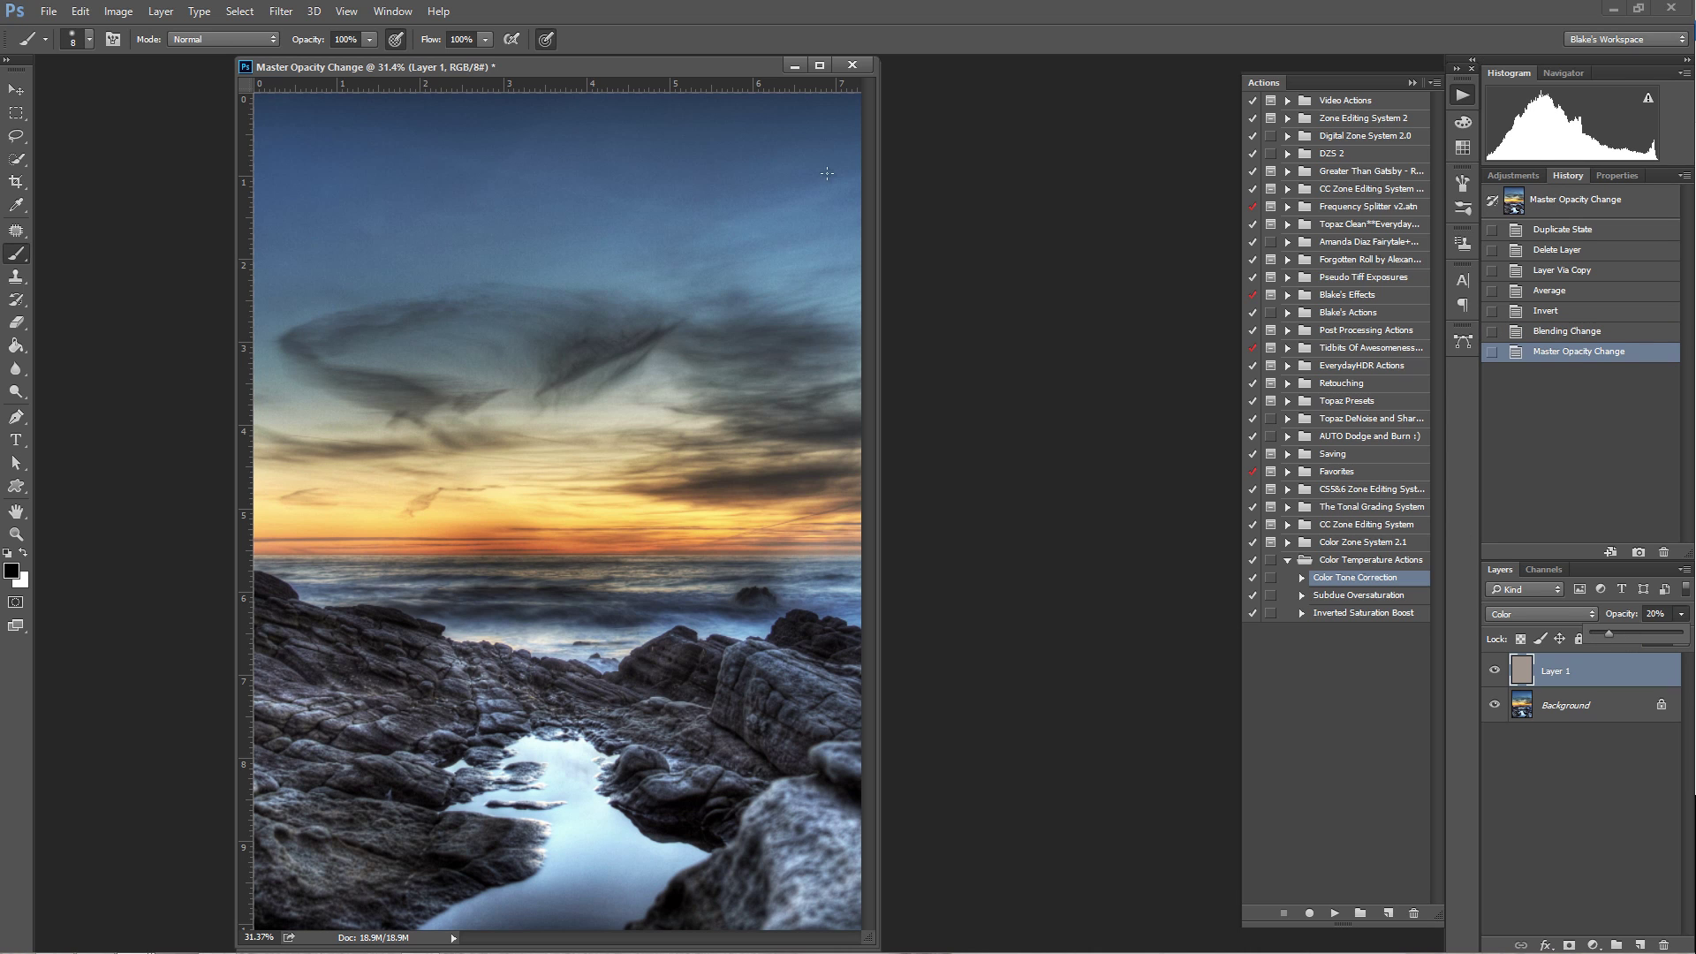
pyautogui.moveTo(620, 72); pyautogui.dragTo(1043, 71)
pyautogui.moveTo(532, 72); pyautogui.dragTo(292, 77)
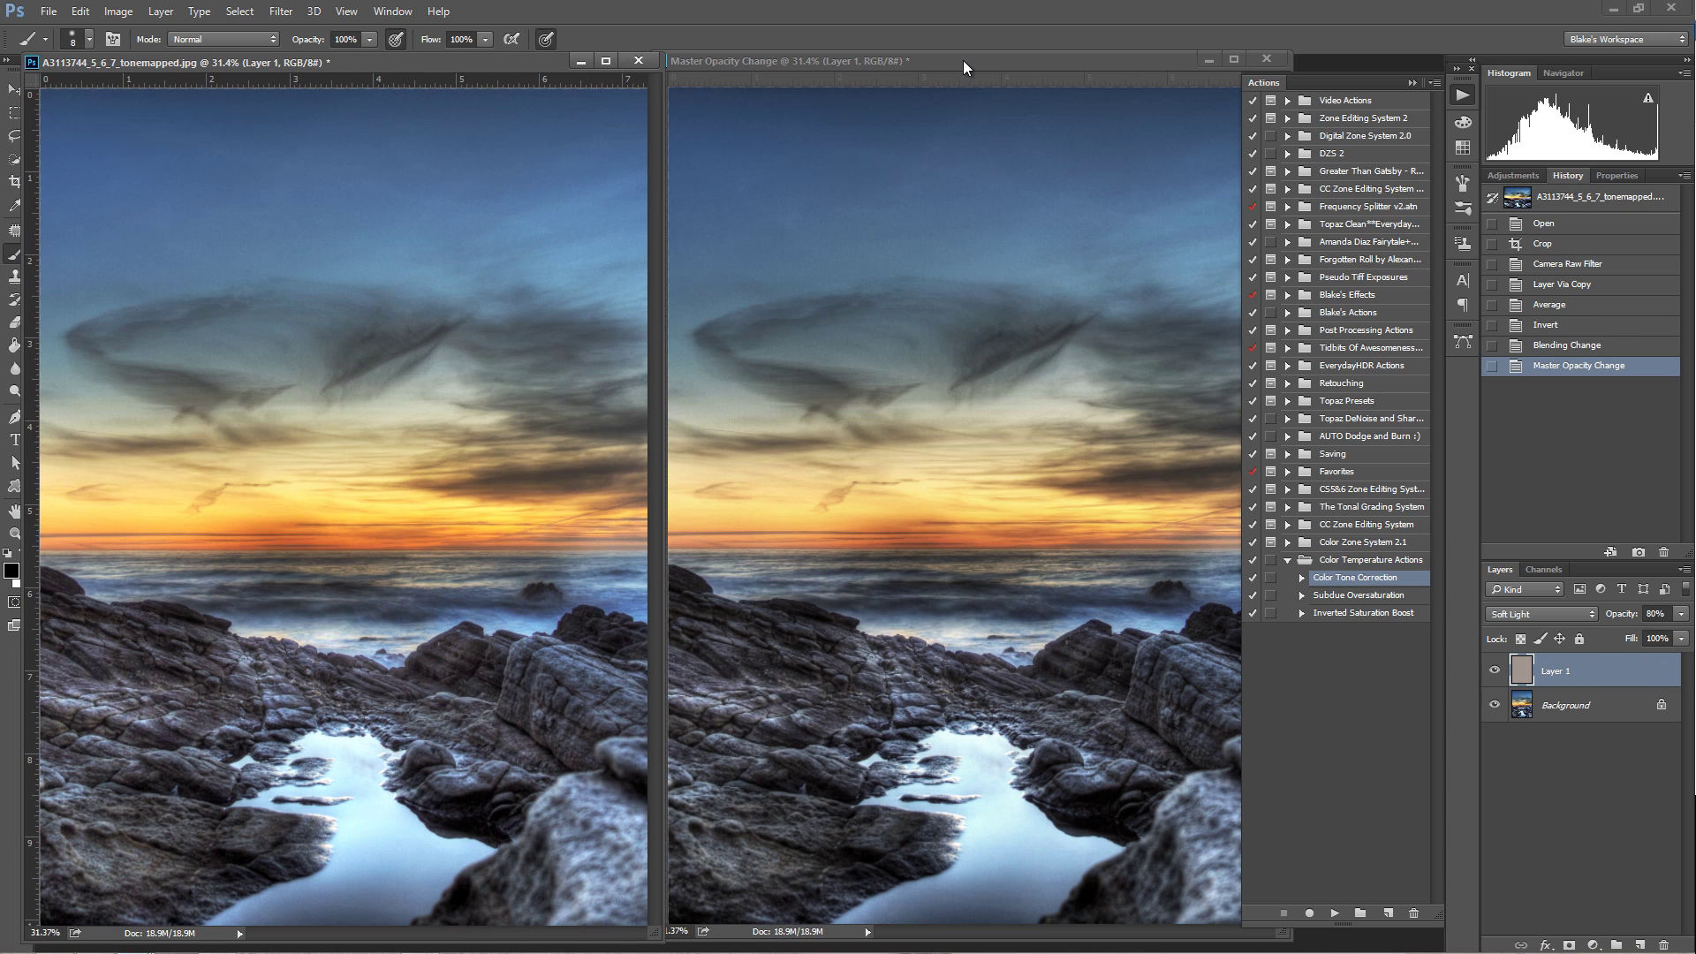
# Step: Set the duplicate beside the original and toggle its 20% Color layer repeatedly to compare
pyautogui.moveTo(963, 60); pyautogui.dragTo(345, 65)
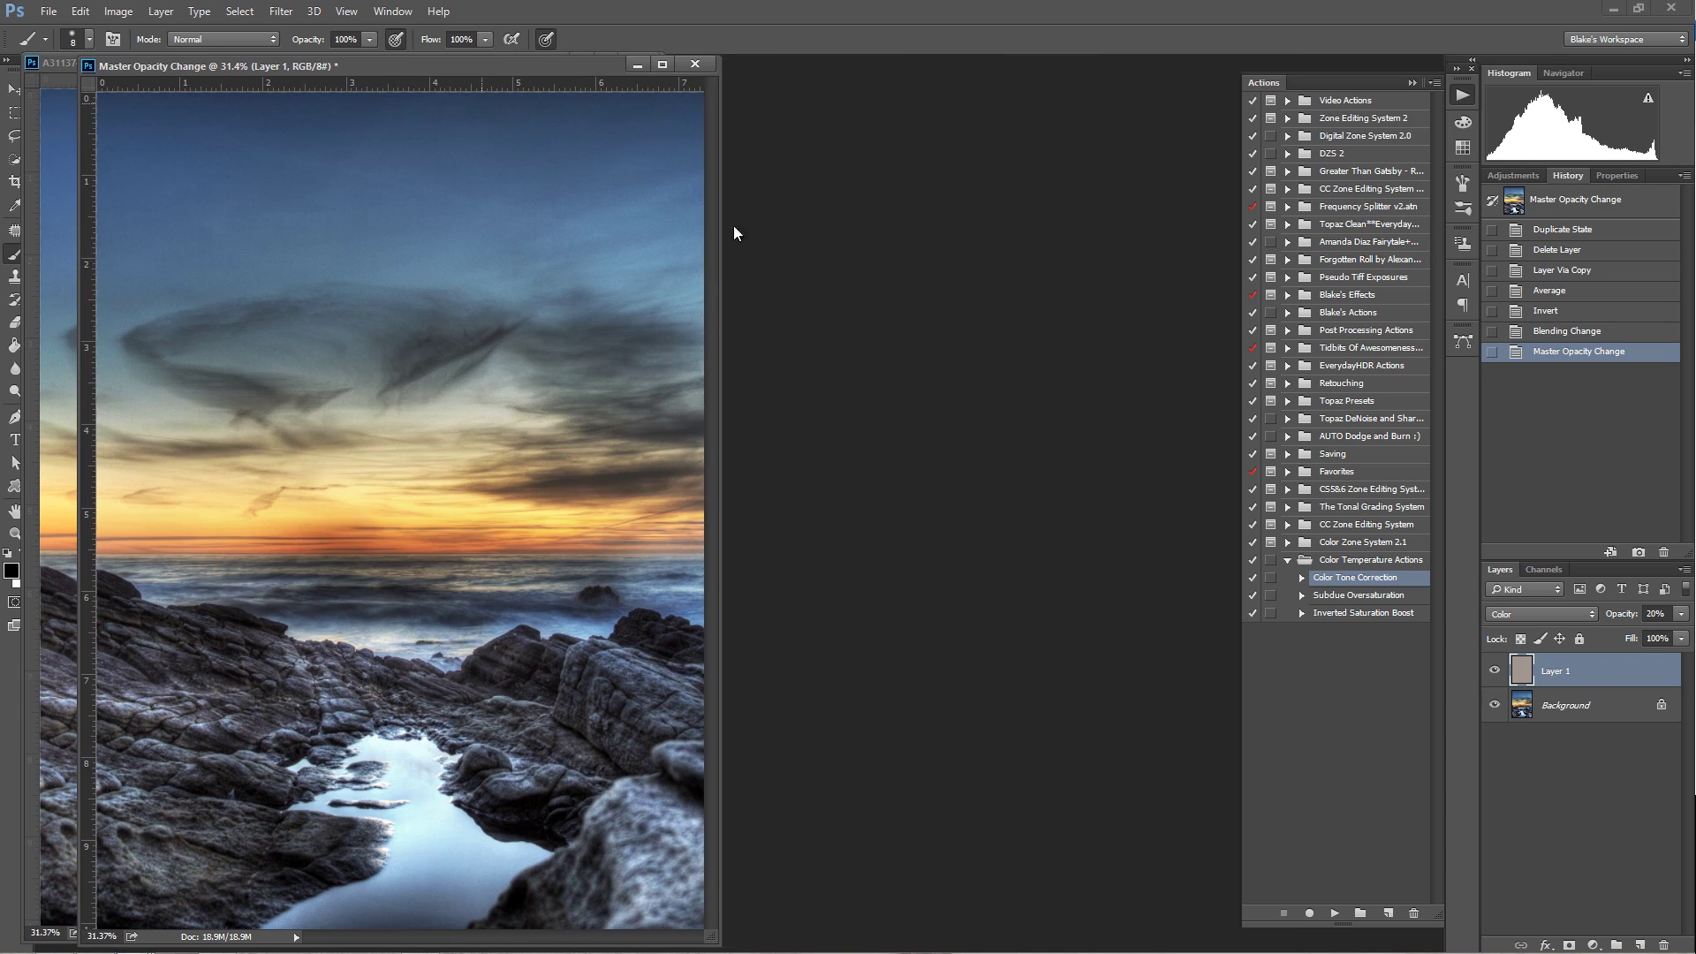
pyautogui.click(1493, 670)
pyautogui.click(1493, 670)
pyautogui.click(1493, 671)
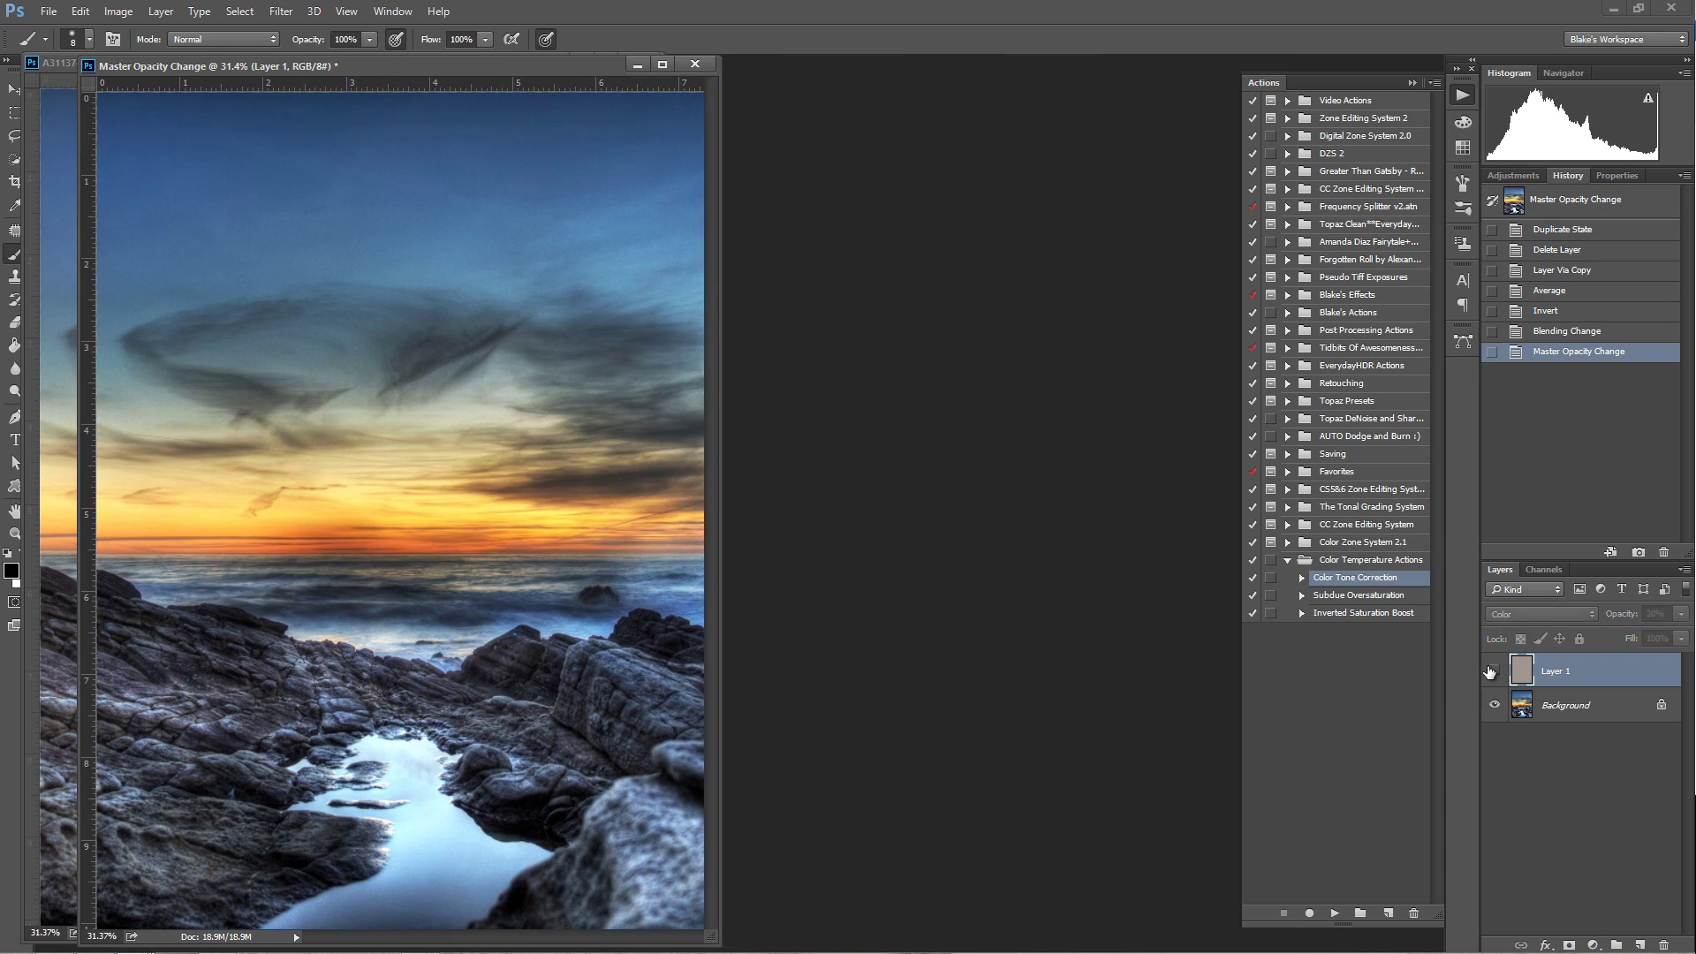
pyautogui.click(1492, 671)
pyautogui.click(1492, 672)
pyautogui.click(1492, 671)
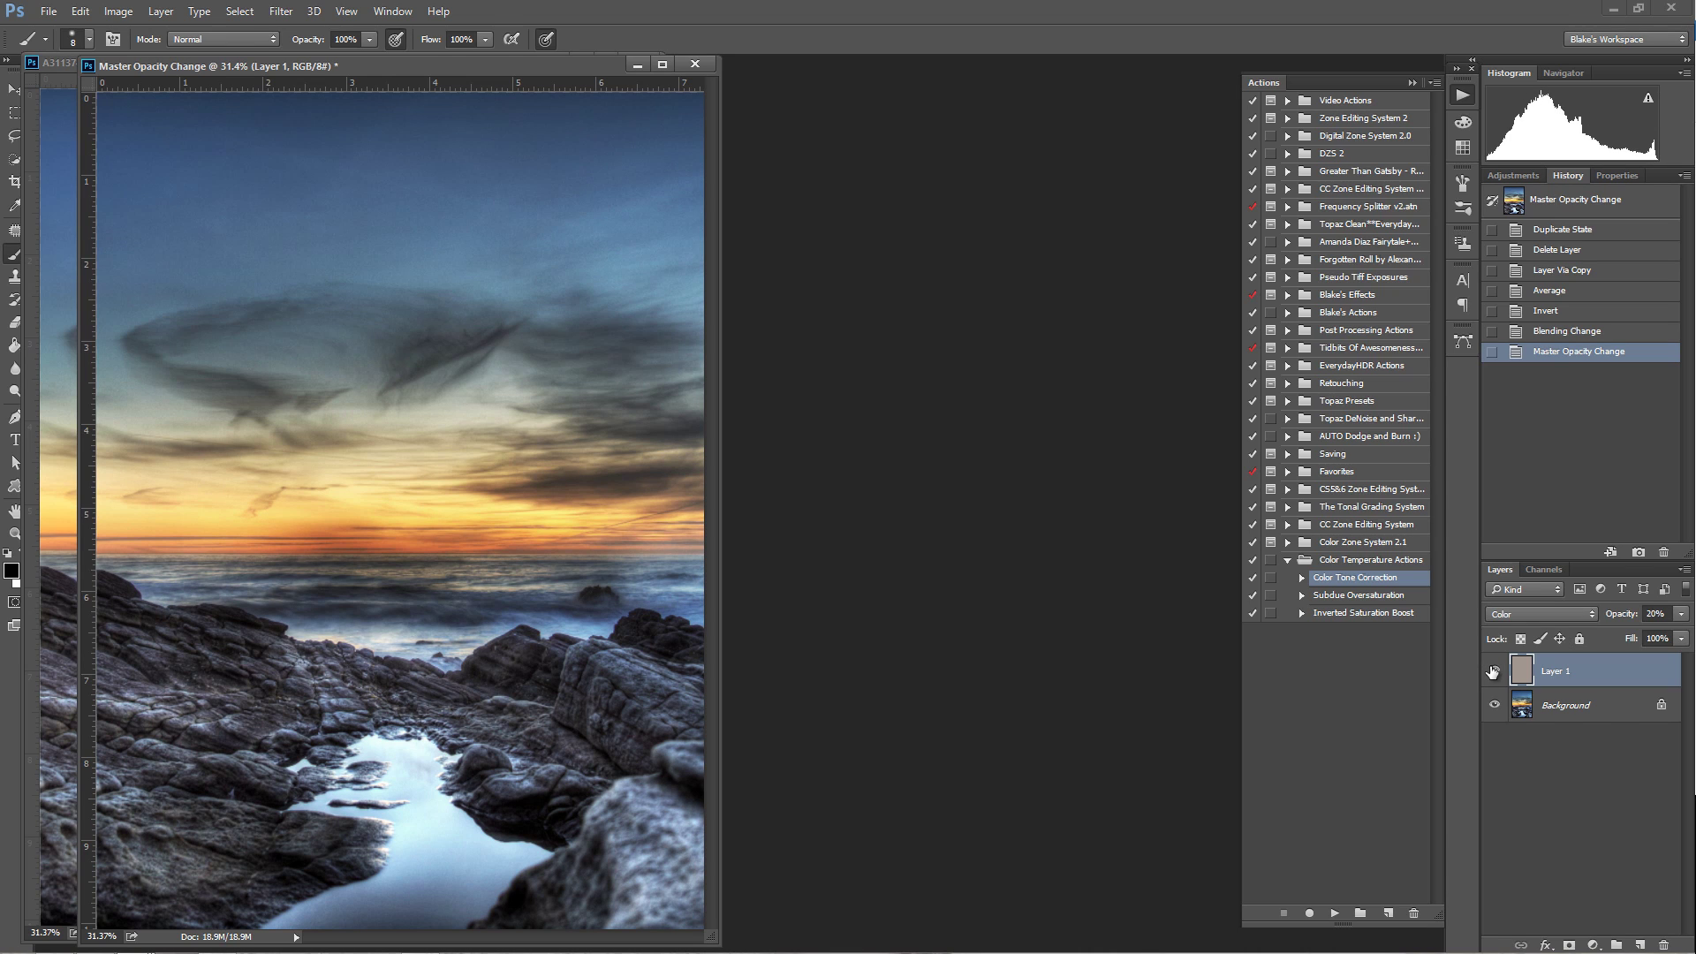
pyautogui.click(1492, 671)
pyautogui.click(1493, 671)
pyautogui.click(1492, 671)
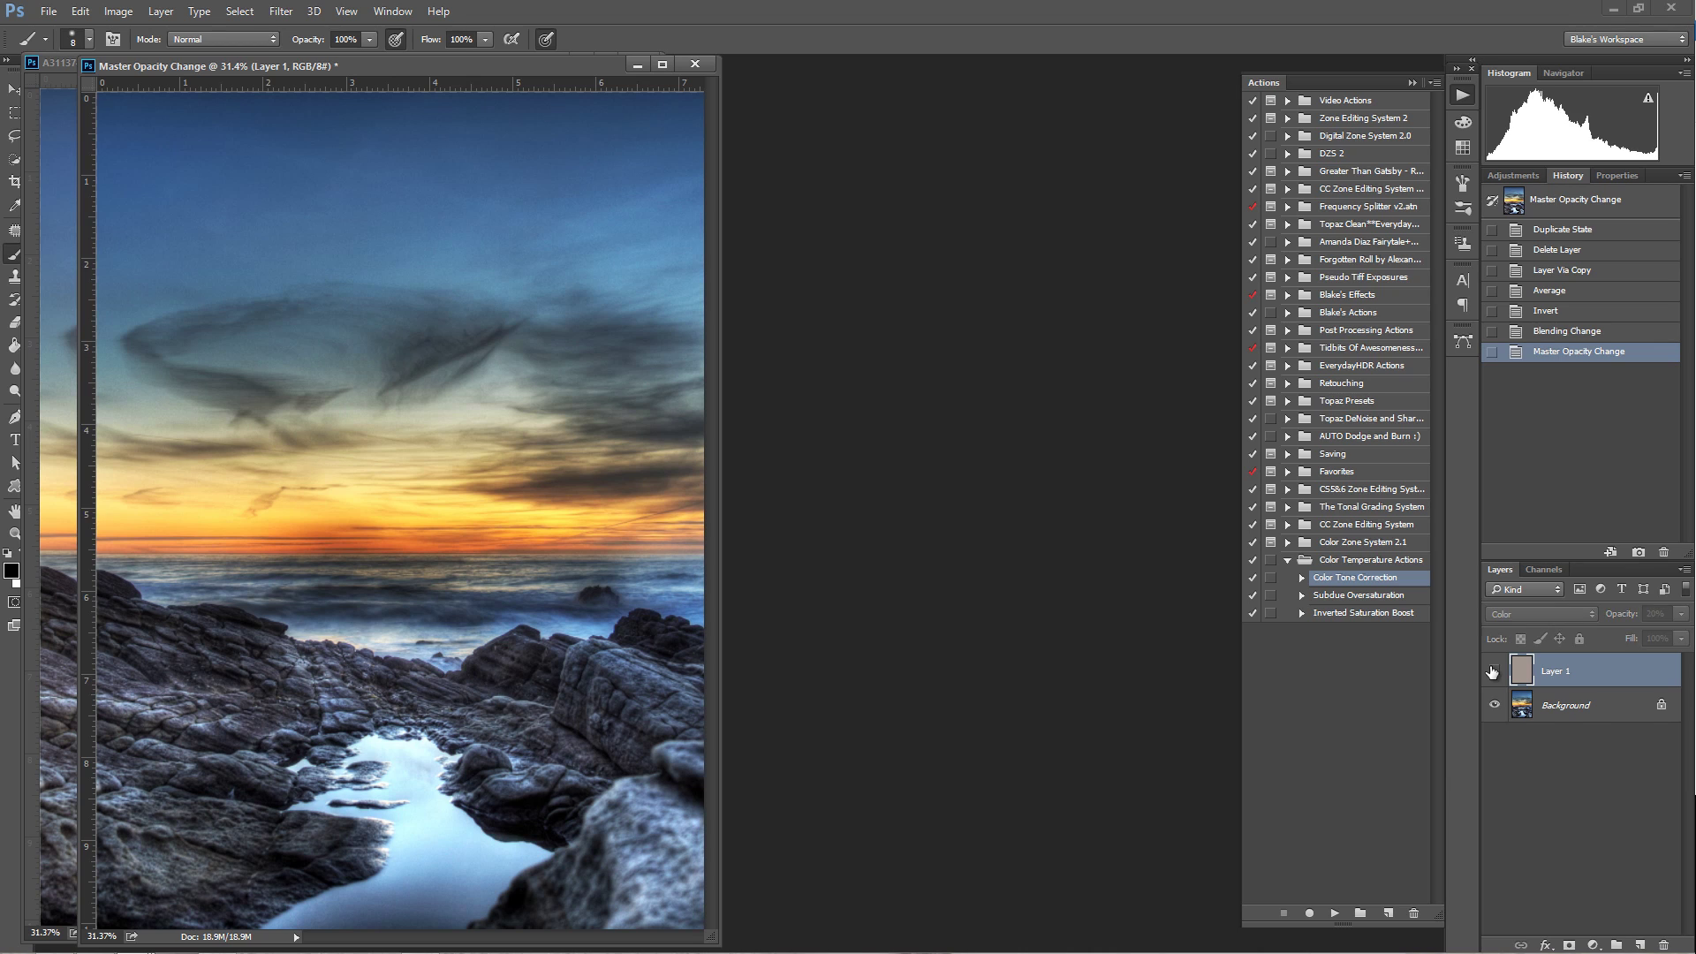
pyautogui.click(1493, 672)
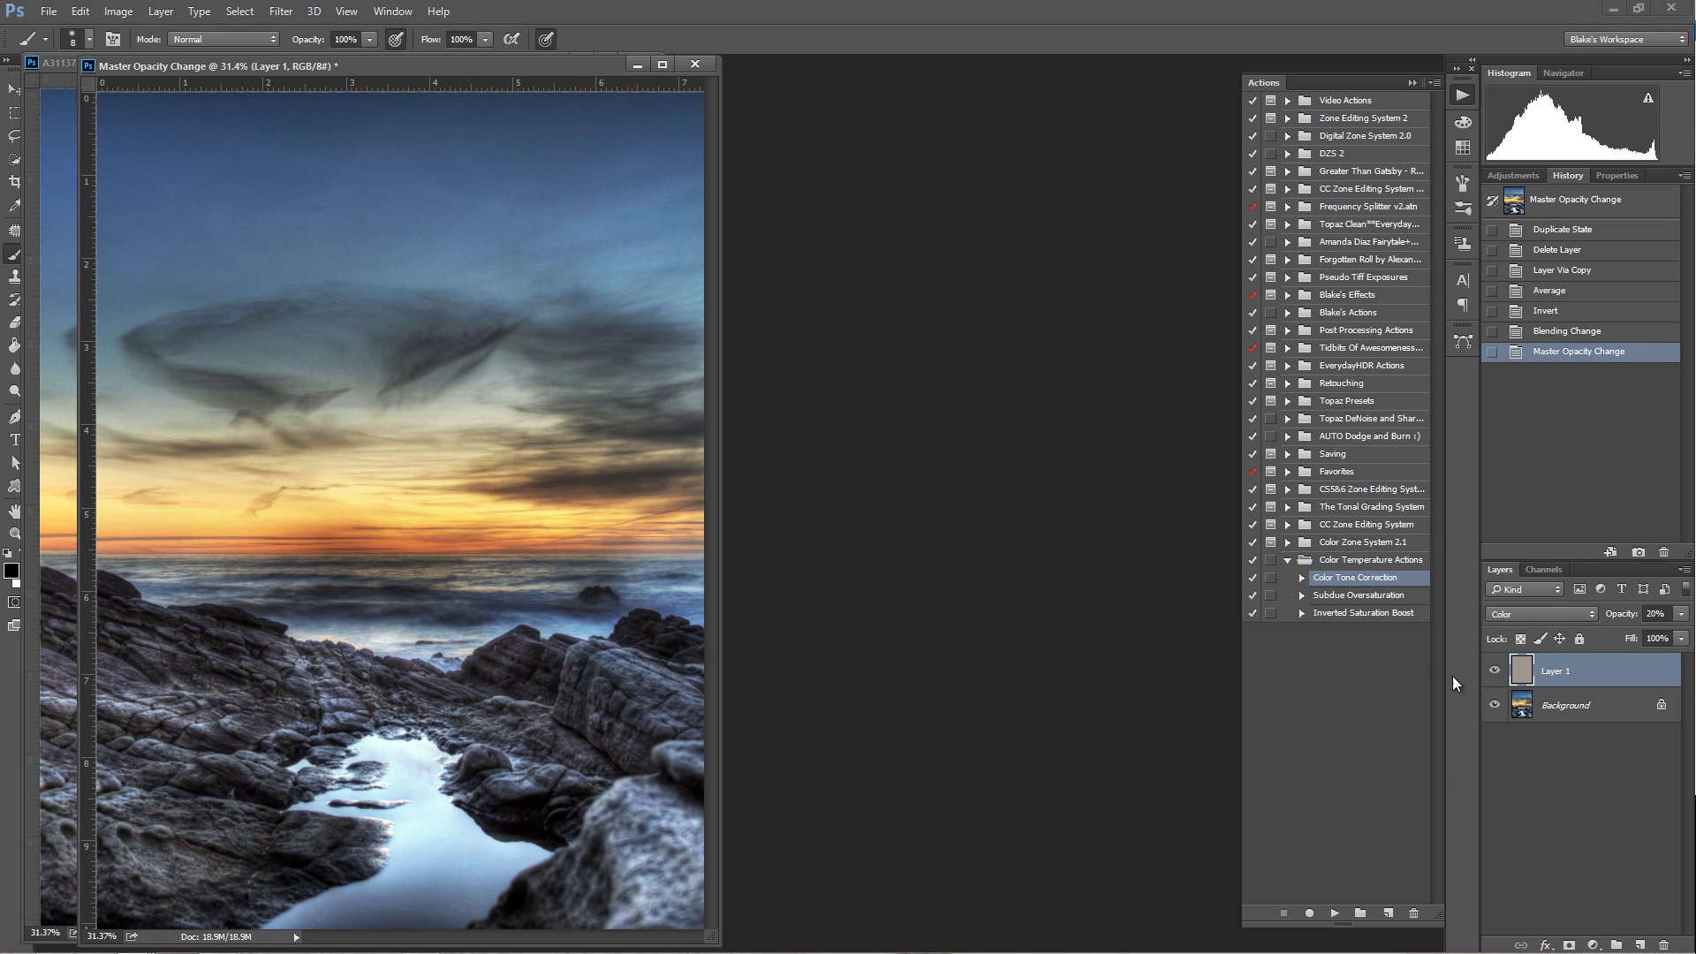
pyautogui.click(1493, 671)
pyautogui.click(1492, 671)
pyautogui.click(1493, 671)
pyautogui.click(1493, 671)
pyautogui.moveTo(500, 67)
pyautogui.mouseDown()
pyautogui.moveTo(1128, 63)
pyautogui.moveTo(885, 56)
pyautogui.moveTo(1012, 67)
pyautogui.mouseUp()
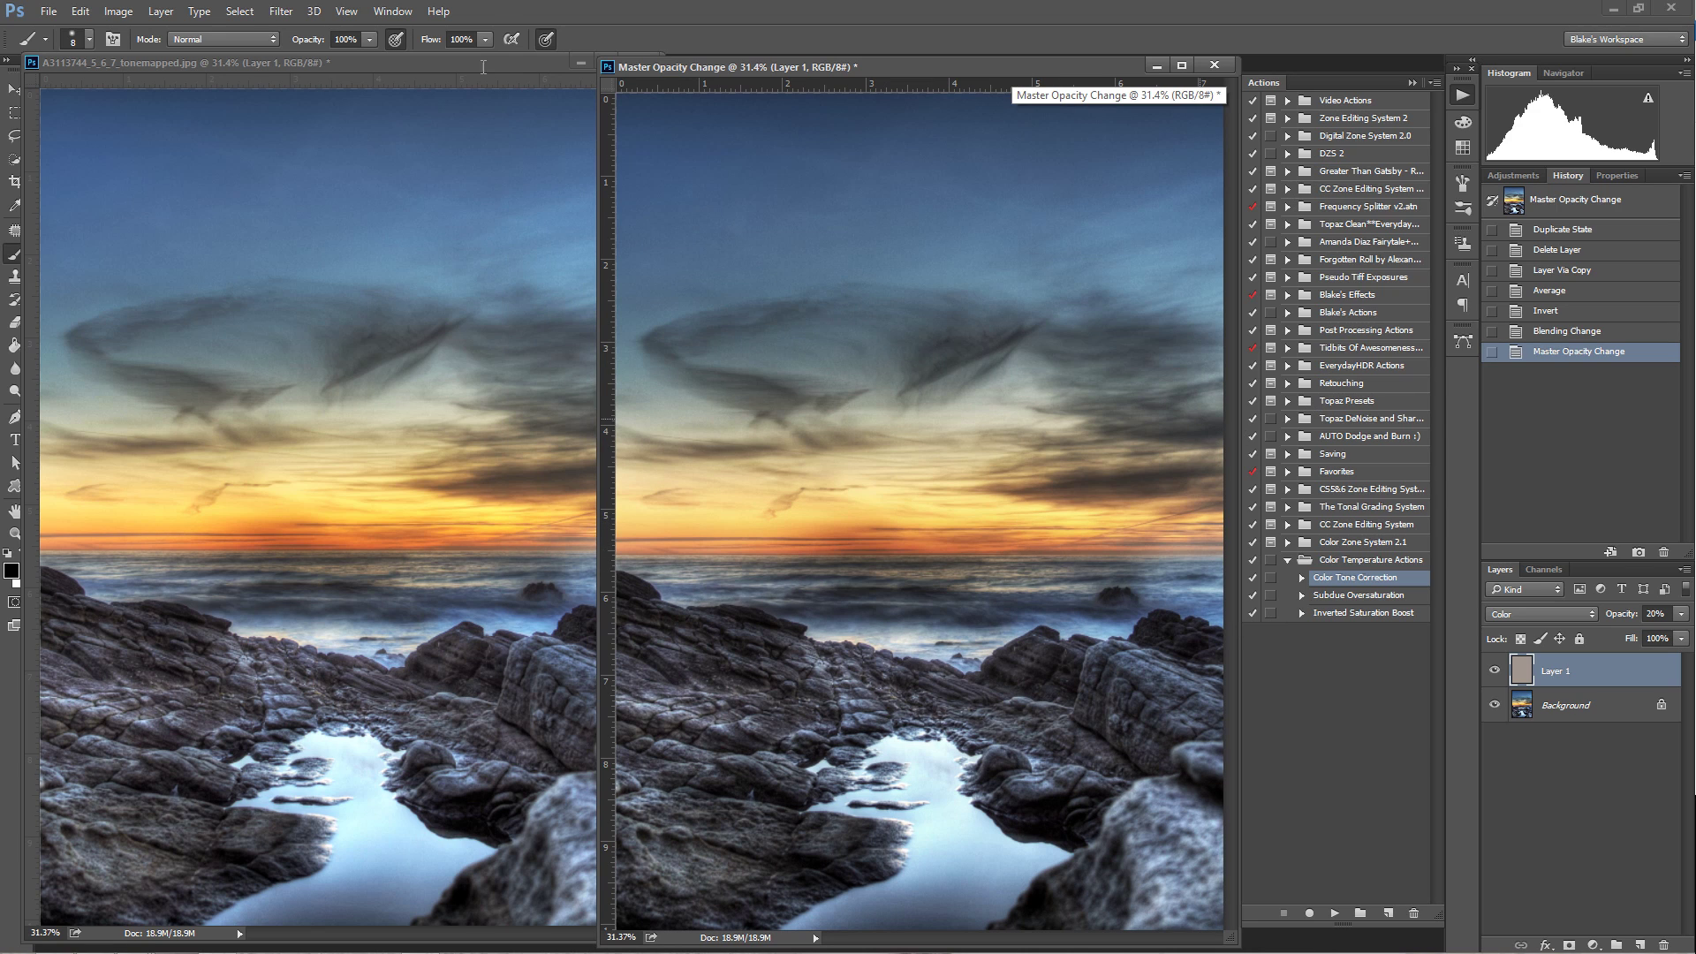
# Step: Toggle the layers in the original and edited seascapes to compare the two versions
pyautogui.click(427, 58)
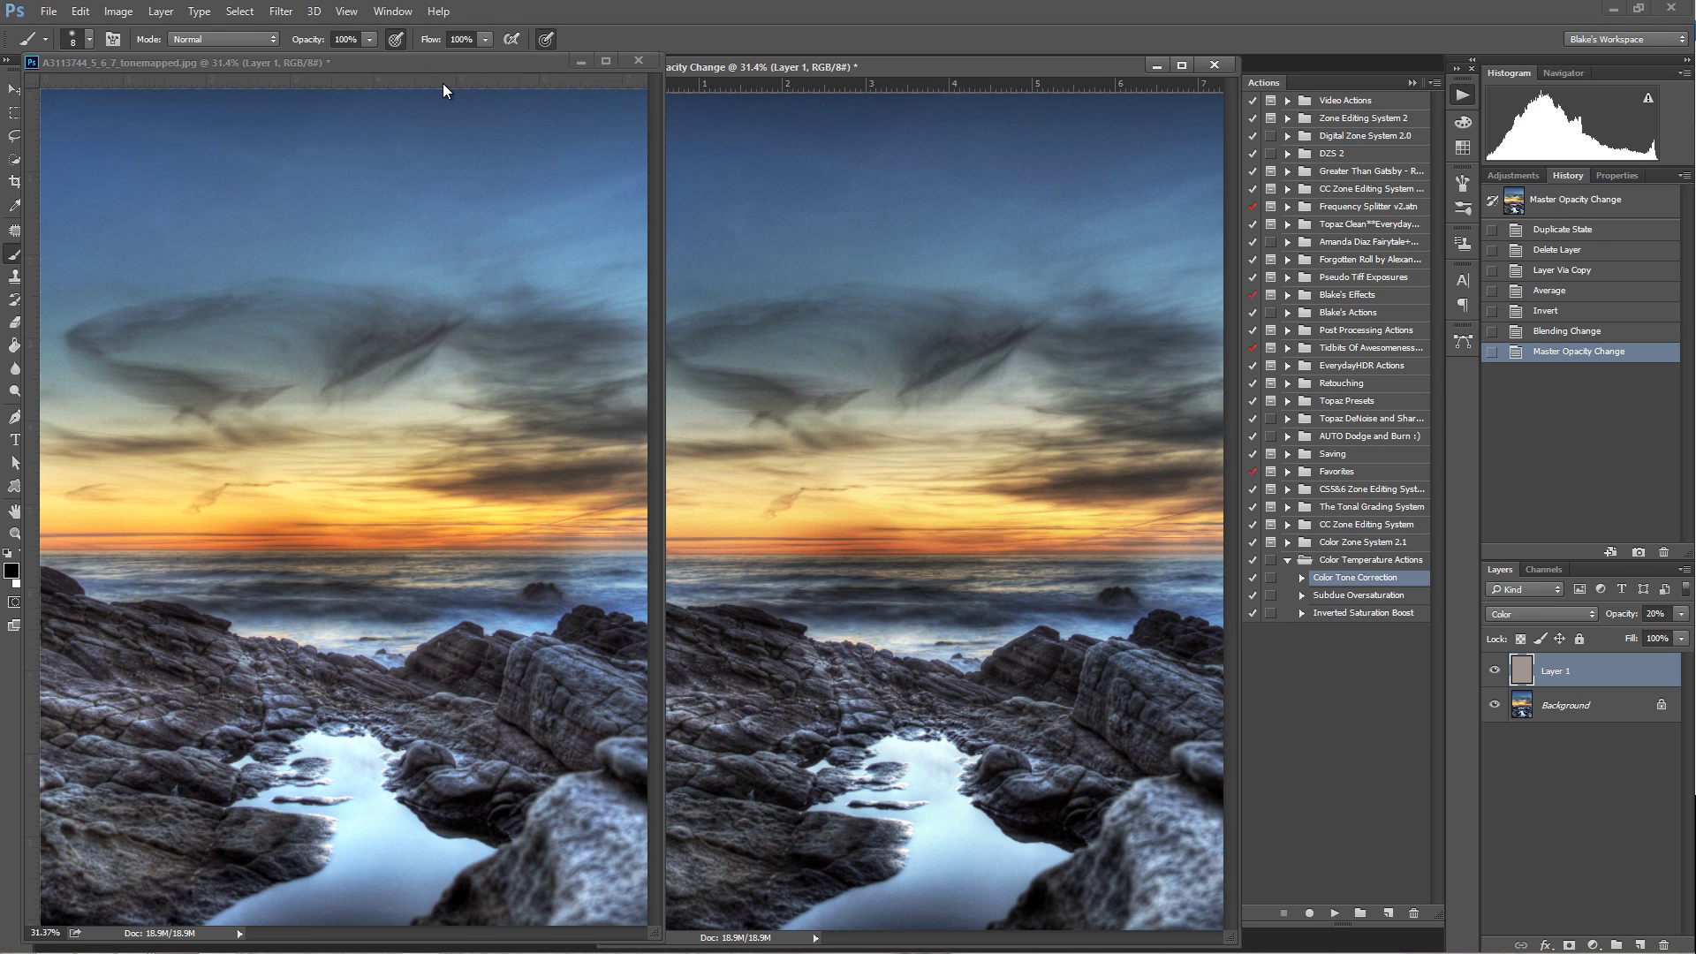
pyautogui.click(1494, 670)
pyautogui.click(1494, 671)
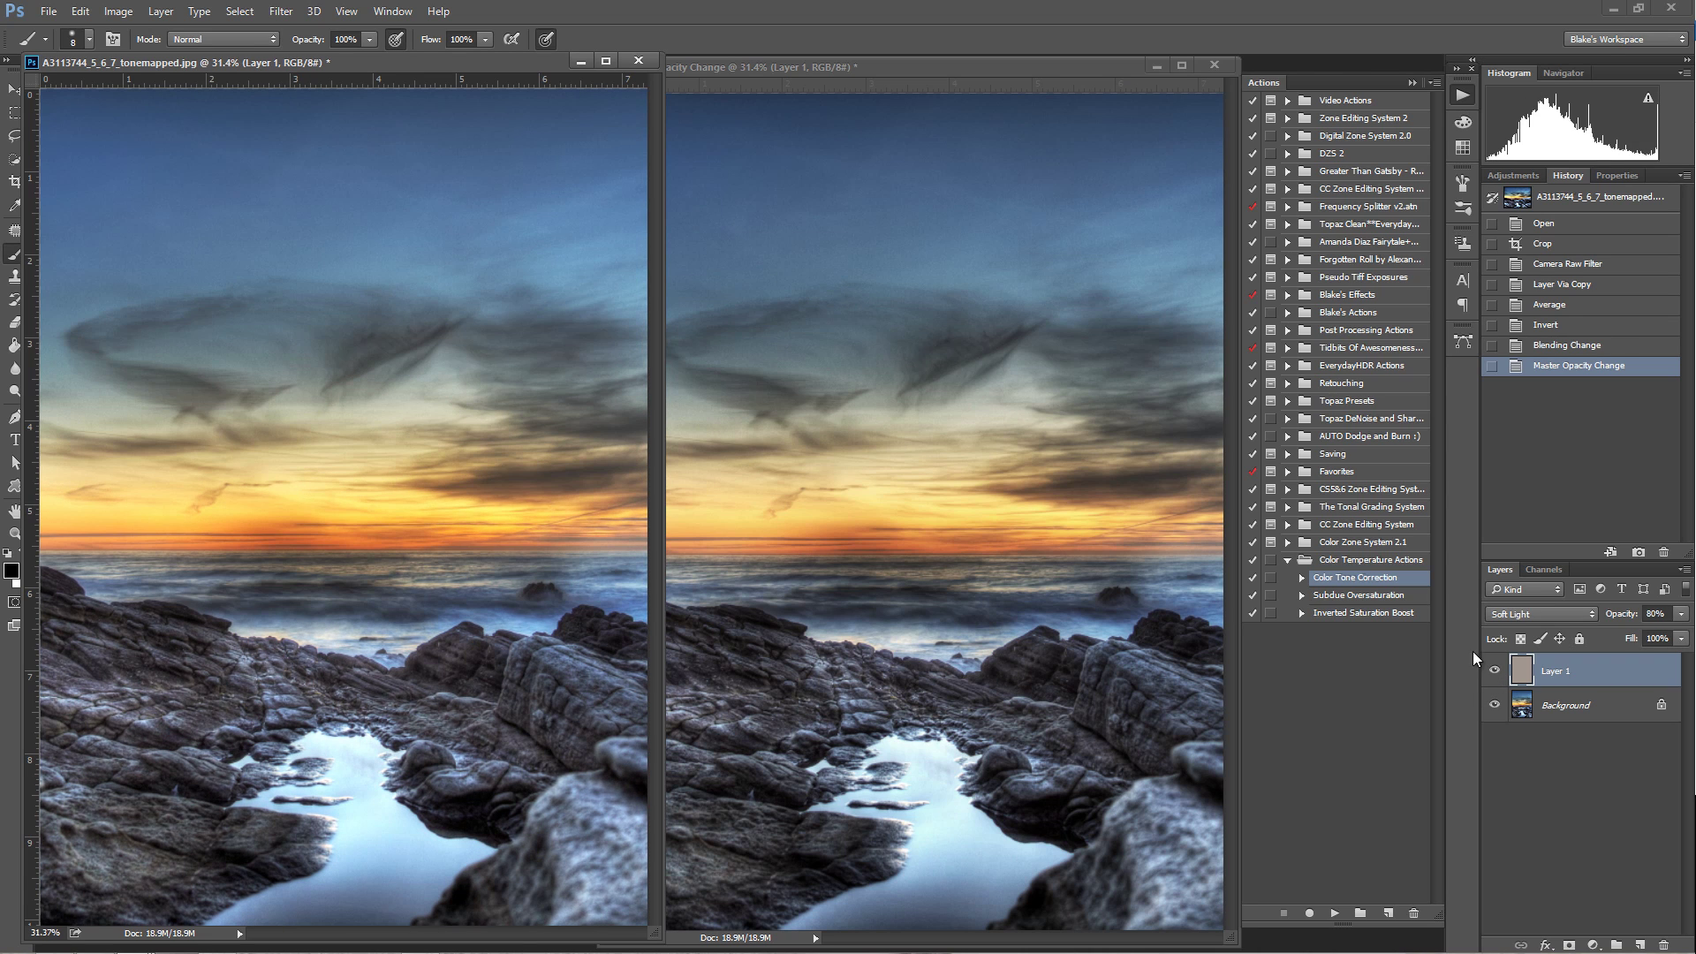
pyautogui.moveTo(1016, 67); pyautogui.dragTo(973, 67)
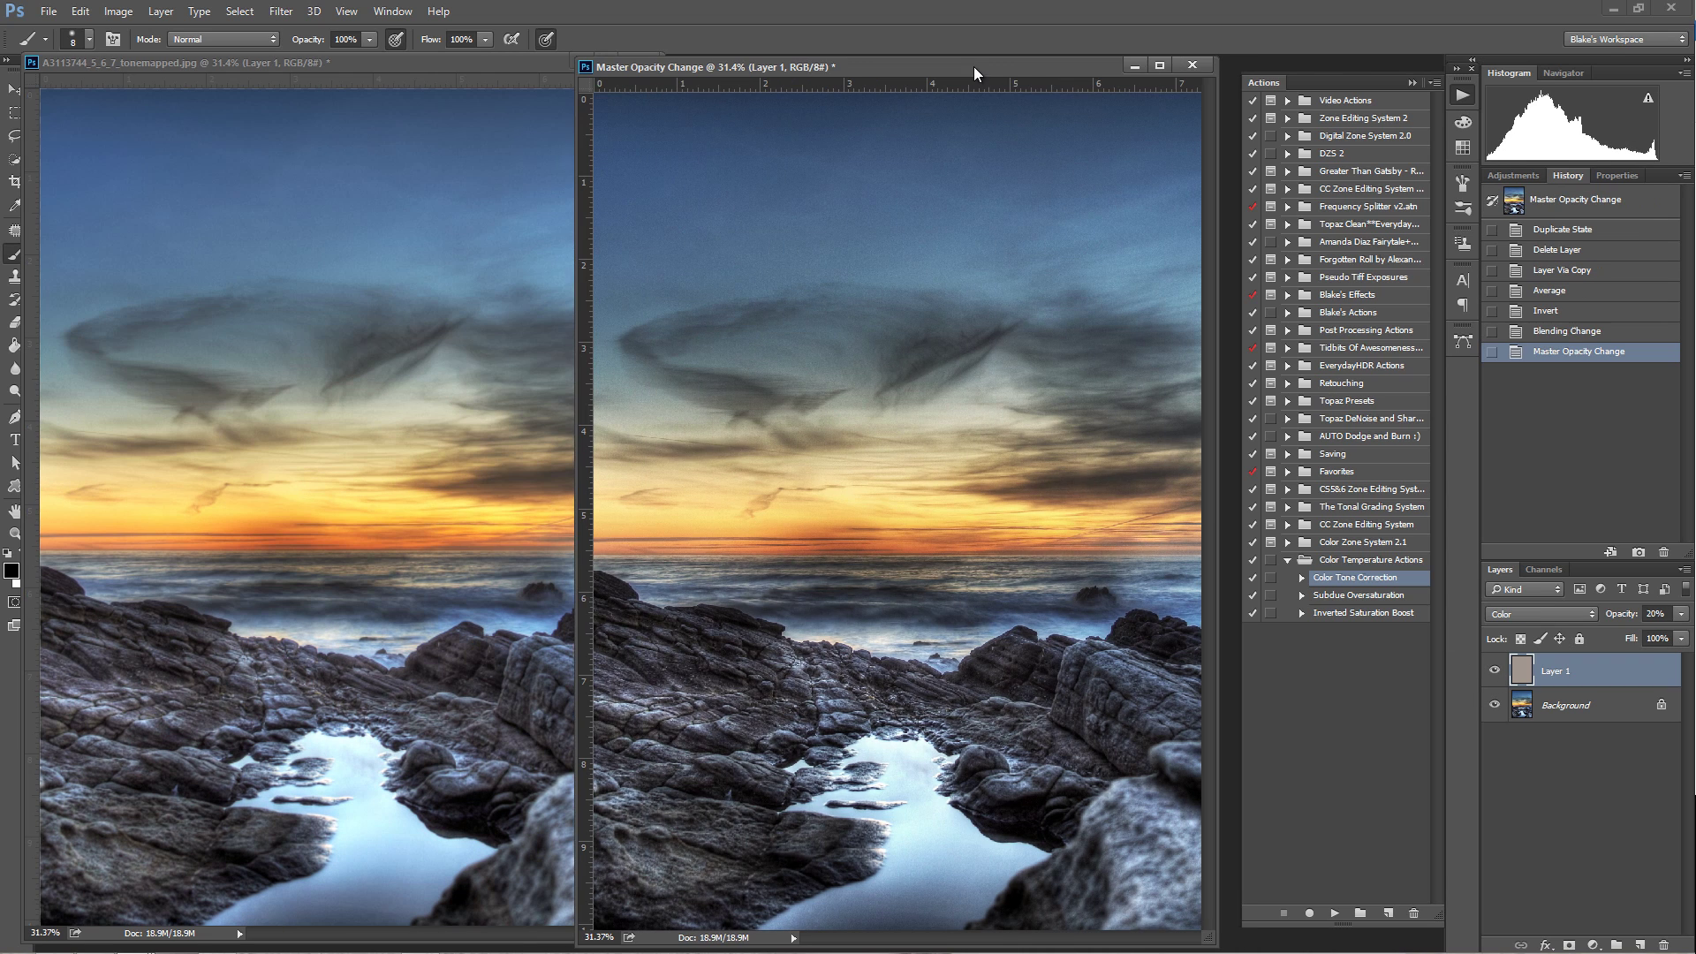
pyautogui.click(1494, 670)
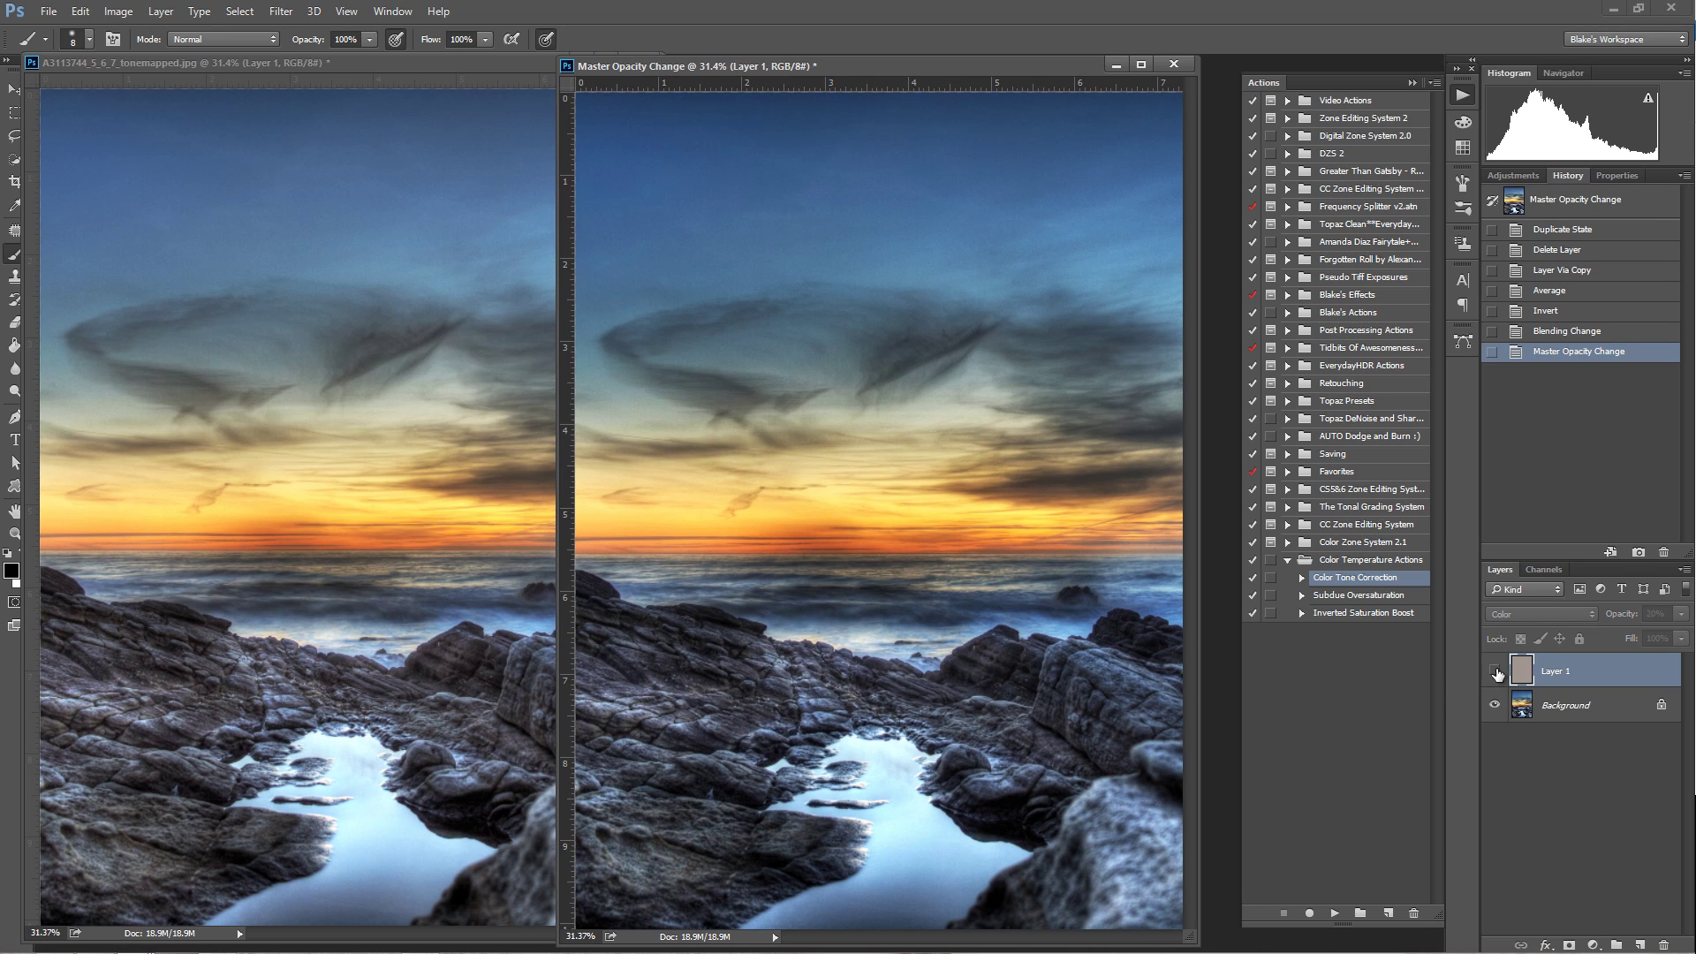
pyautogui.click(1494, 671)
pyautogui.click(1494, 670)
pyautogui.click(1495, 671)
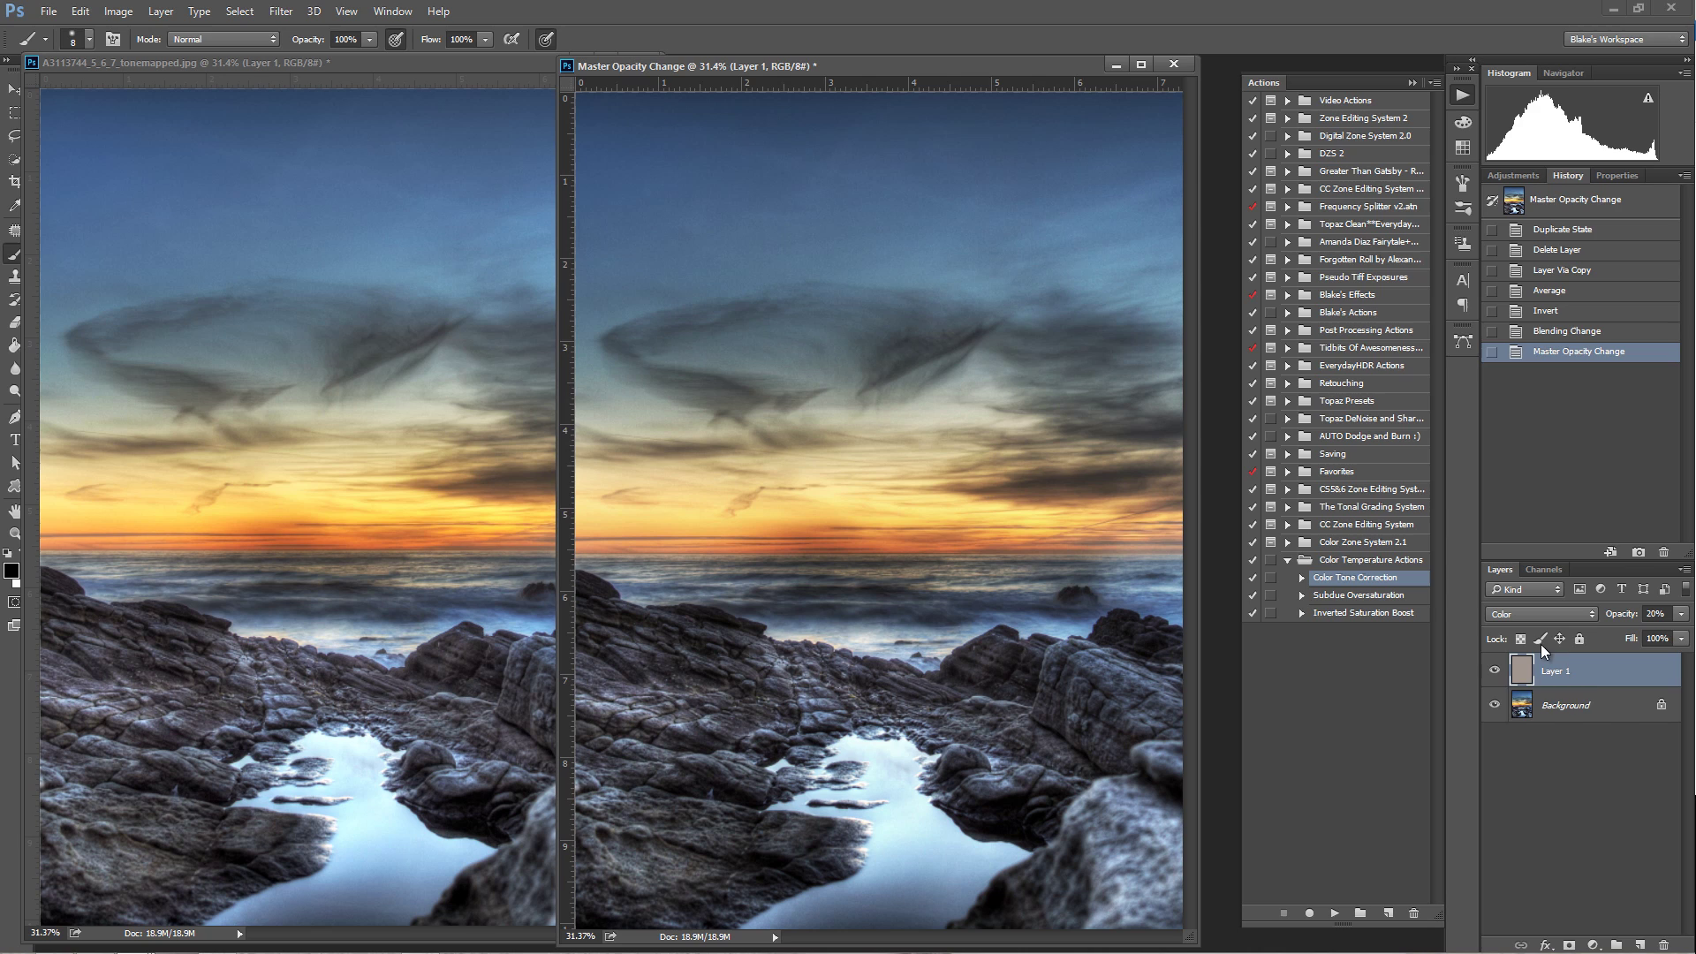
# Step: Lower Layer 1 to 10% opacity and toggle it to judge the fainter sepia tint
pyautogui.click(1681, 613)
pyautogui.moveTo(1636, 635); pyautogui.dragTo(1639, 632)
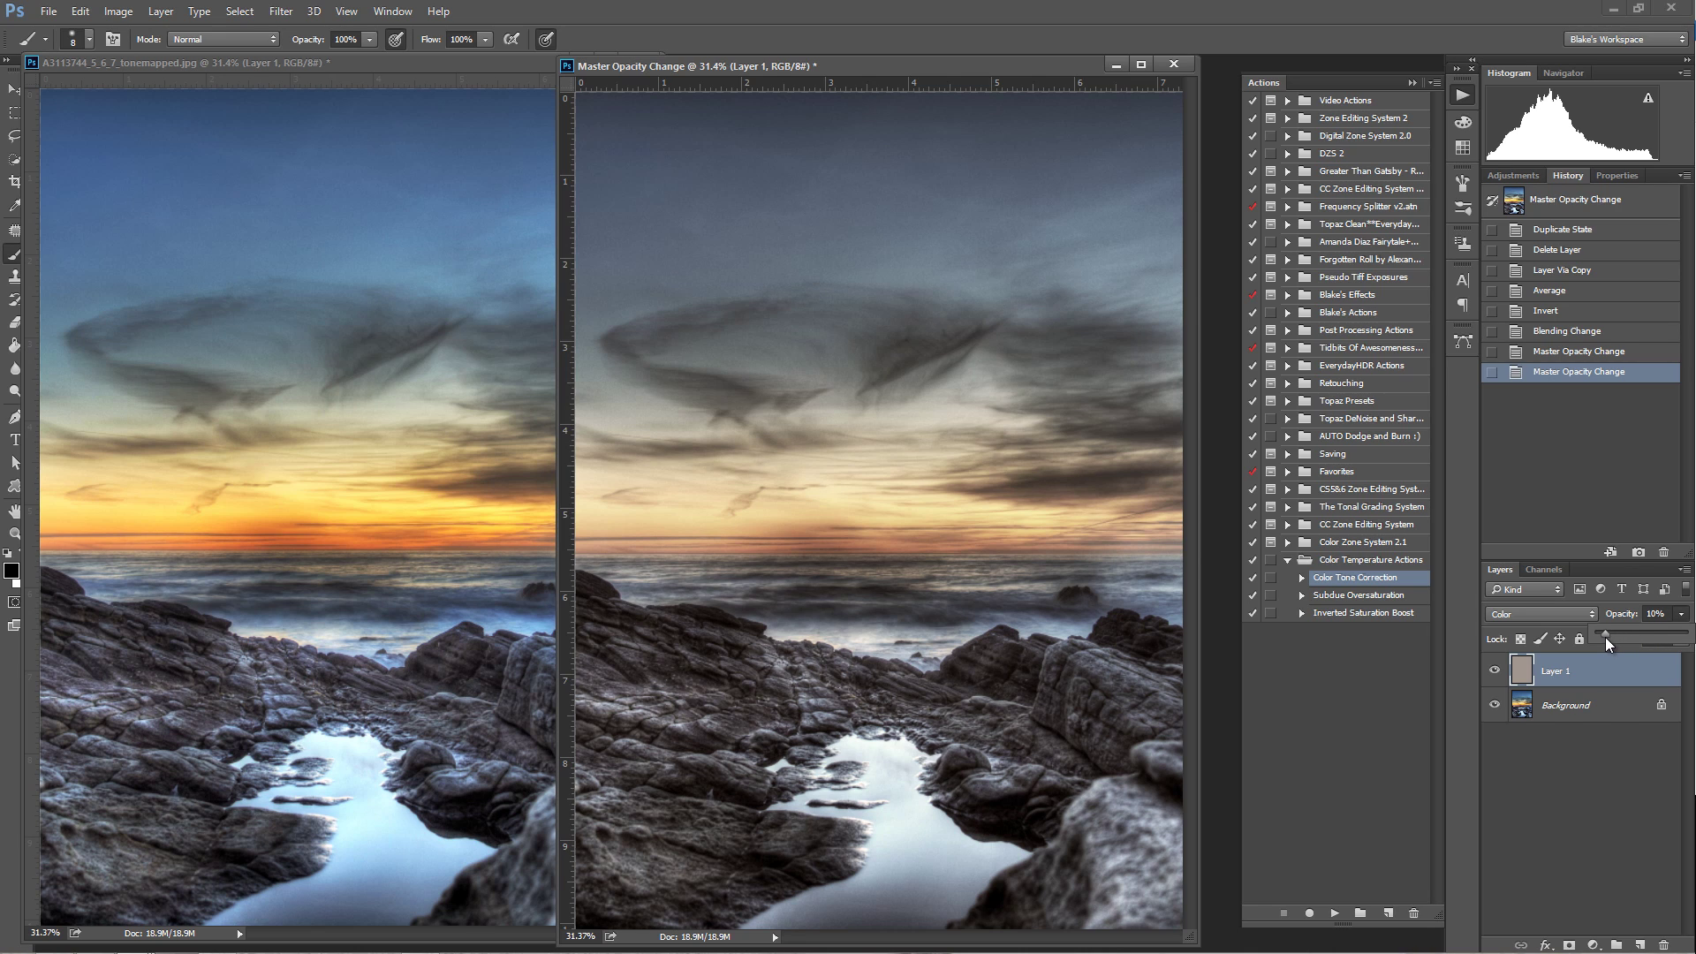
pyautogui.click(1494, 670)
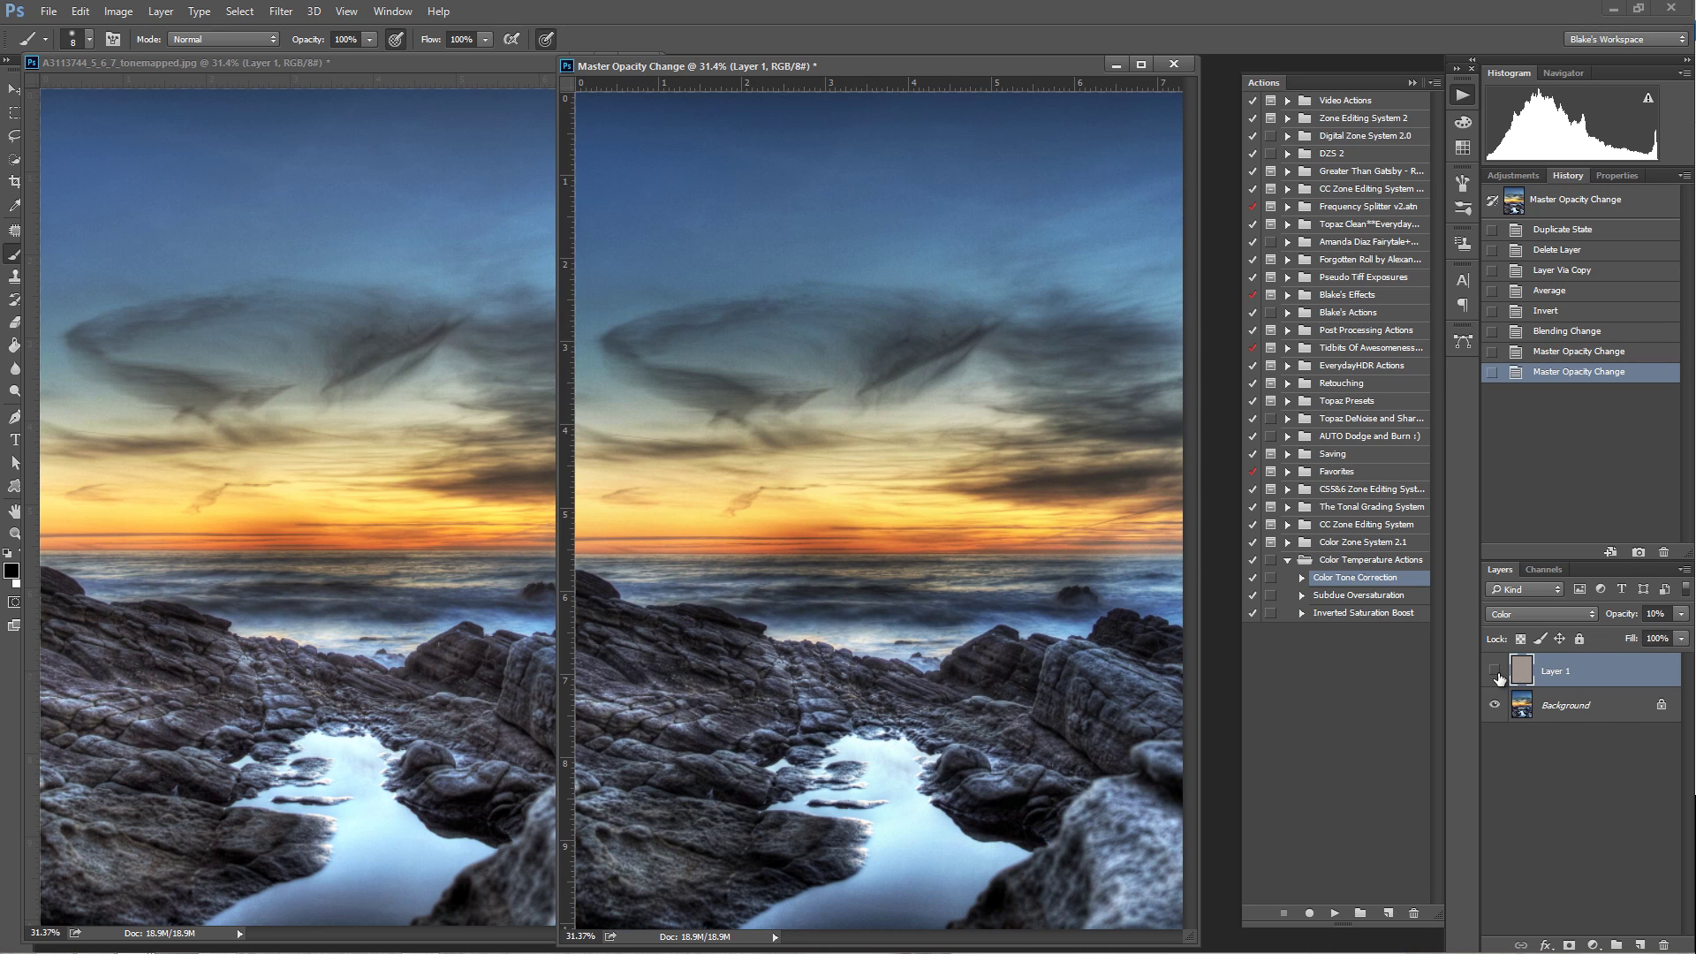
pyautogui.click(1494, 672)
pyautogui.click(1494, 671)
pyautogui.click(1495, 671)
pyautogui.click(1494, 672)
pyautogui.click(1494, 671)
pyautogui.moveTo(1036, 66); pyautogui.dragTo(1031, 66)
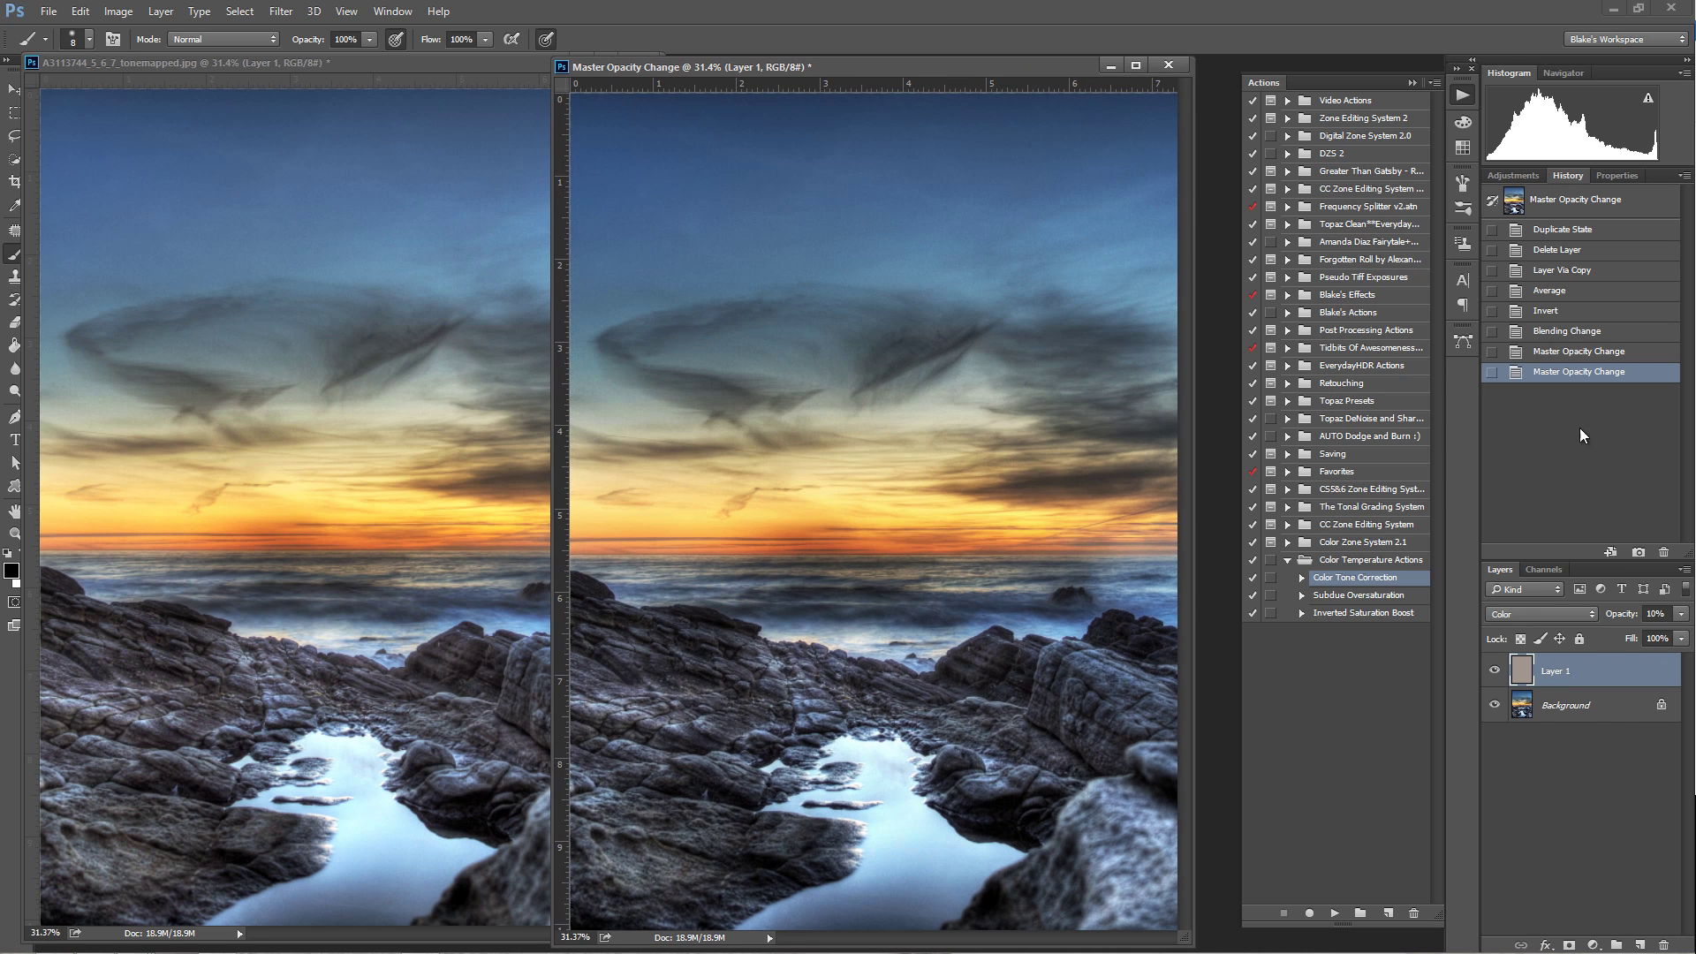
# Step: Keep only the Master Opacity Change document, centre its window, and delete Layer 1
pyautogui.click(1601, 546)
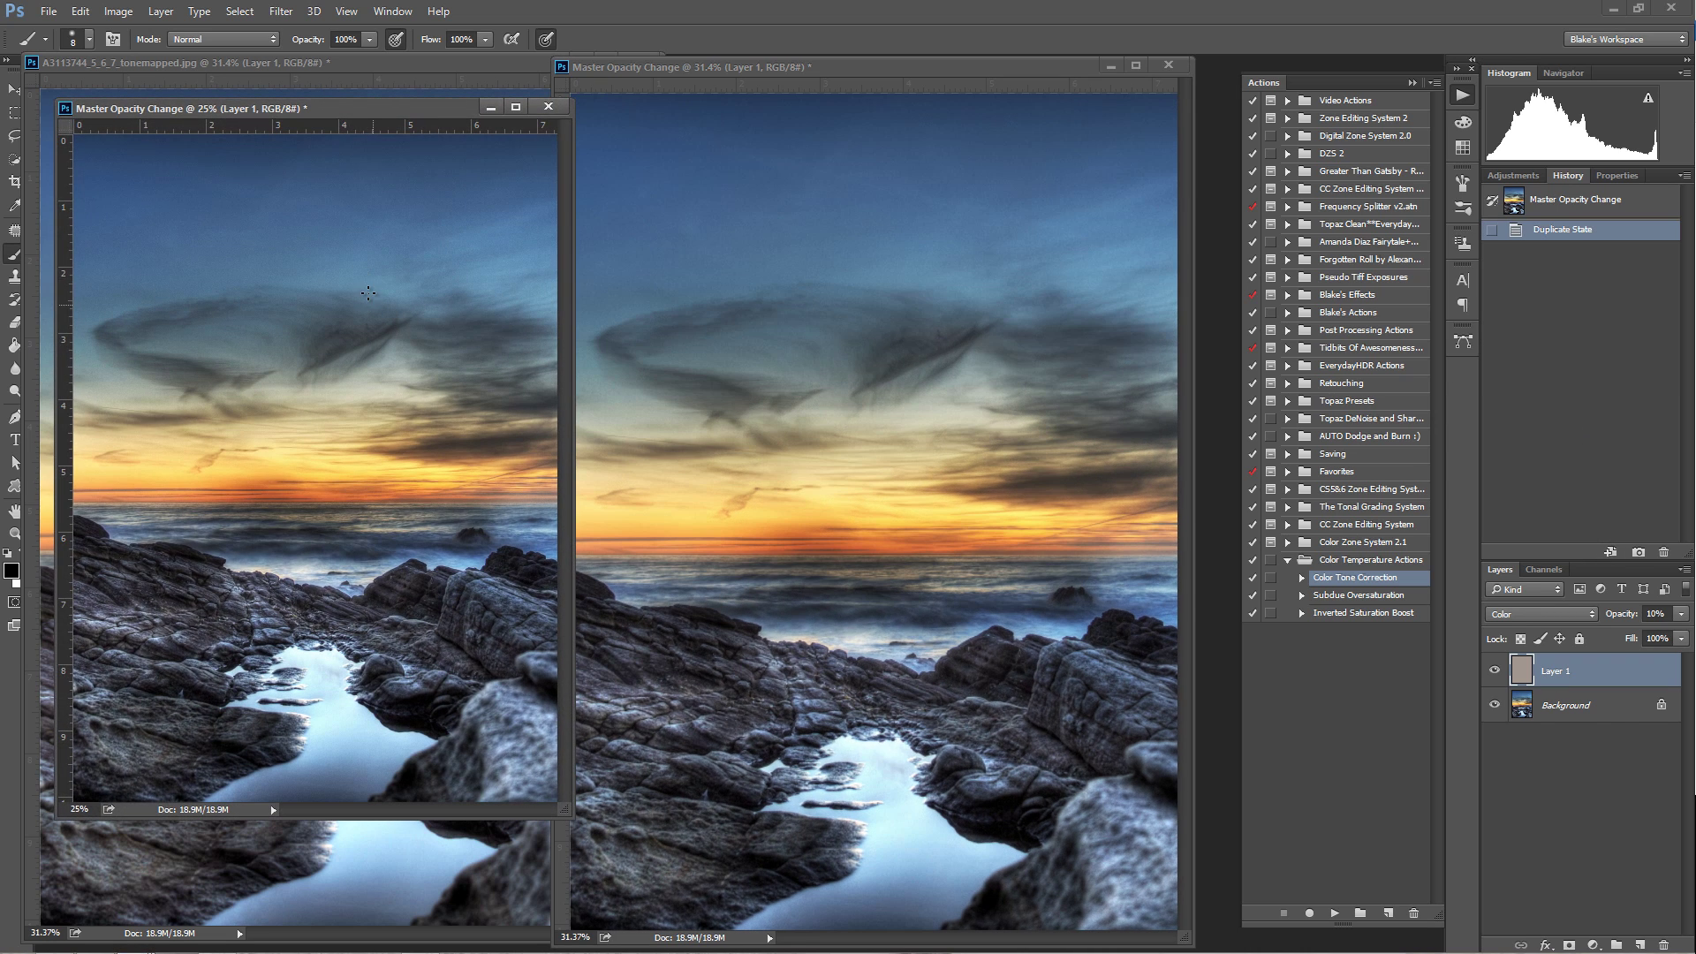
pyautogui.click(1095, 66)
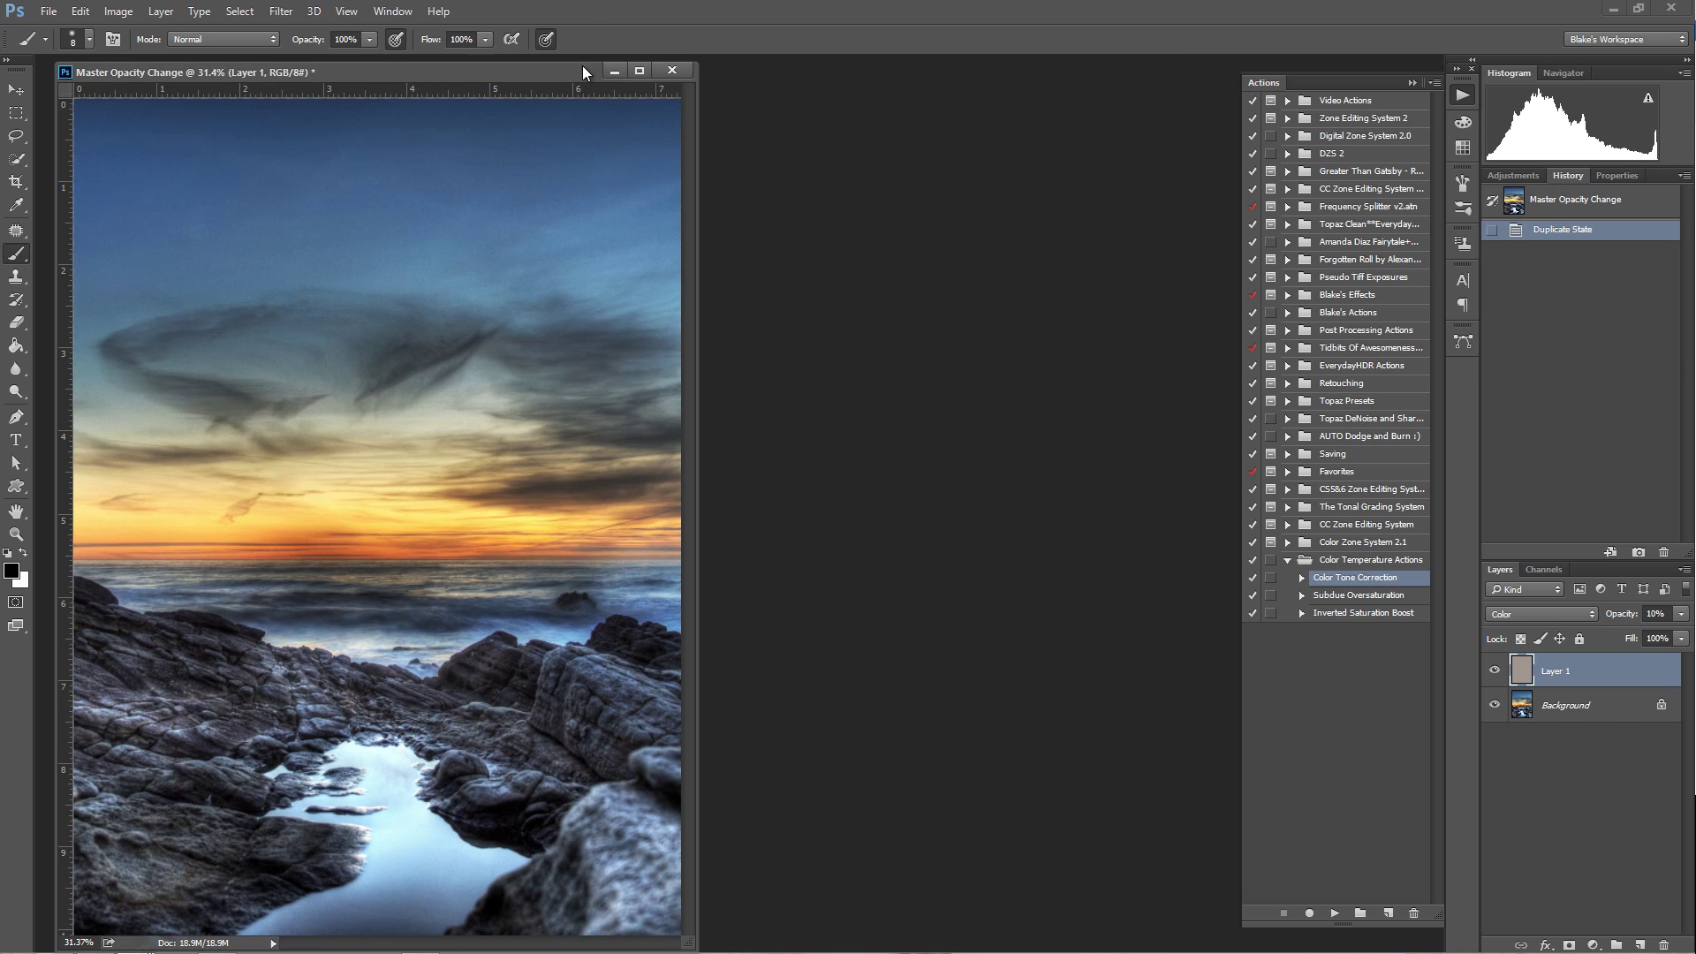
pyautogui.moveTo(581, 65); pyautogui.dragTo(892, 61)
pyautogui.press('Delete')
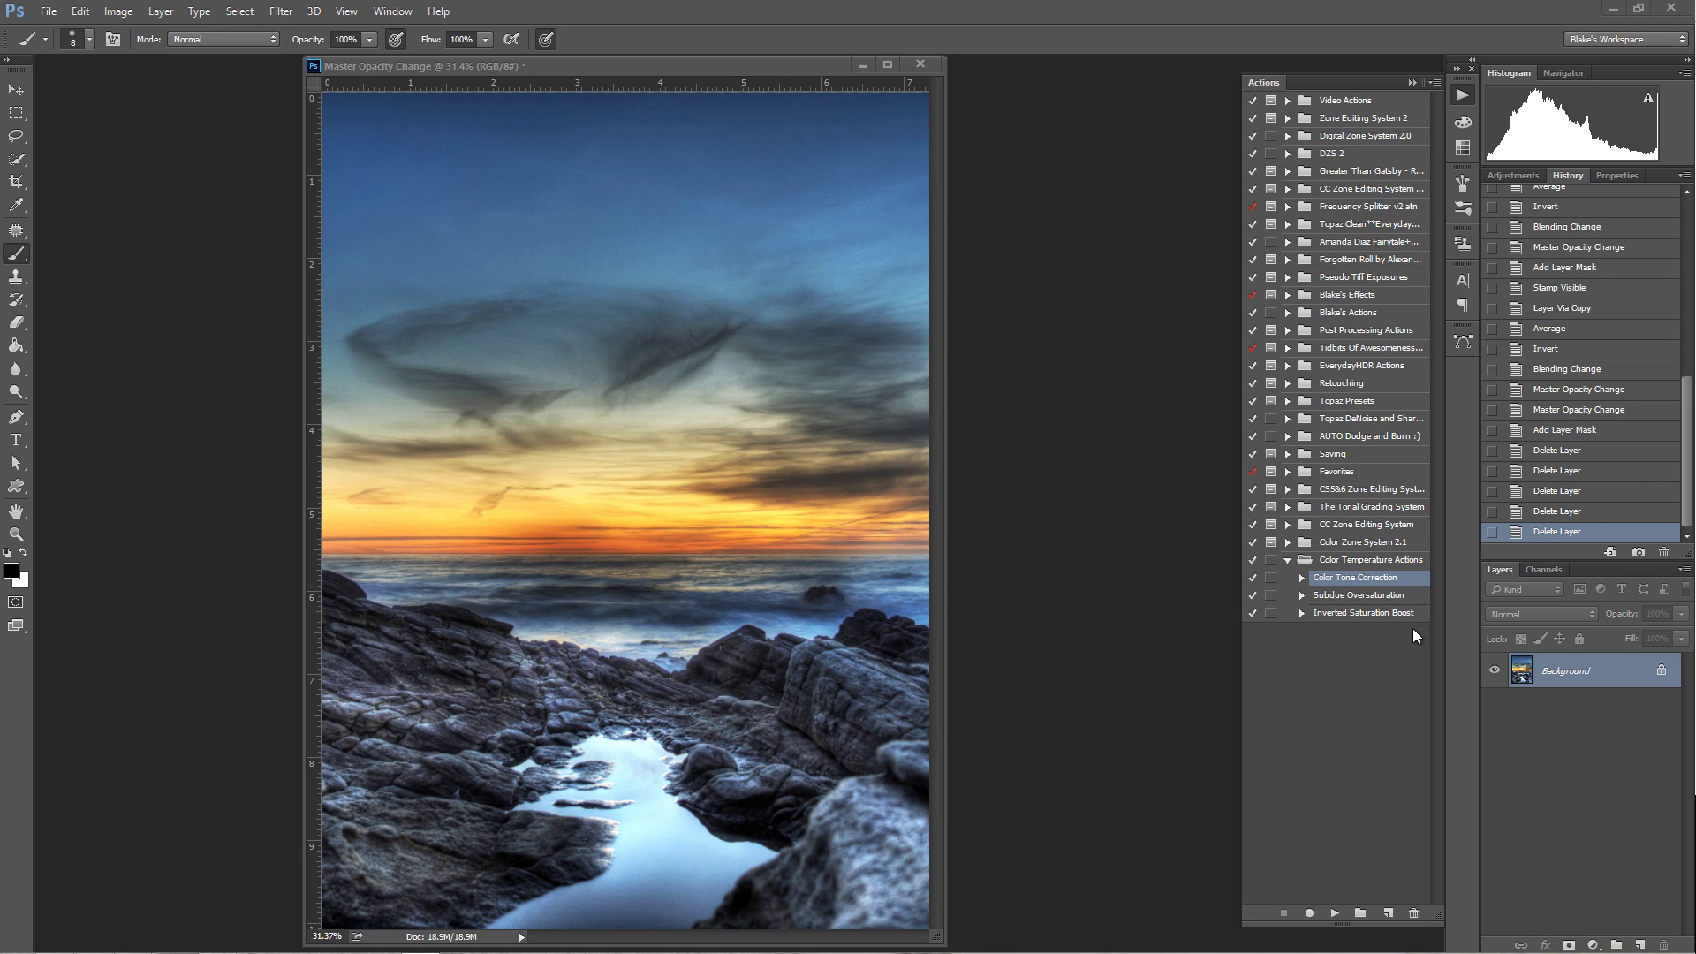
# Step: Duplicate the Background as Layer 1 and invert it into a colour negative
pyautogui.click(1571, 685)
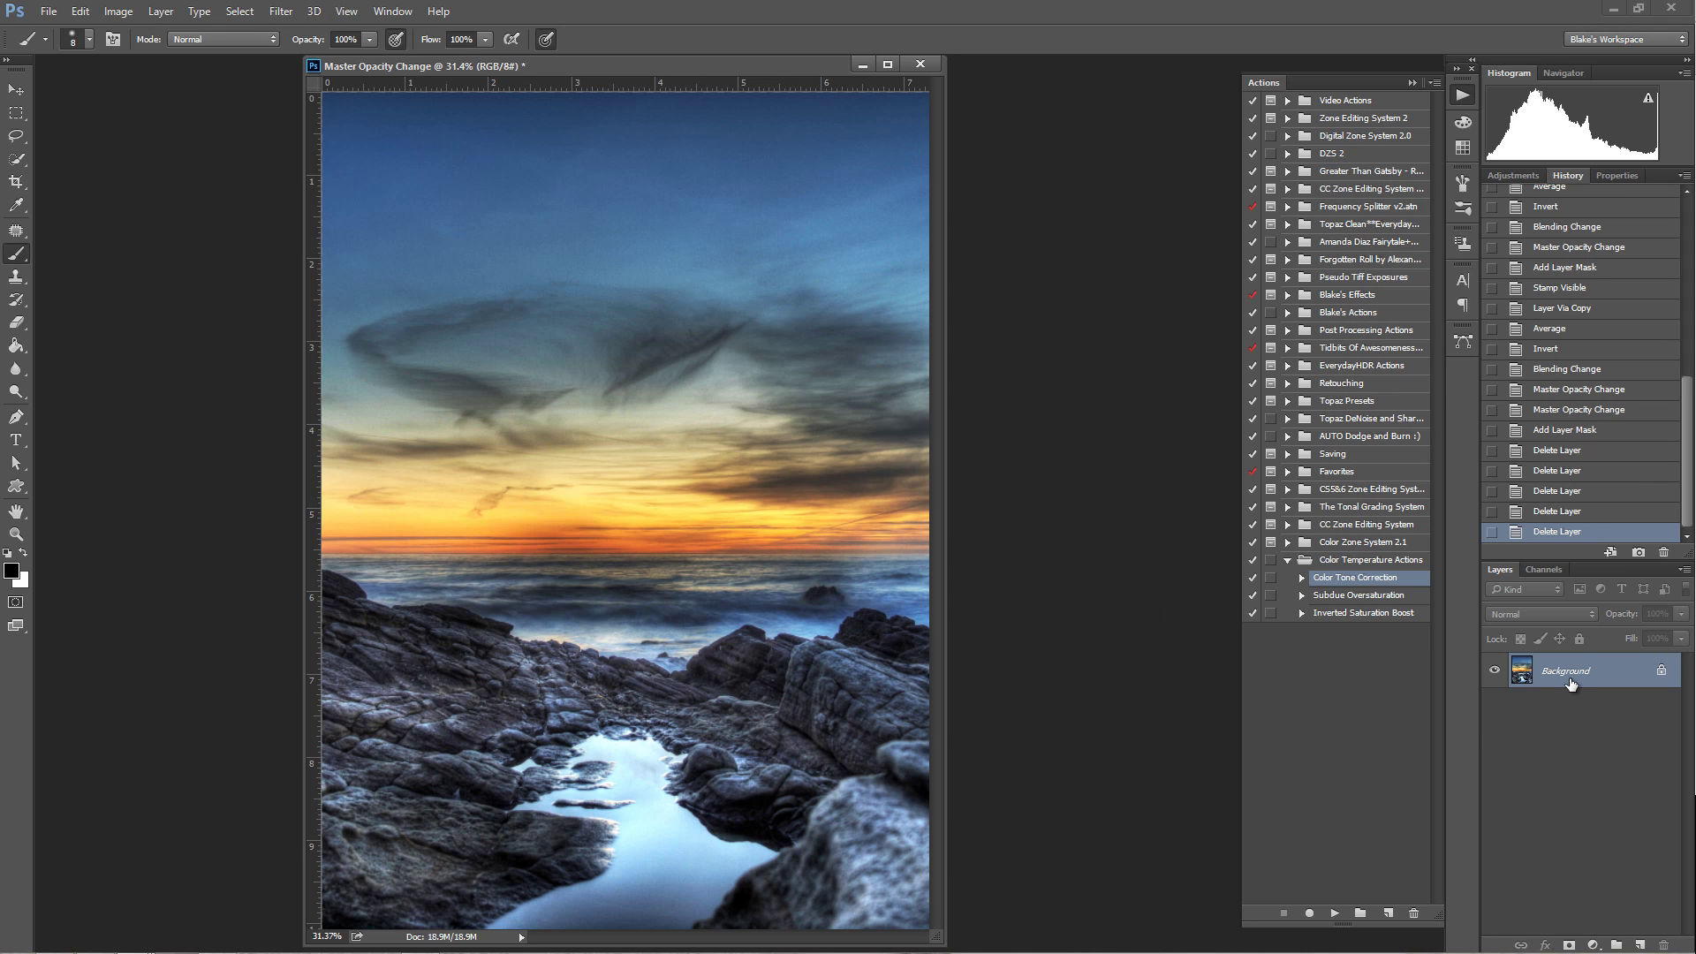
pyautogui.hotkey('ctrl', 'j')
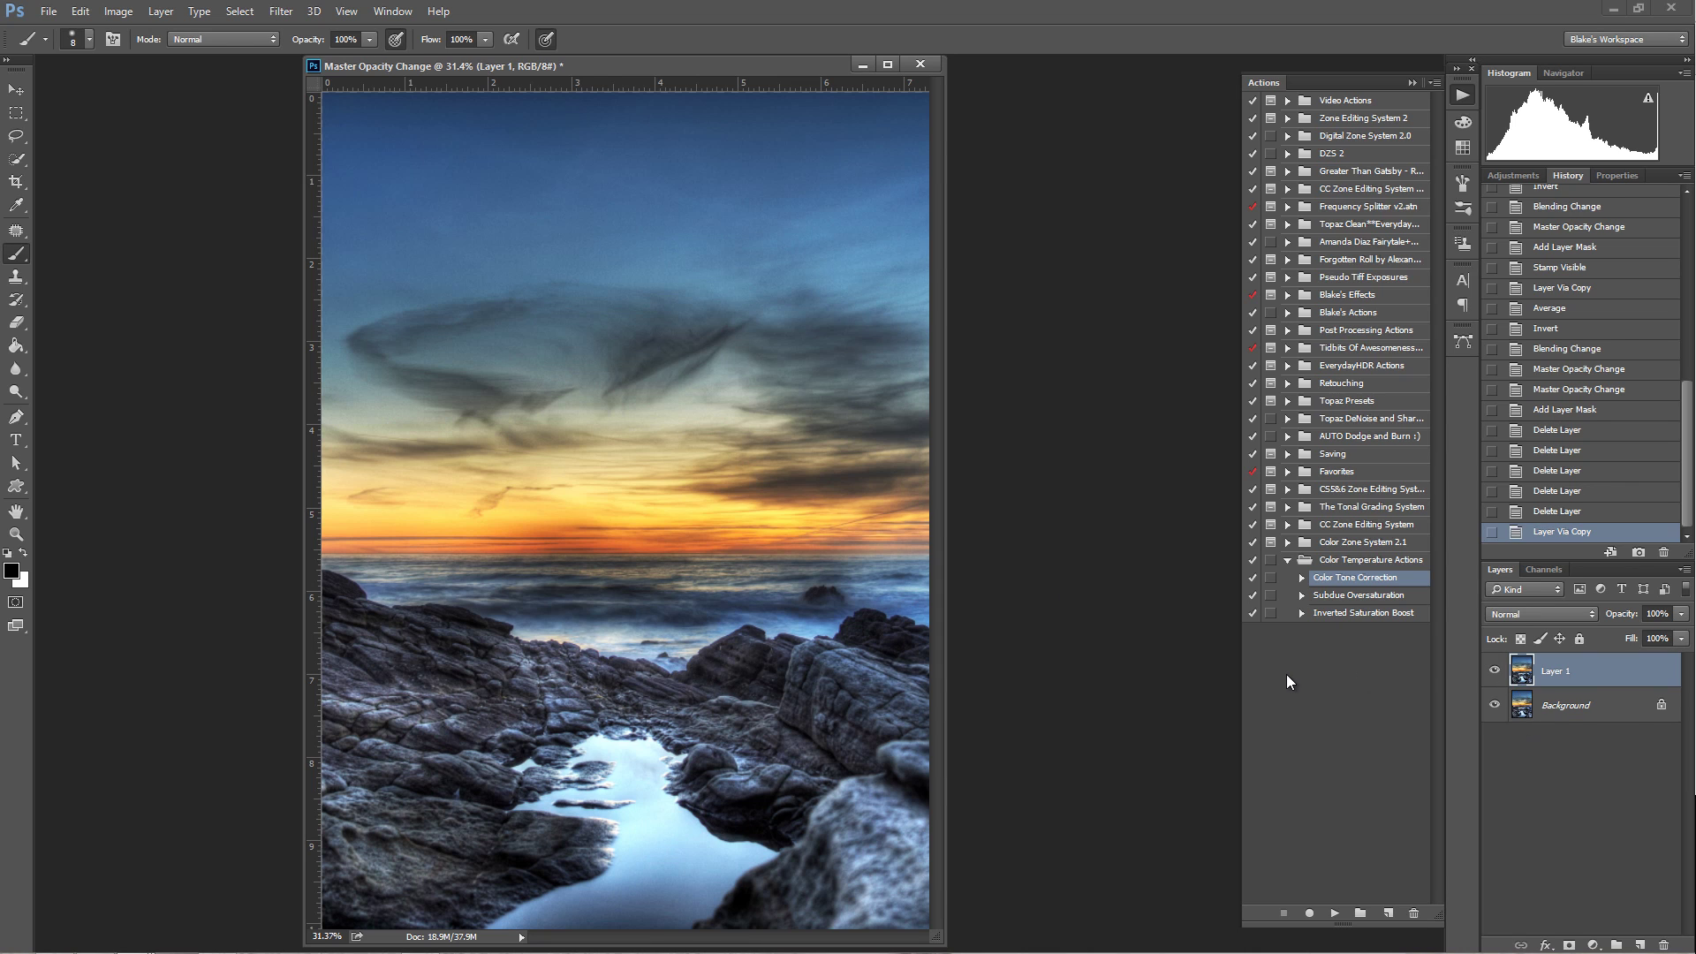
pyautogui.hotkey('ctrl', 'i')
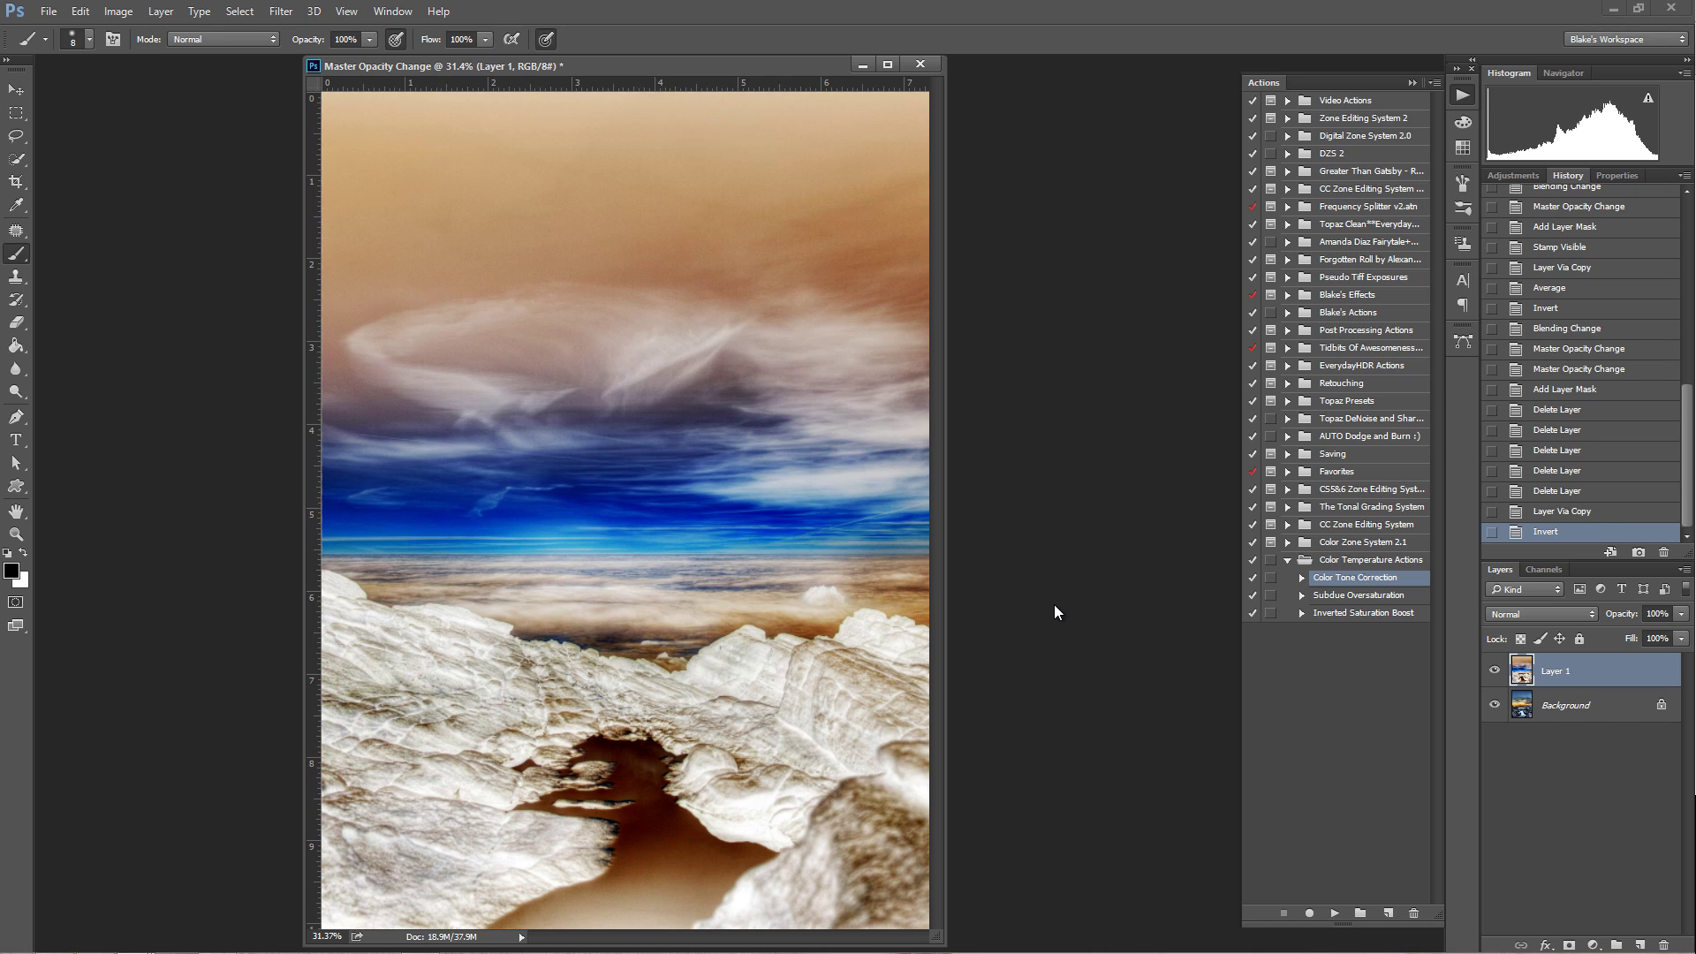
# Step: Set inverted Layer 1 to the Subtract blend mode at 25% opacity
pyautogui.click(1497, 618)
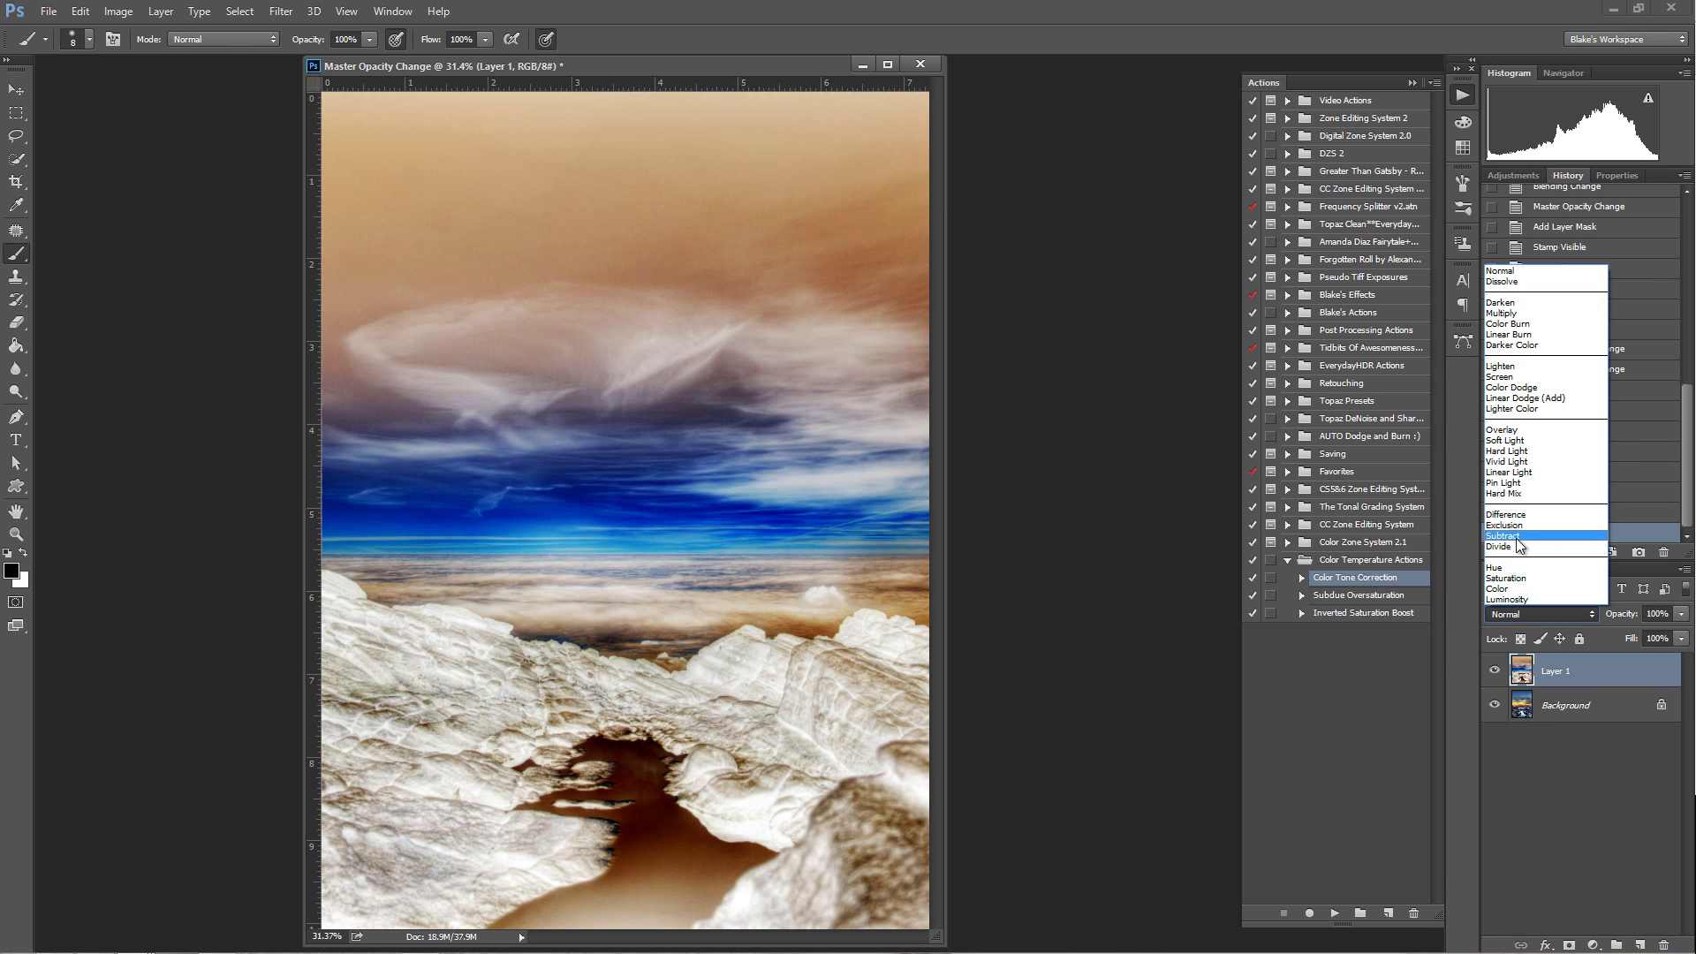
pyautogui.click(1519, 536)
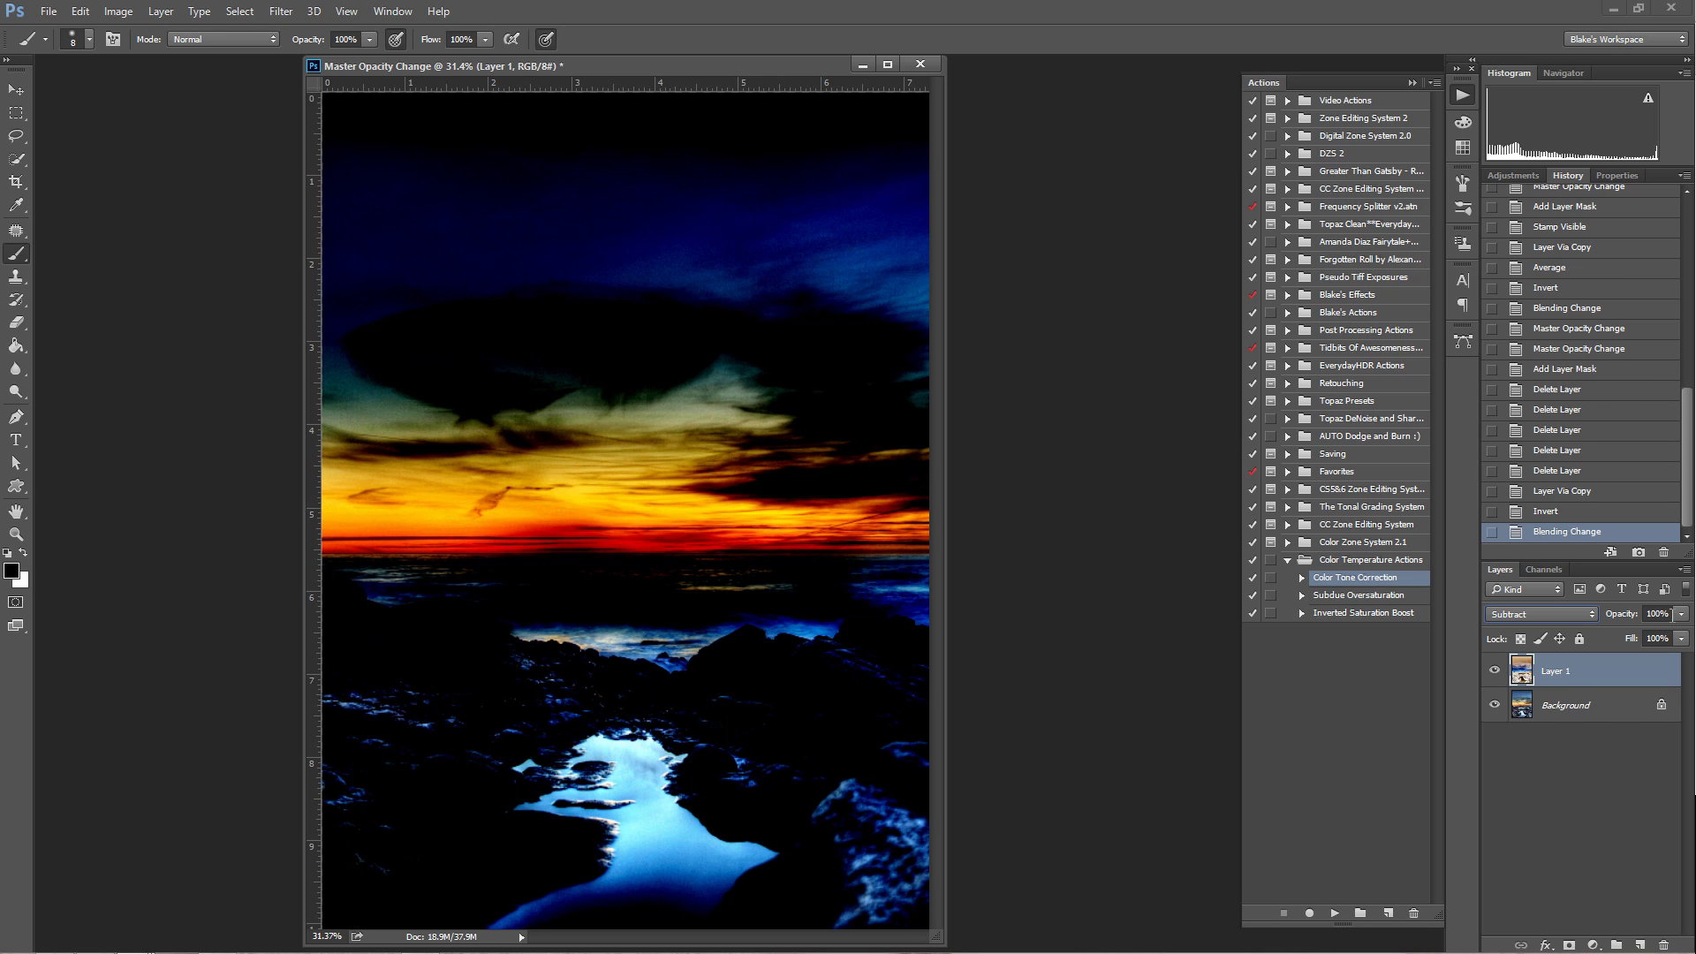
pyautogui.click(1675, 616)
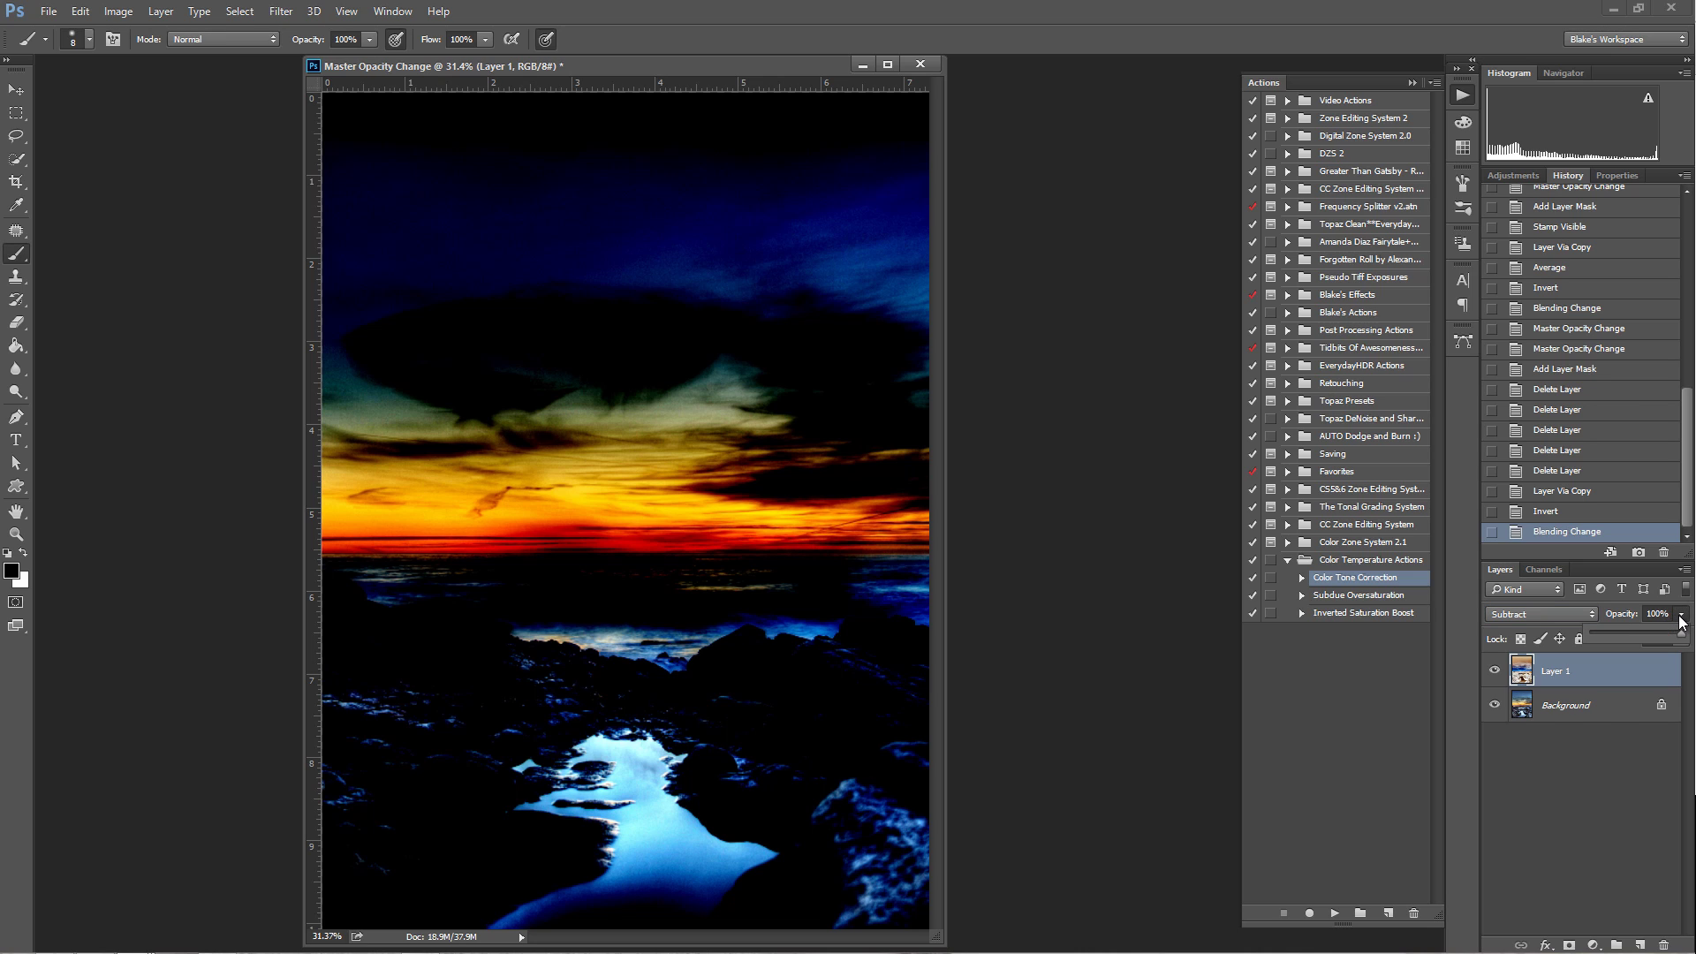
pyautogui.moveTo(1674, 644); pyautogui.dragTo(1608, 632)
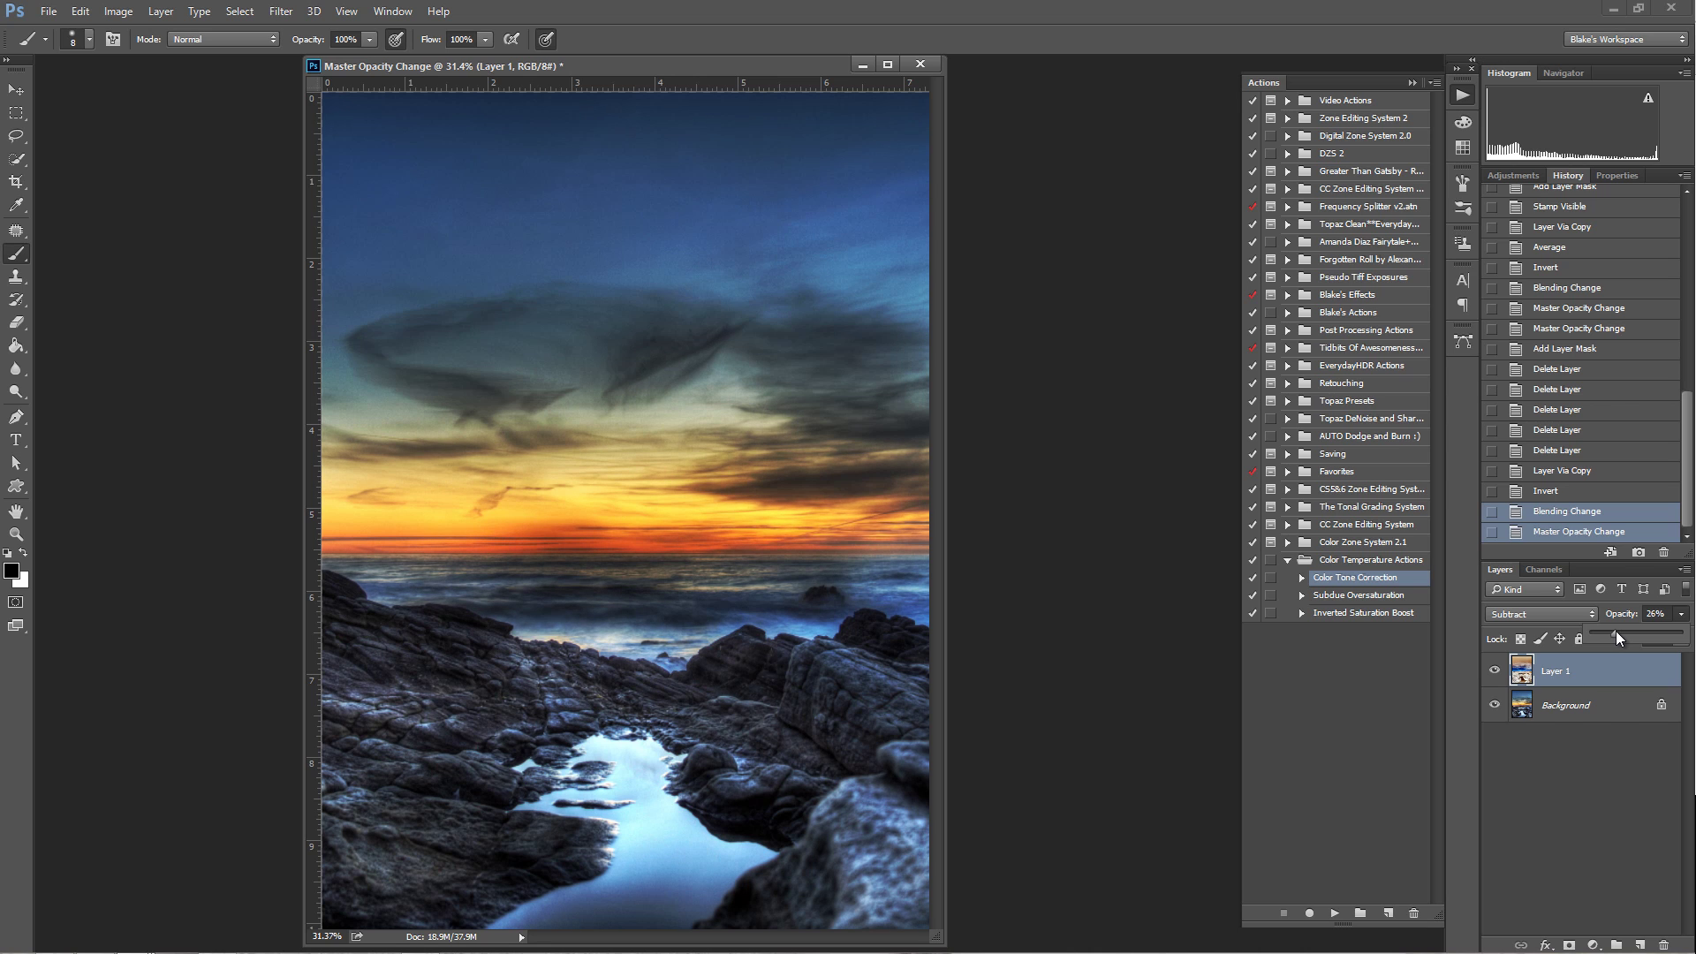
pyautogui.moveTo(1613, 636); pyautogui.dragTo(1609, 636)
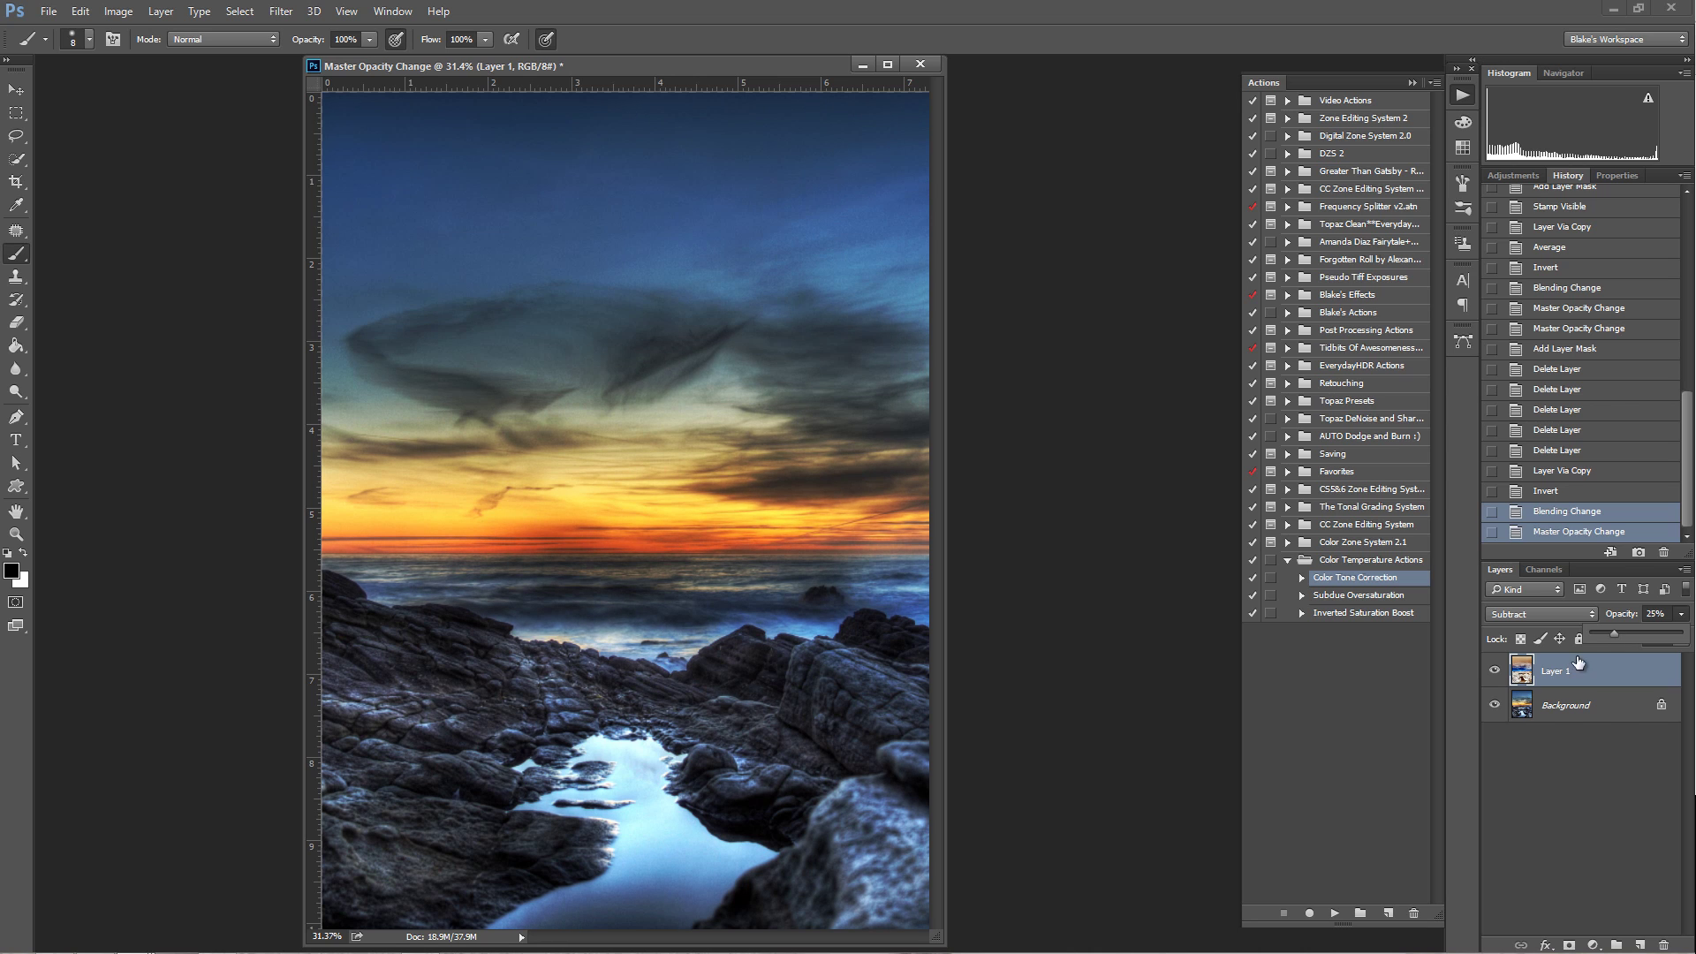
# Step: Toggle Layer 1's visibility several times to compare the seascape with and without it
pyautogui.click(1494, 673)
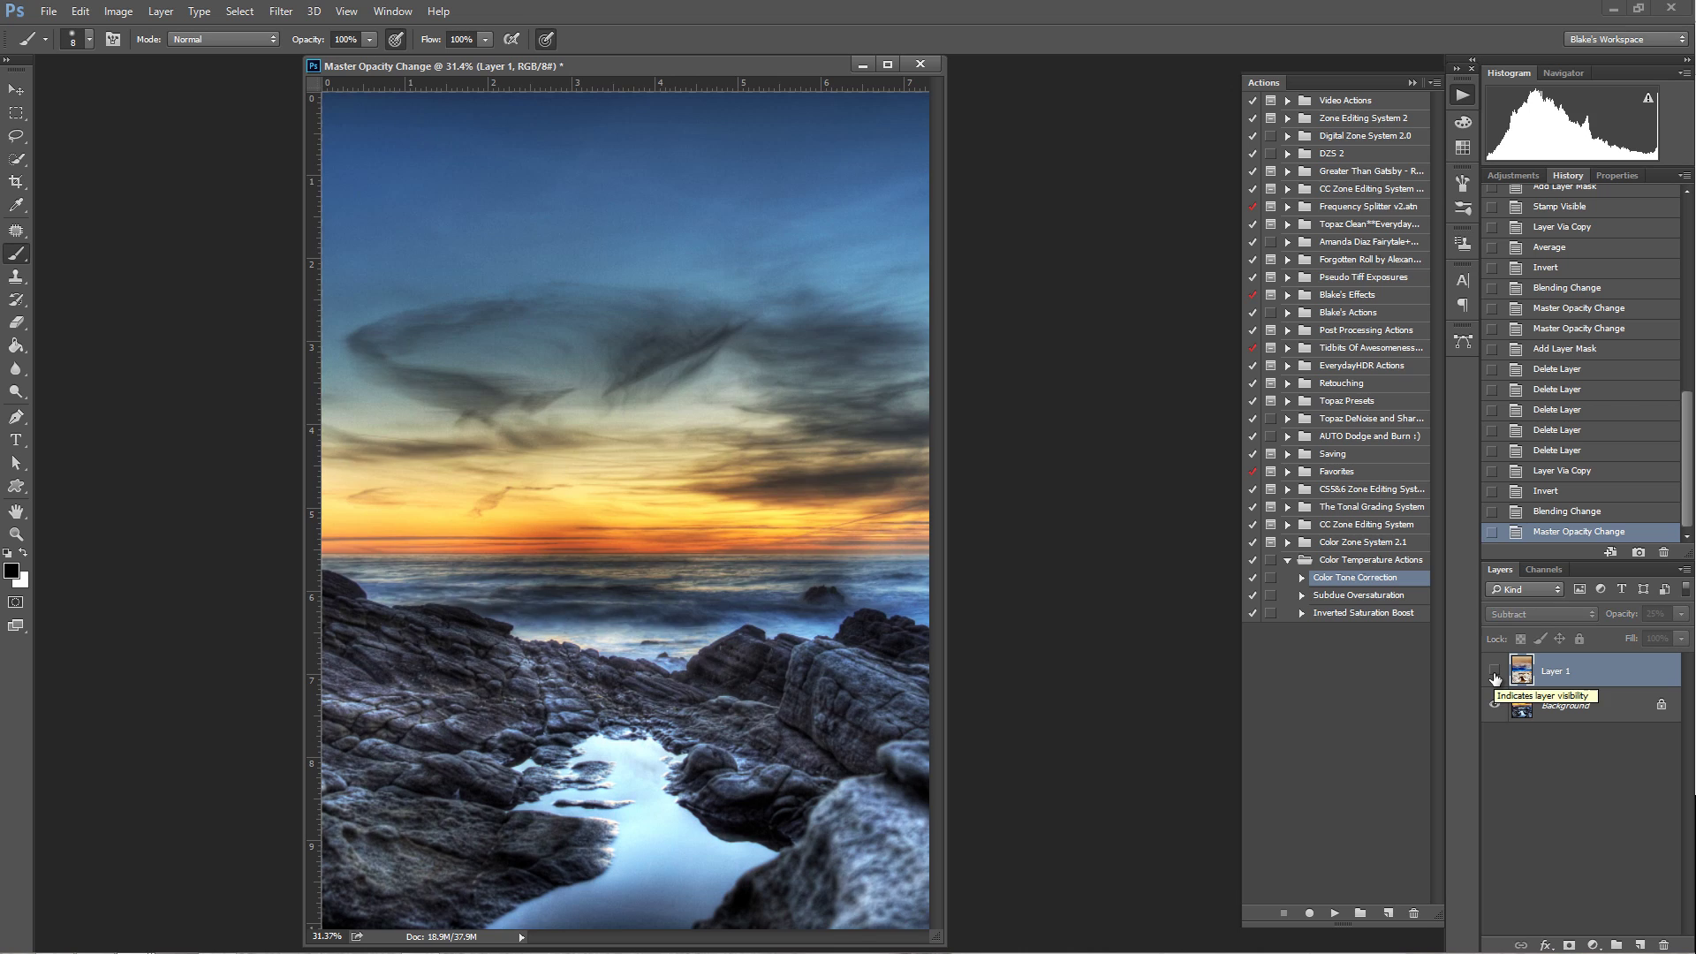
pyautogui.click(1494, 671)
pyautogui.click(1494, 671)
pyautogui.click(1494, 672)
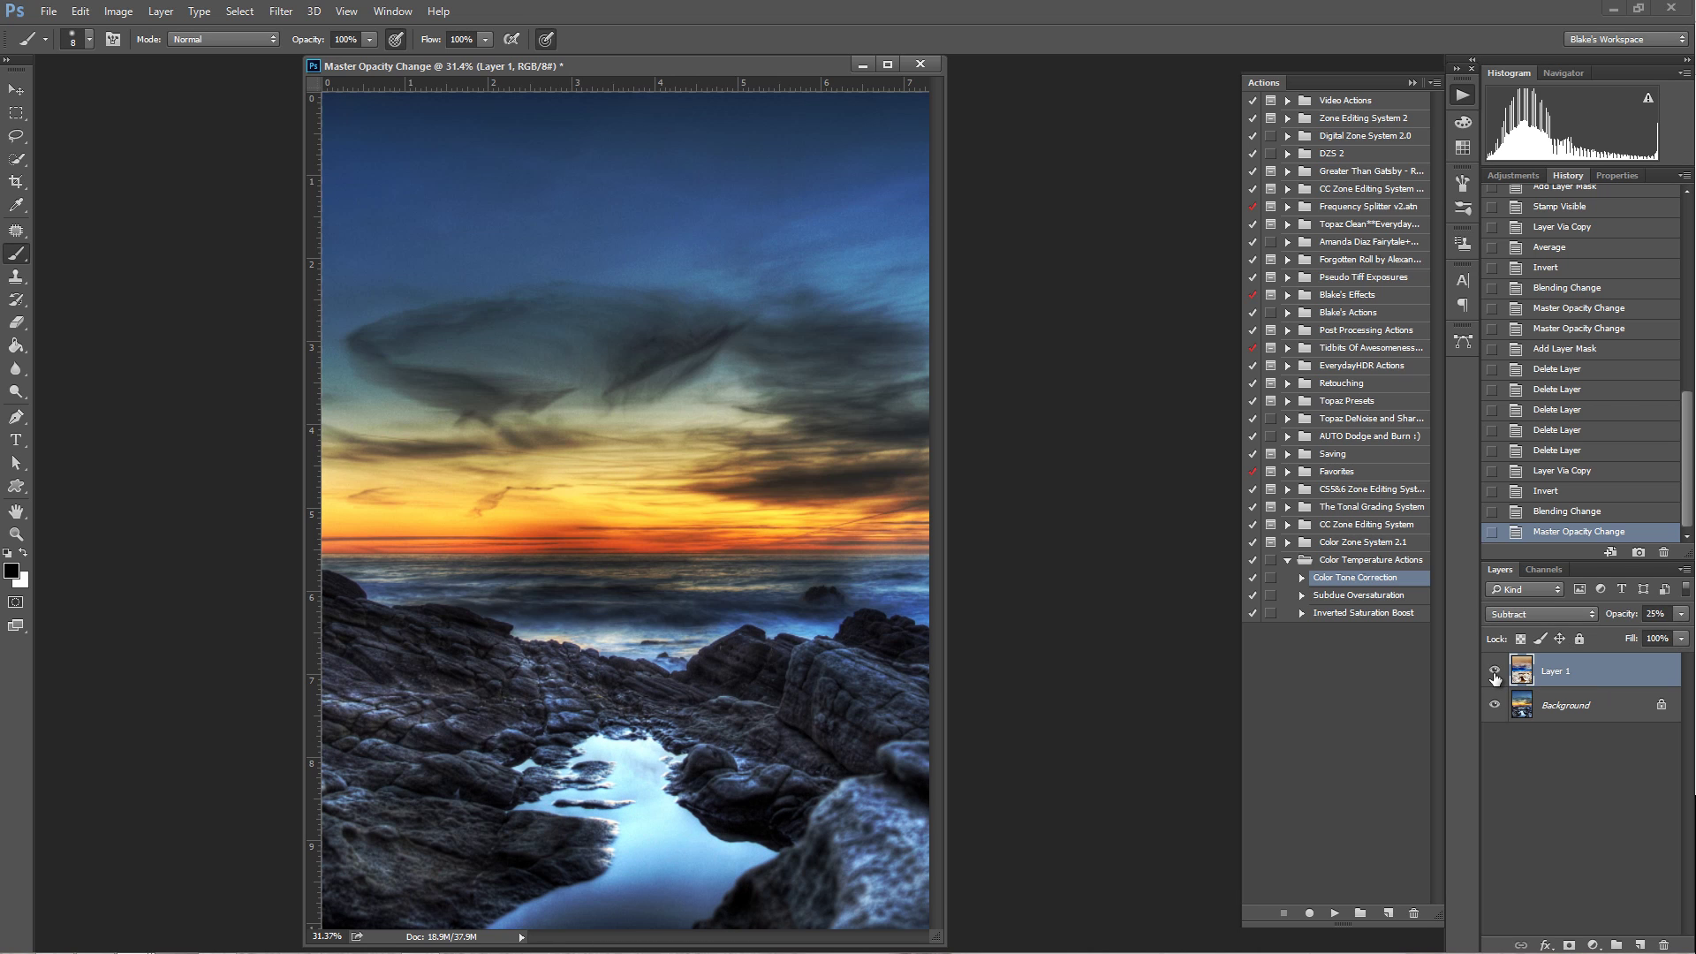
pyautogui.click(1494, 671)
pyautogui.click(1495, 671)
pyautogui.click(1494, 673)
pyautogui.click(1570, 943)
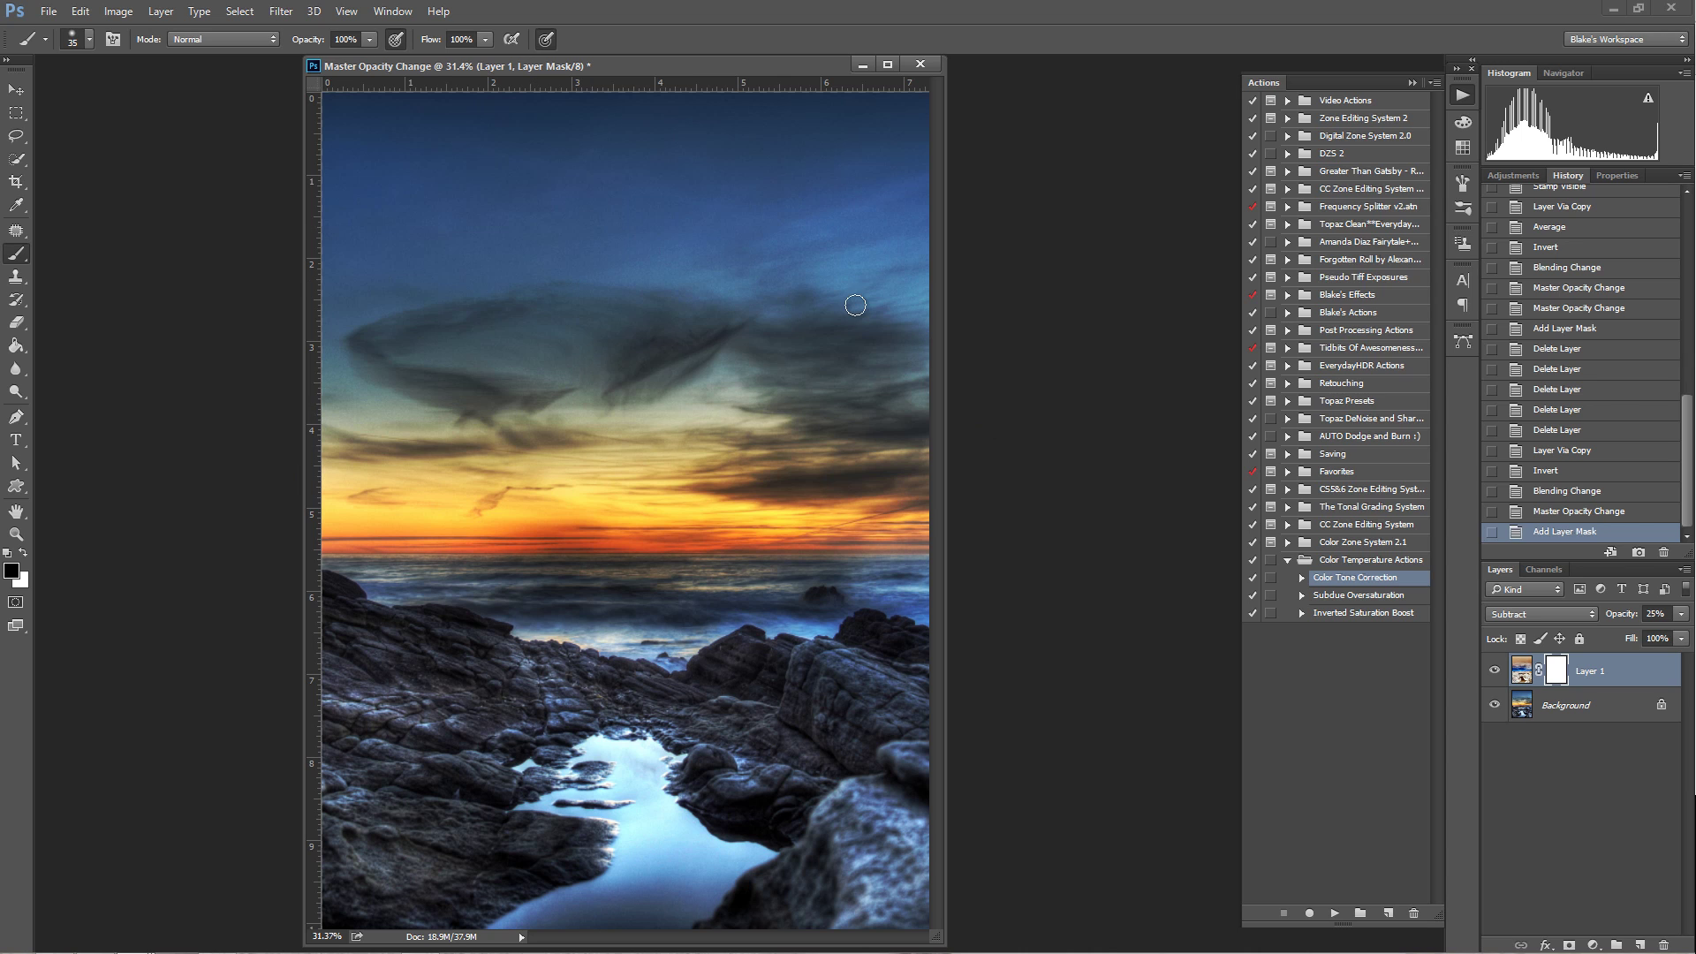
pyautogui.press(']')
pyautogui.press(']')
pyautogui.press(']')
pyautogui.press(']')
pyautogui.press(']')
pyautogui.press(']')
pyautogui.press(']')
pyautogui.press(']')
pyautogui.press(']')
pyautogui.press(']')
pyautogui.press(']')
pyautogui.press(']')
pyautogui.press(']')
pyautogui.press(']')
pyautogui.press(']')
pyautogui.press(']')
pyautogui.press(']')
pyautogui.press(']')
pyautogui.press(']')
pyautogui.press(']')
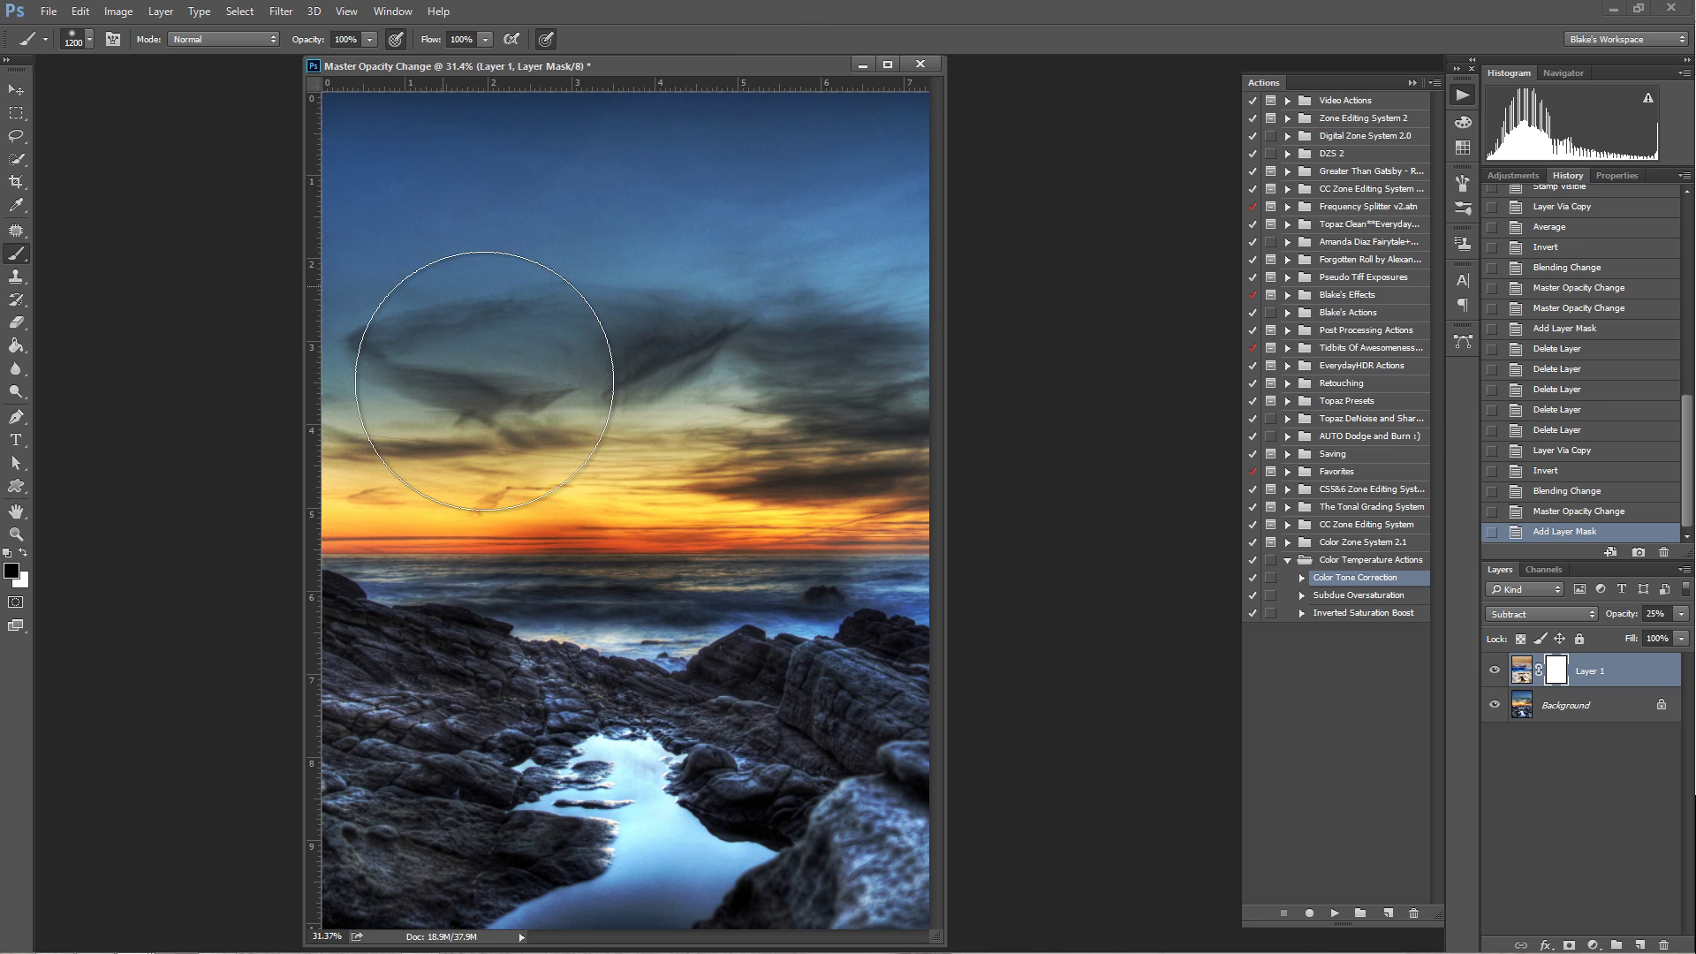
pyautogui.moveTo(480, 352); pyautogui.dragTo(636, 586)
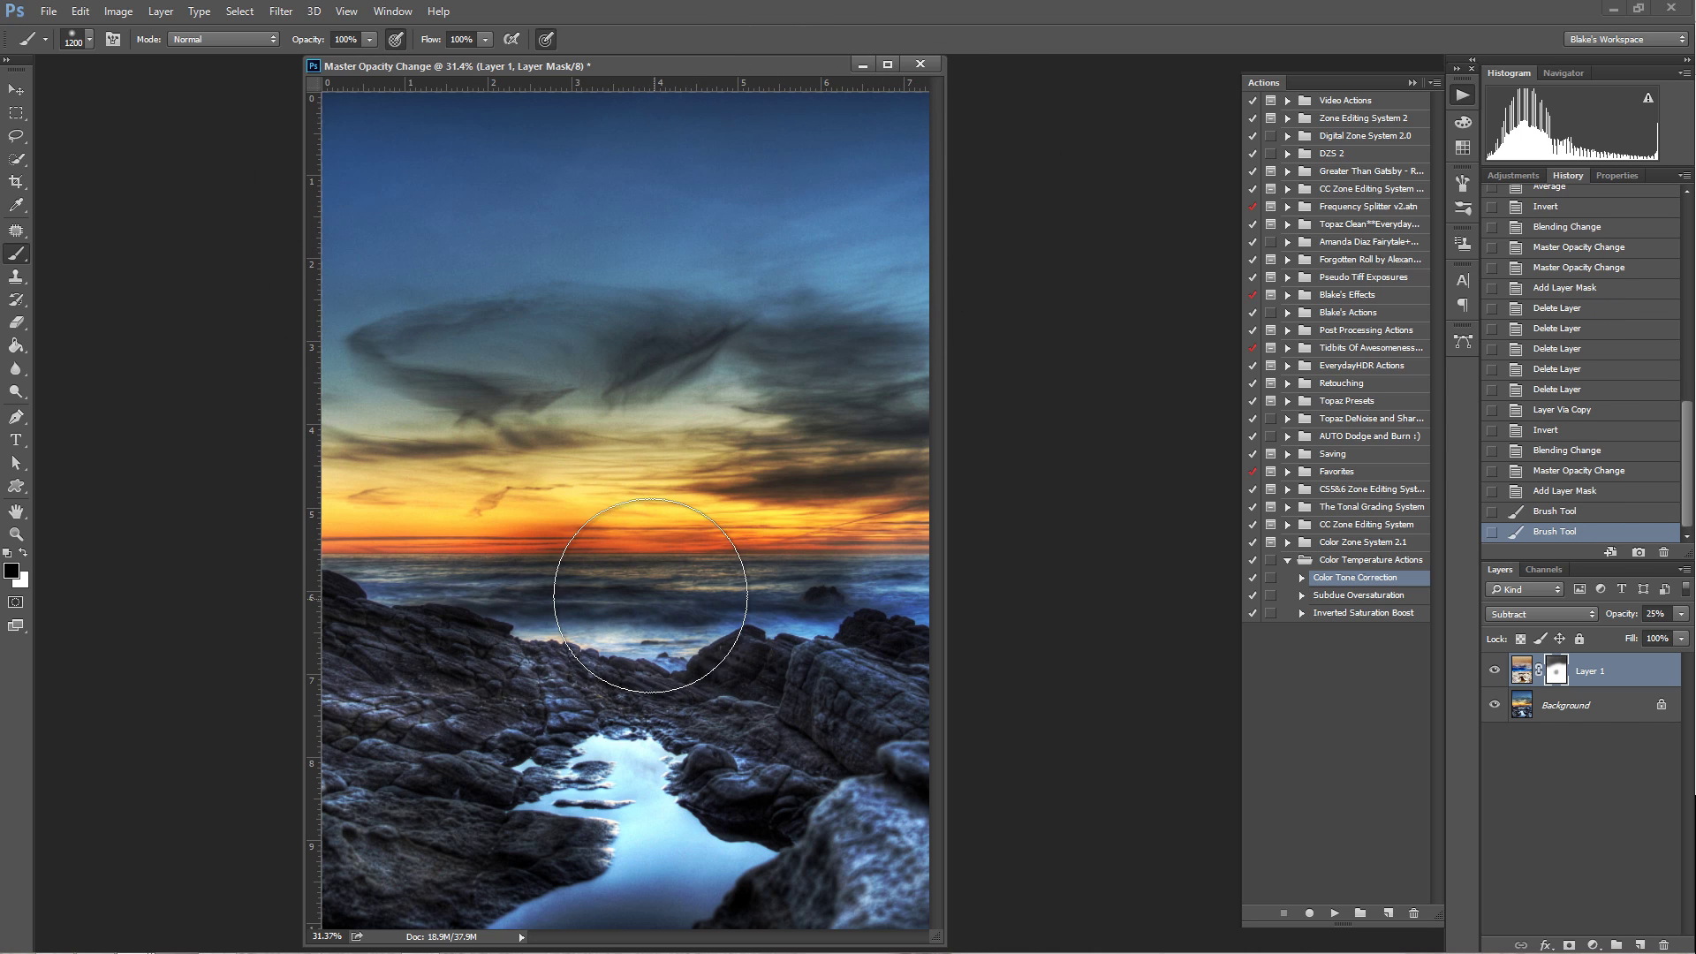
pyautogui.press('[')
pyautogui.press('[')
pyautogui.press('[')
pyautogui.press('[')
pyautogui.moveTo(747, 574)
pyautogui.mouseDown()
pyautogui.moveTo(821, 571)
pyautogui.moveTo(734, 609)
pyautogui.moveTo(840, 662)
pyautogui.mouseUp()
pyautogui.moveTo(749, 830)
pyautogui.mouseDown()
pyautogui.moveTo(498, 808)
pyautogui.moveTo(429, 696)
pyautogui.moveTo(650, 721)
pyautogui.moveTo(730, 676)
pyautogui.mouseUp()
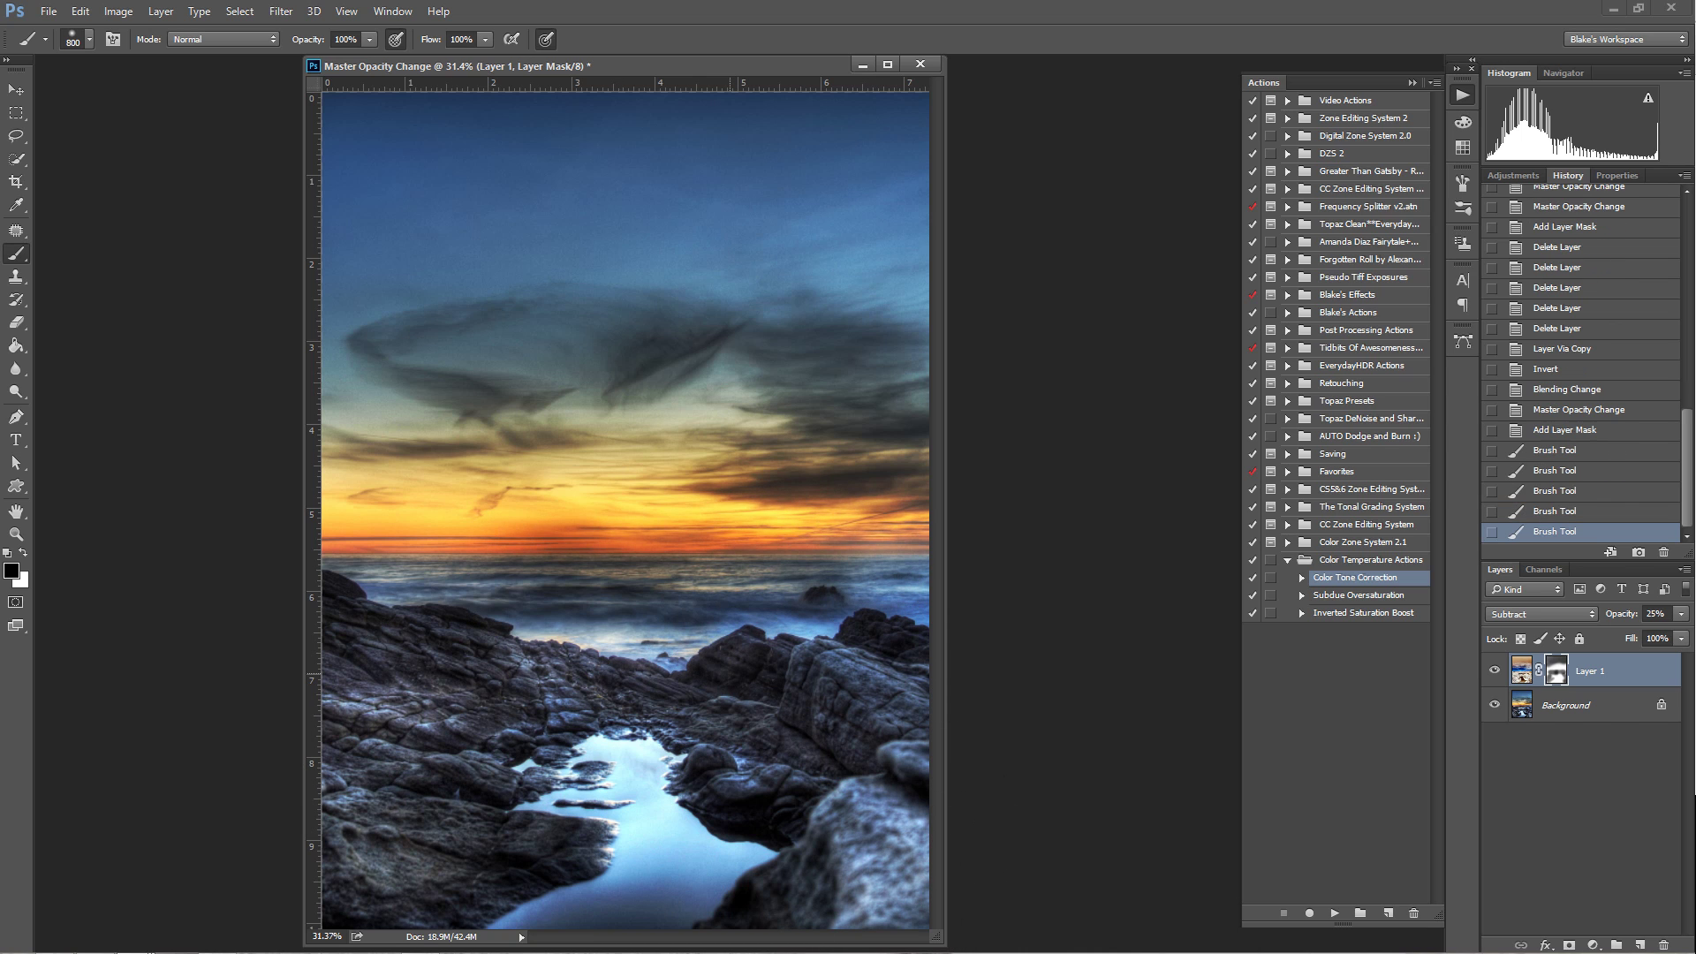
pyautogui.click(1494, 669)
pyautogui.click(1495, 669)
pyautogui.click(1495, 669)
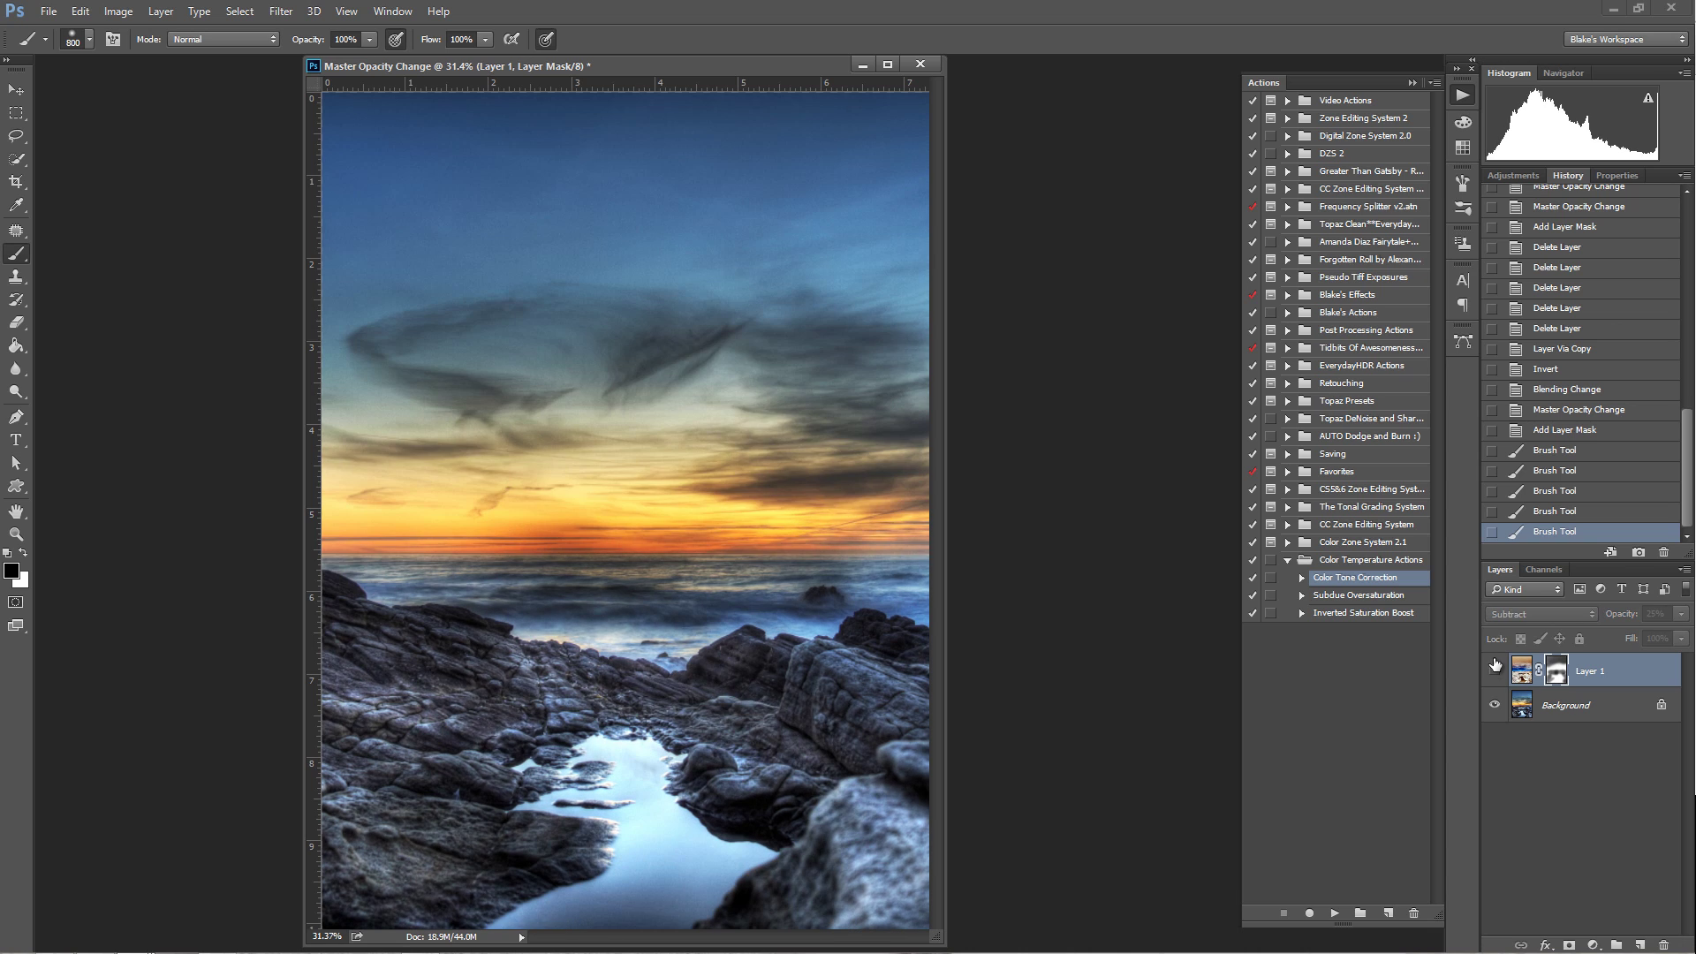
pyautogui.click(1495, 669)
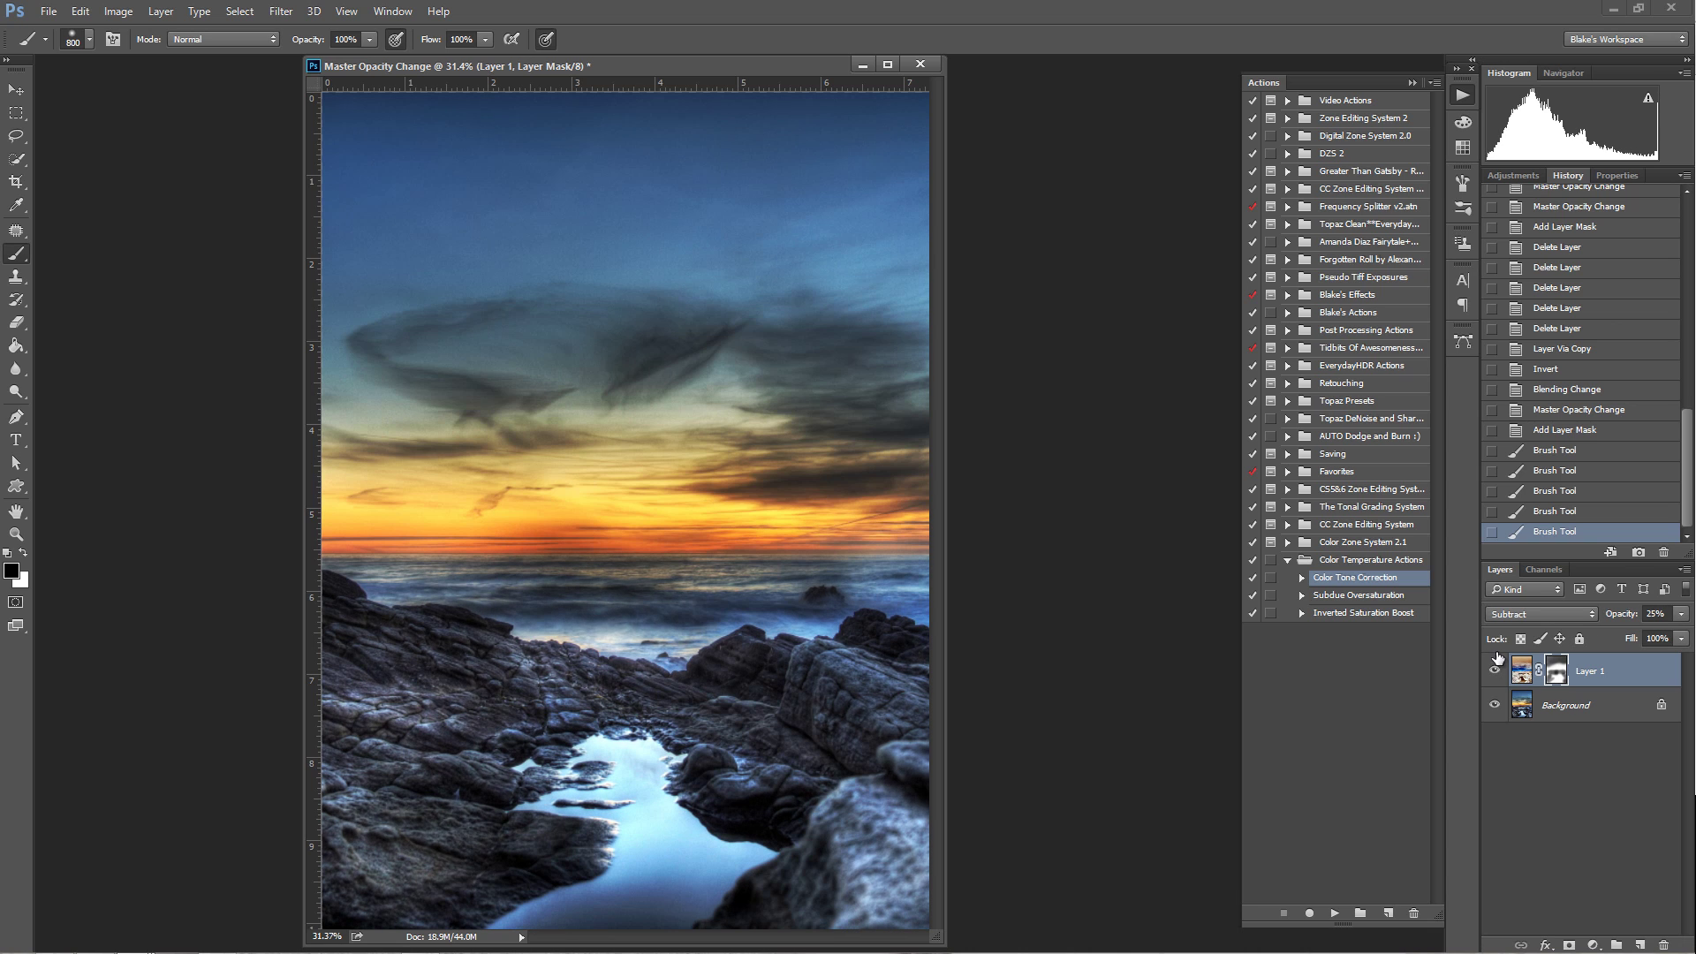
pyautogui.click(1494, 668)
pyautogui.click(1494, 669)
pyautogui.click(1495, 670)
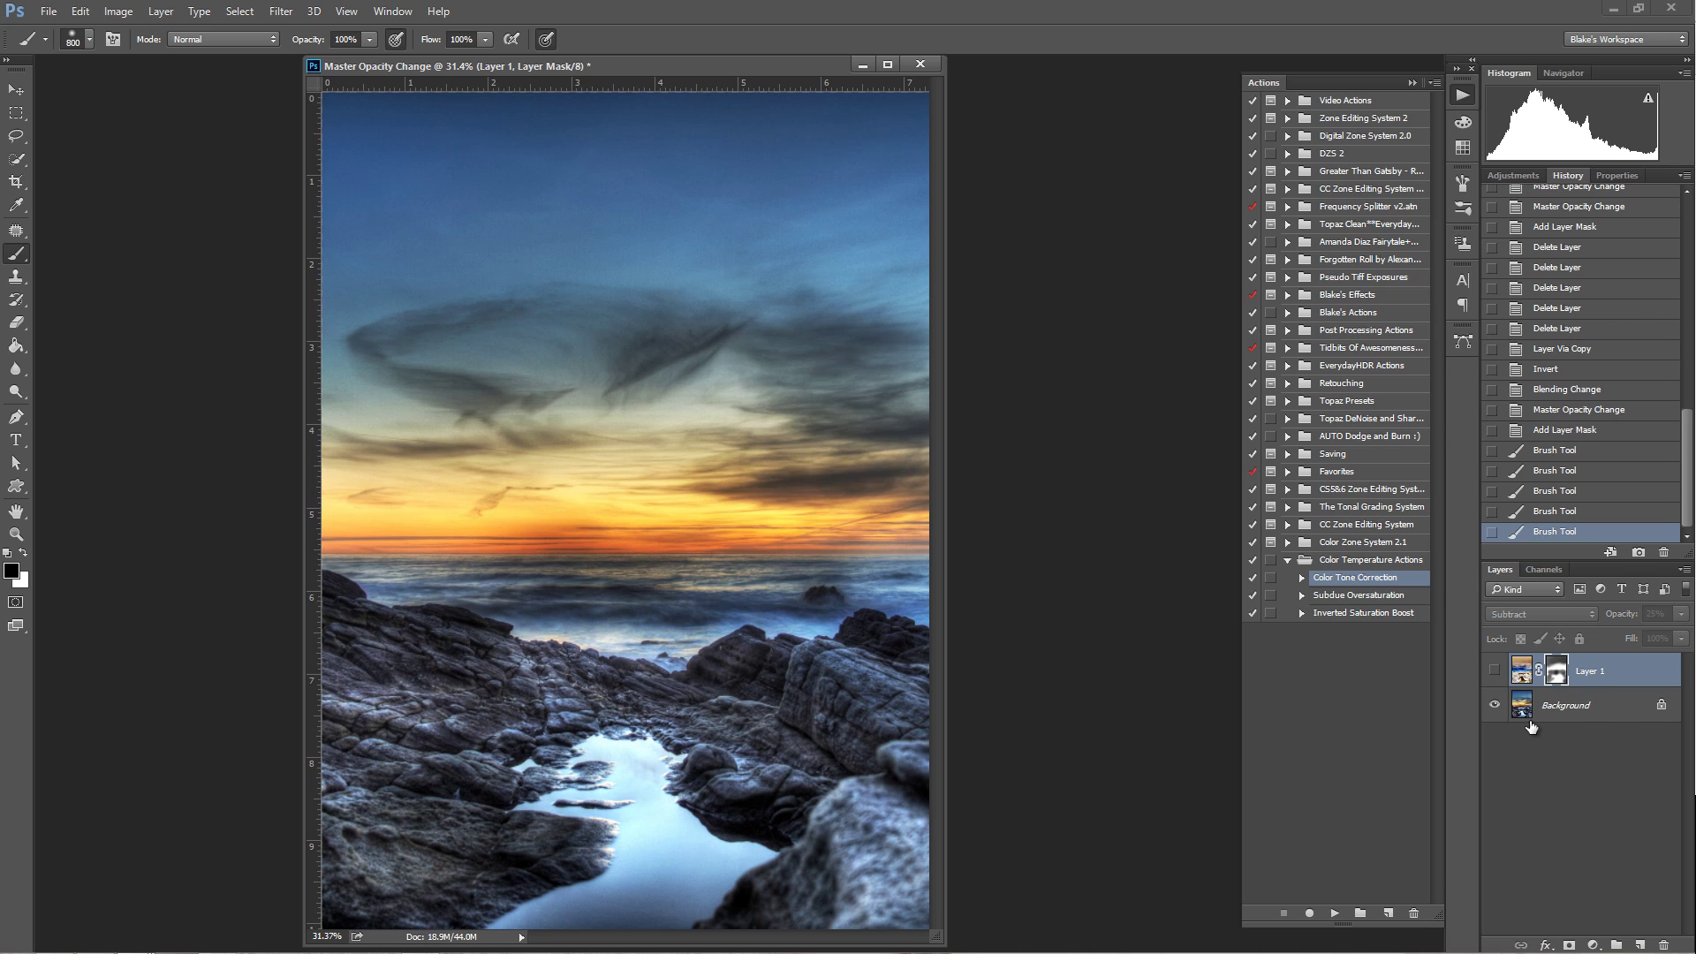
pyautogui.click(1539, 711)
pyautogui.click(1594, 943)
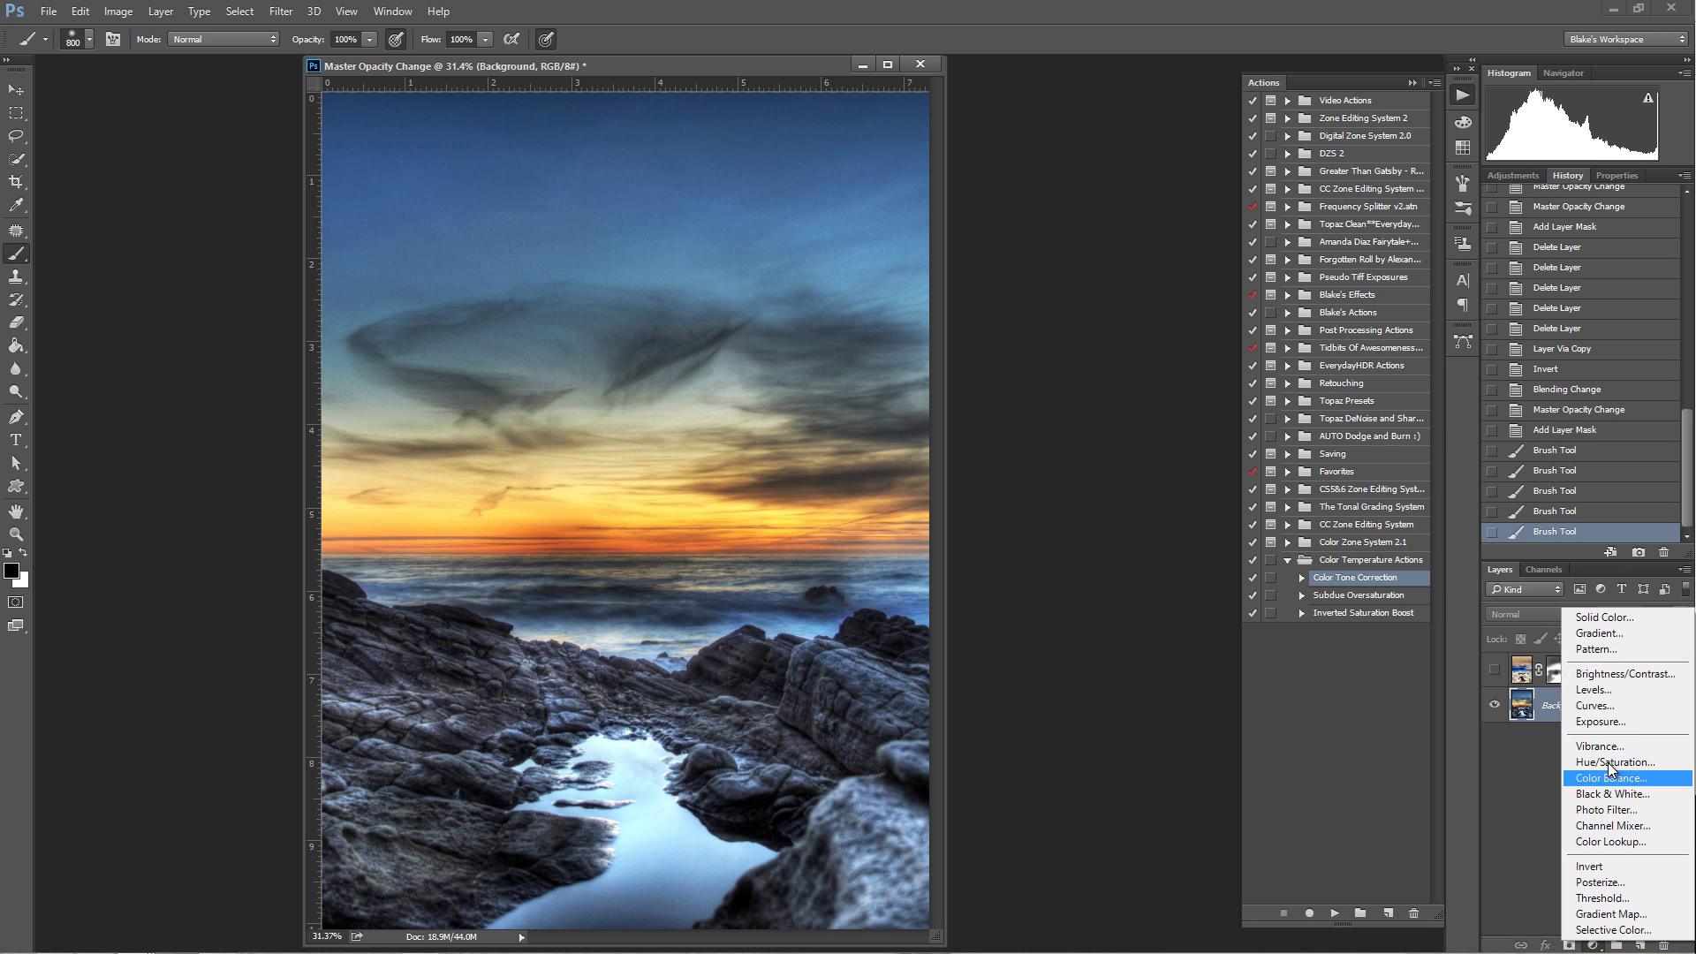
pyautogui.click(1615, 761)
pyautogui.moveTo(1611, 328)
pyautogui.mouseDown()
pyautogui.moveTo(1630, 328)
pyautogui.moveTo(1618, 322)
pyautogui.mouseUp()
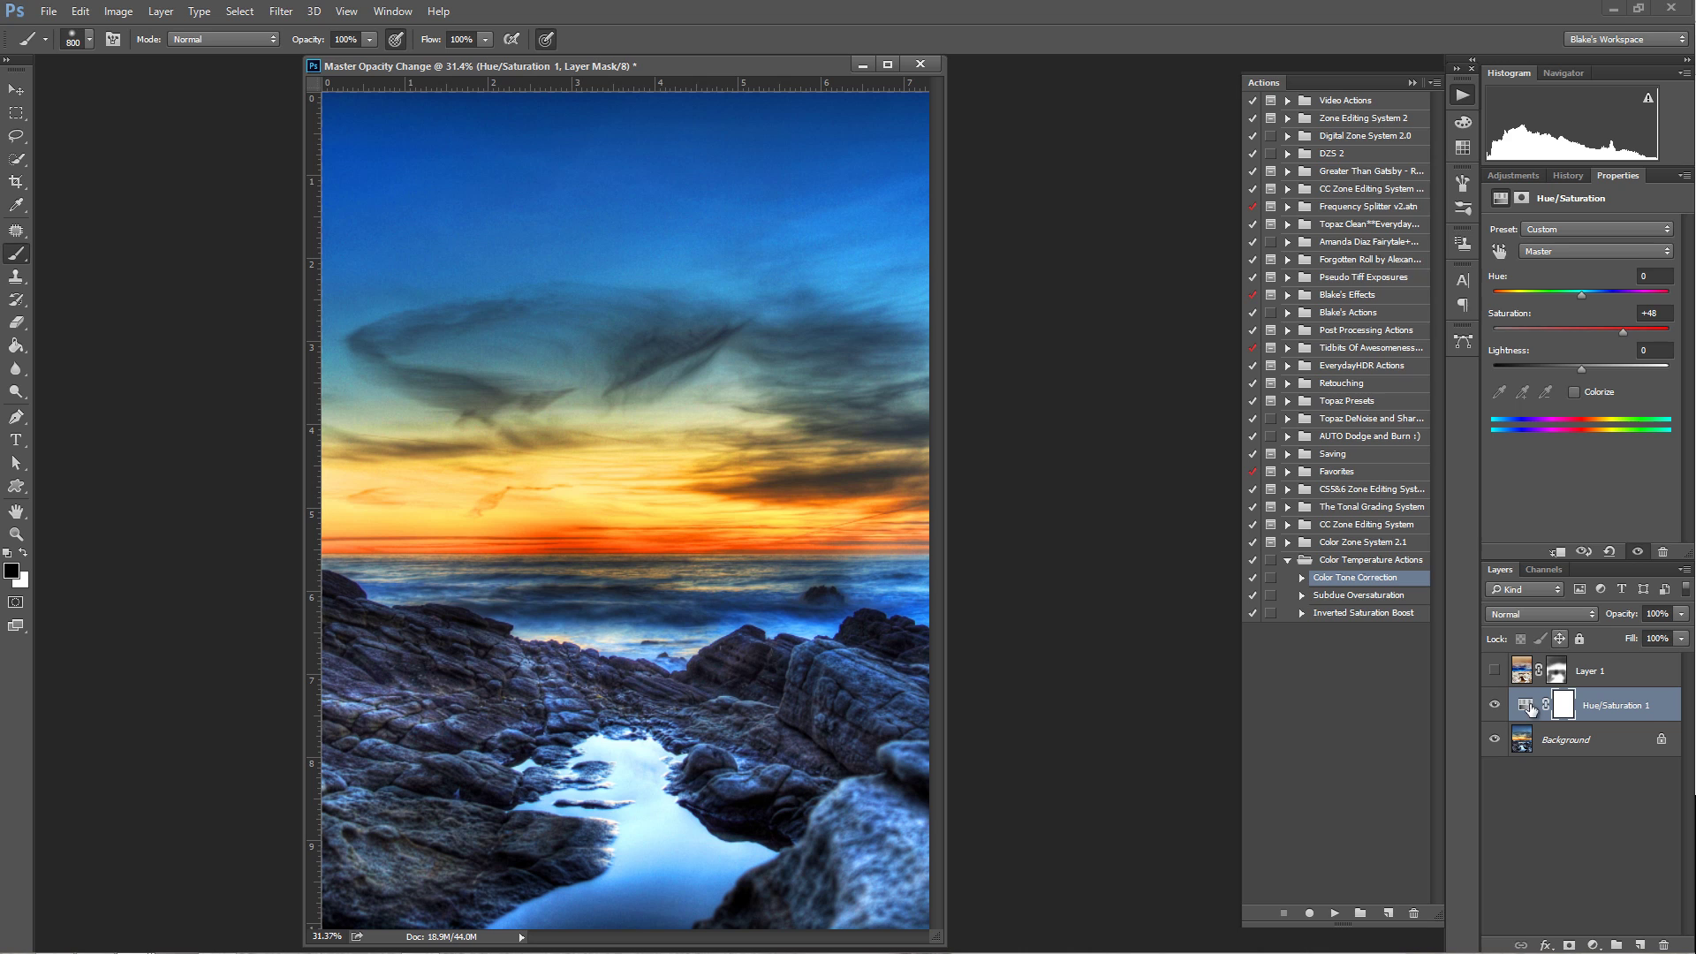
pyautogui.click(1526, 704)
pyautogui.press('Delete')
pyautogui.click(1494, 670)
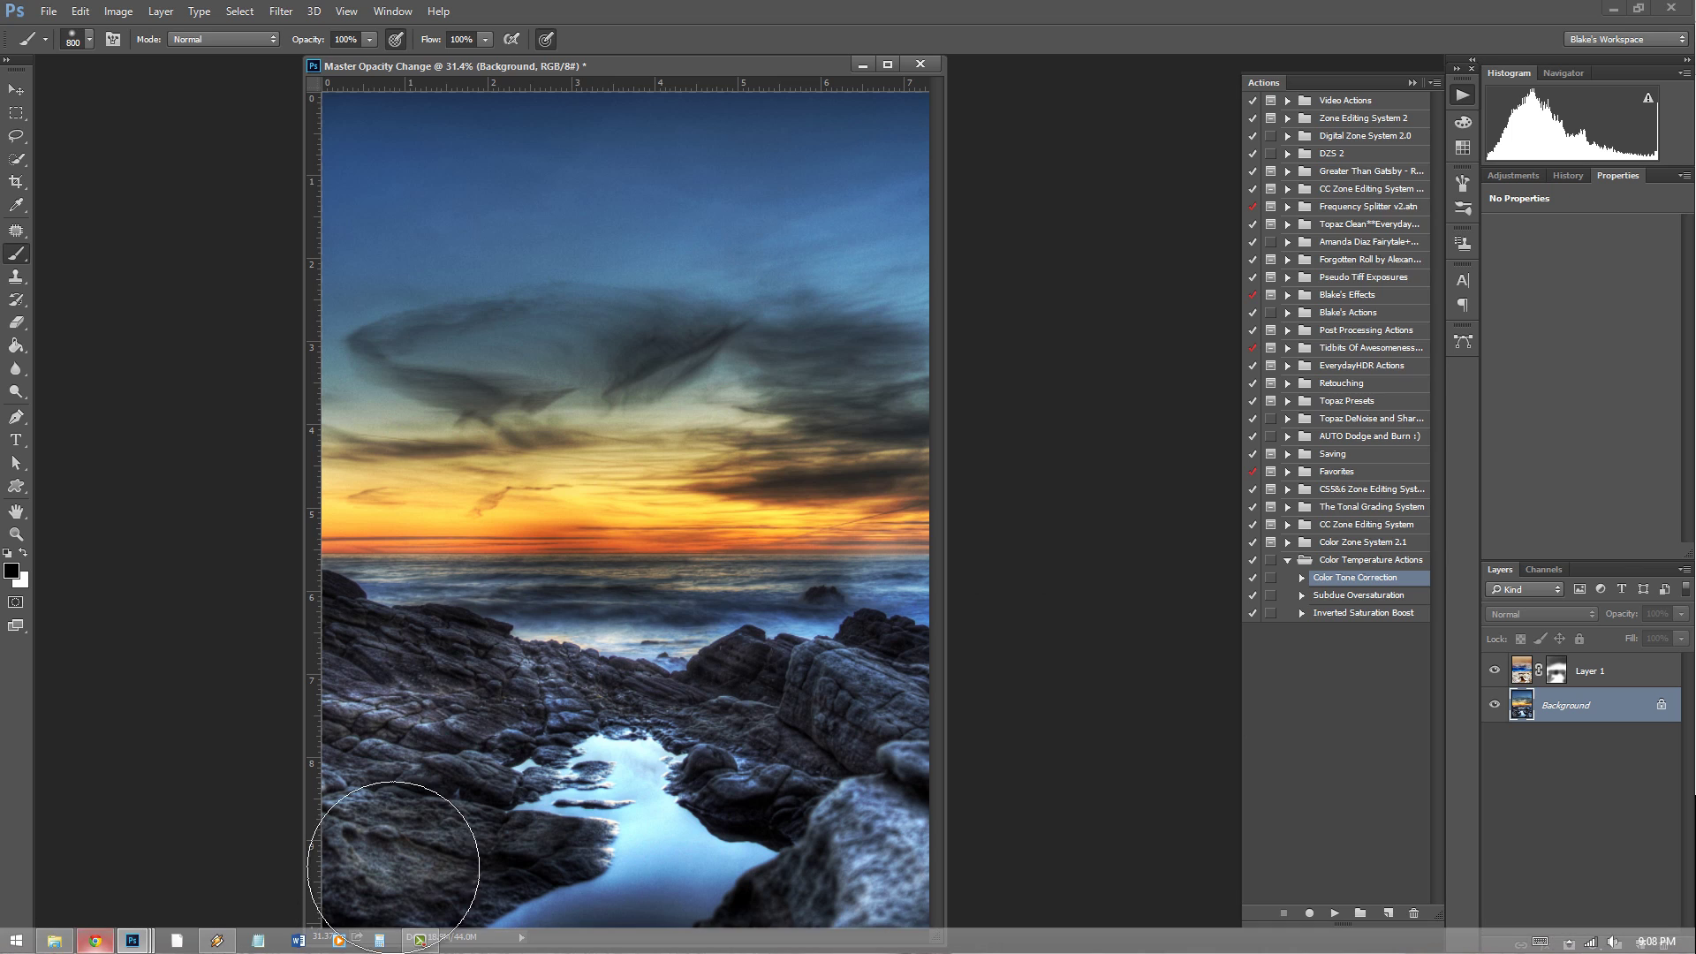
# Step: Bring the succulent photo document to the front from the taskbar
pyautogui.click(55, 941)
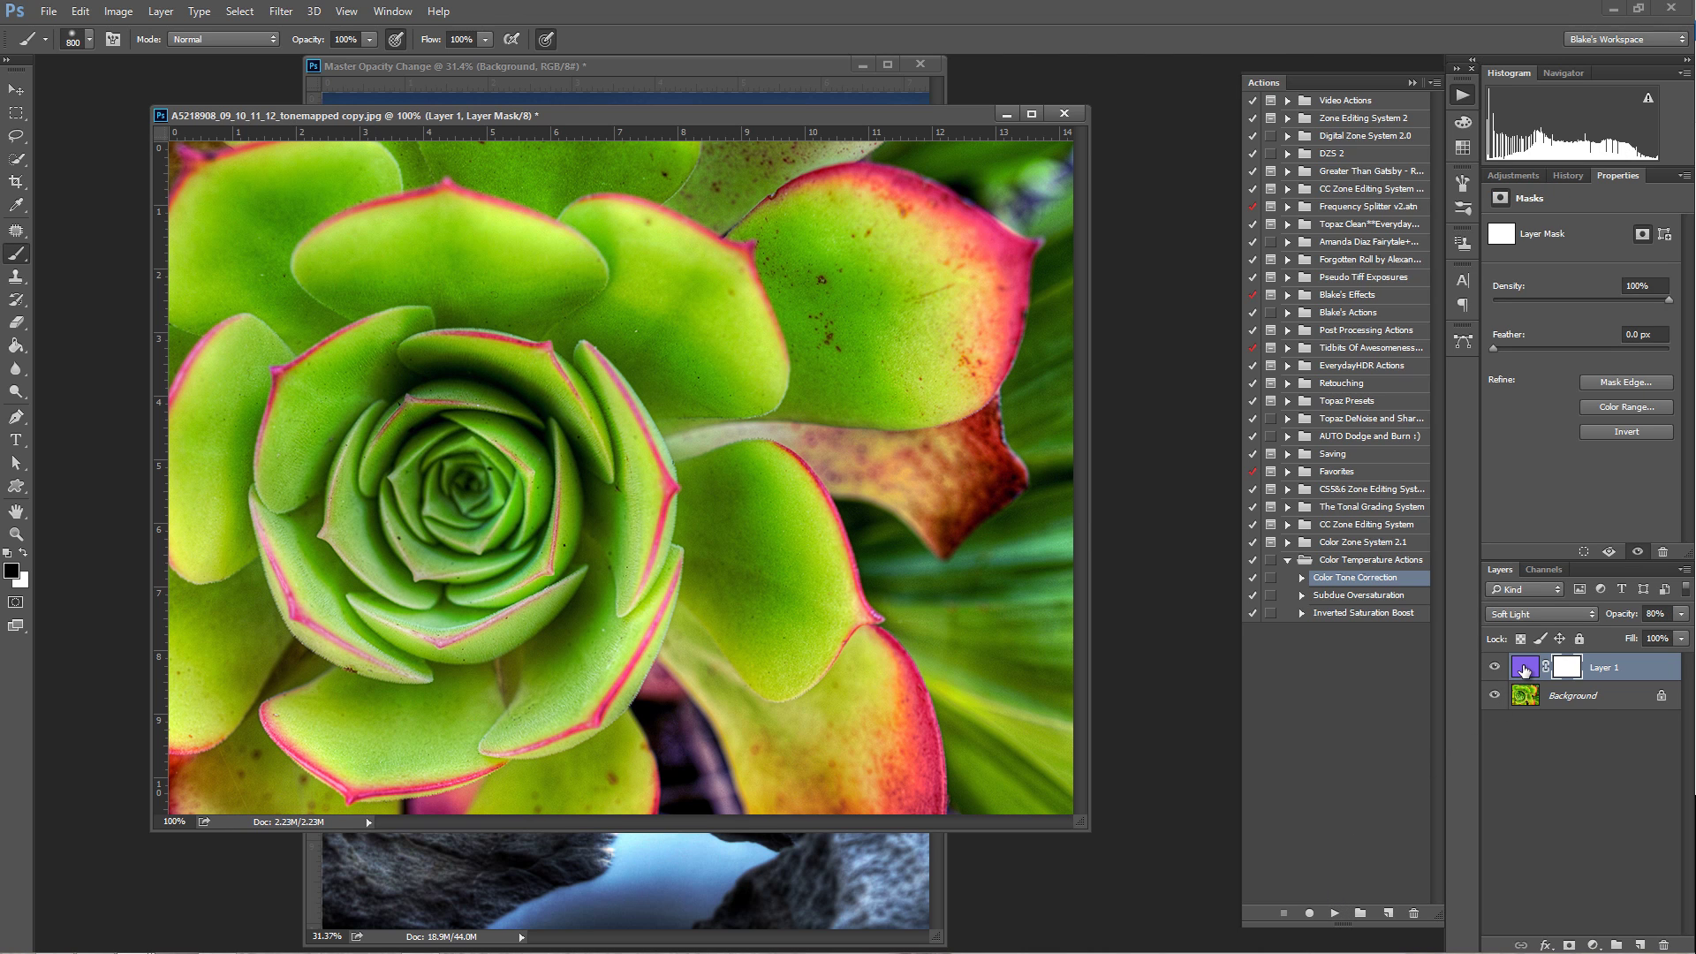
# Step: Toggle the purple Soft Light layer on and off repeatedly to judge its toning
pyautogui.click(1496, 668)
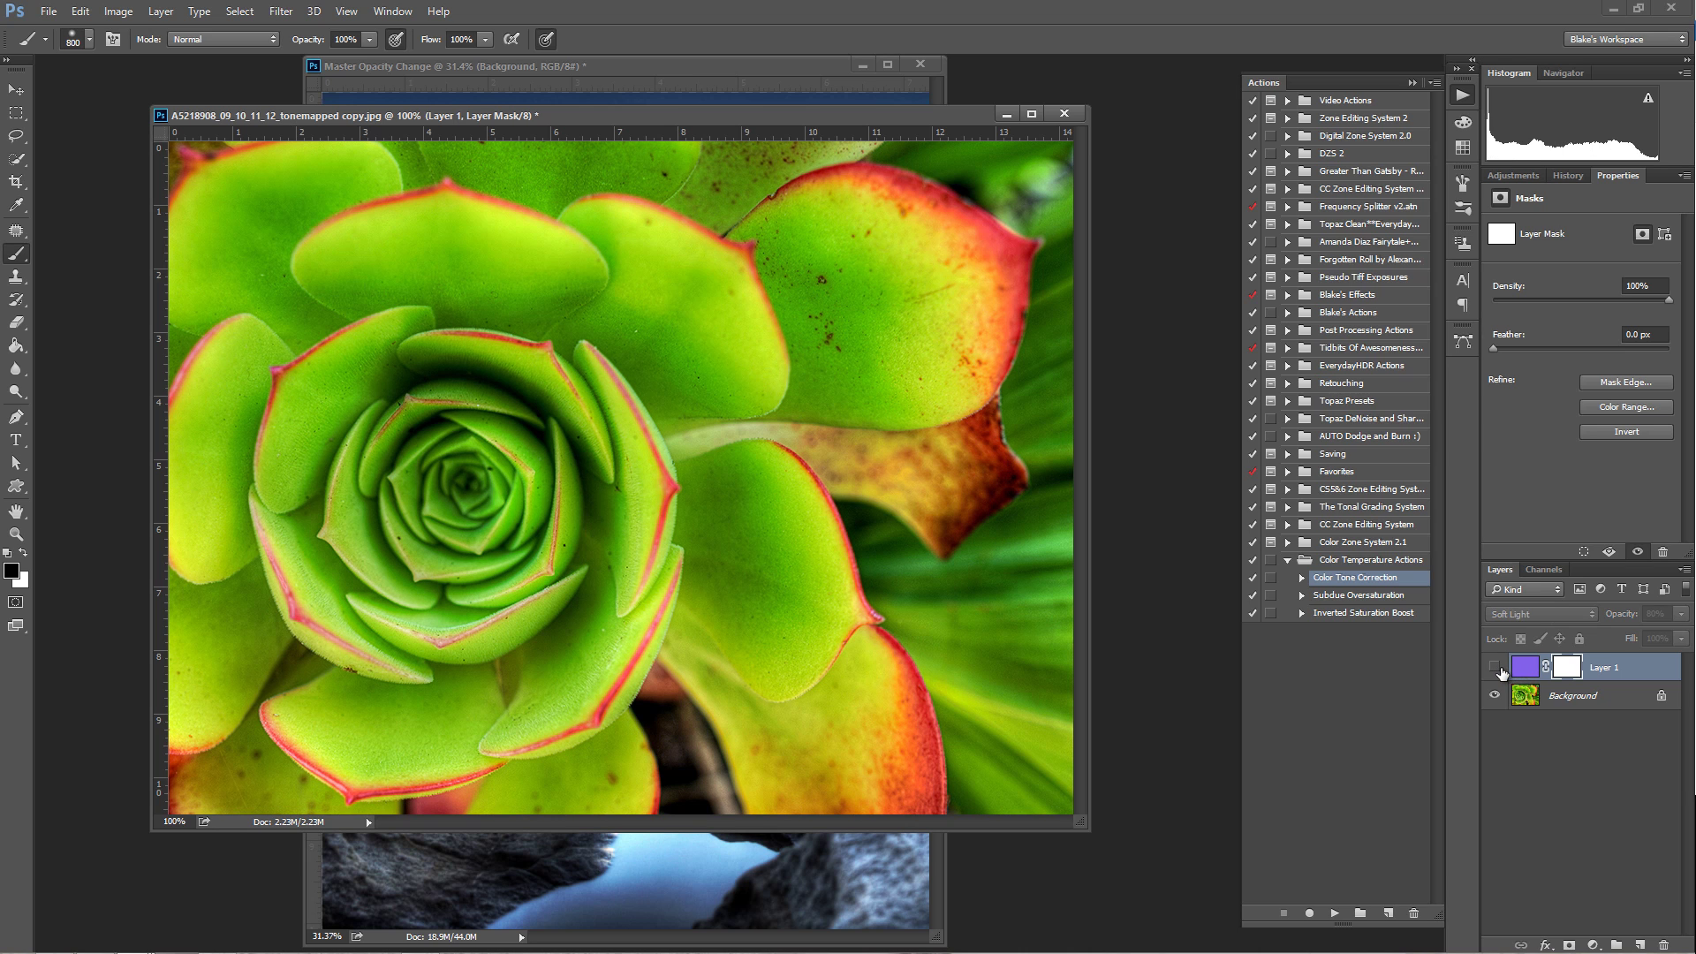
pyautogui.click(1496, 667)
pyautogui.click(1496, 667)
pyautogui.click(1495, 667)
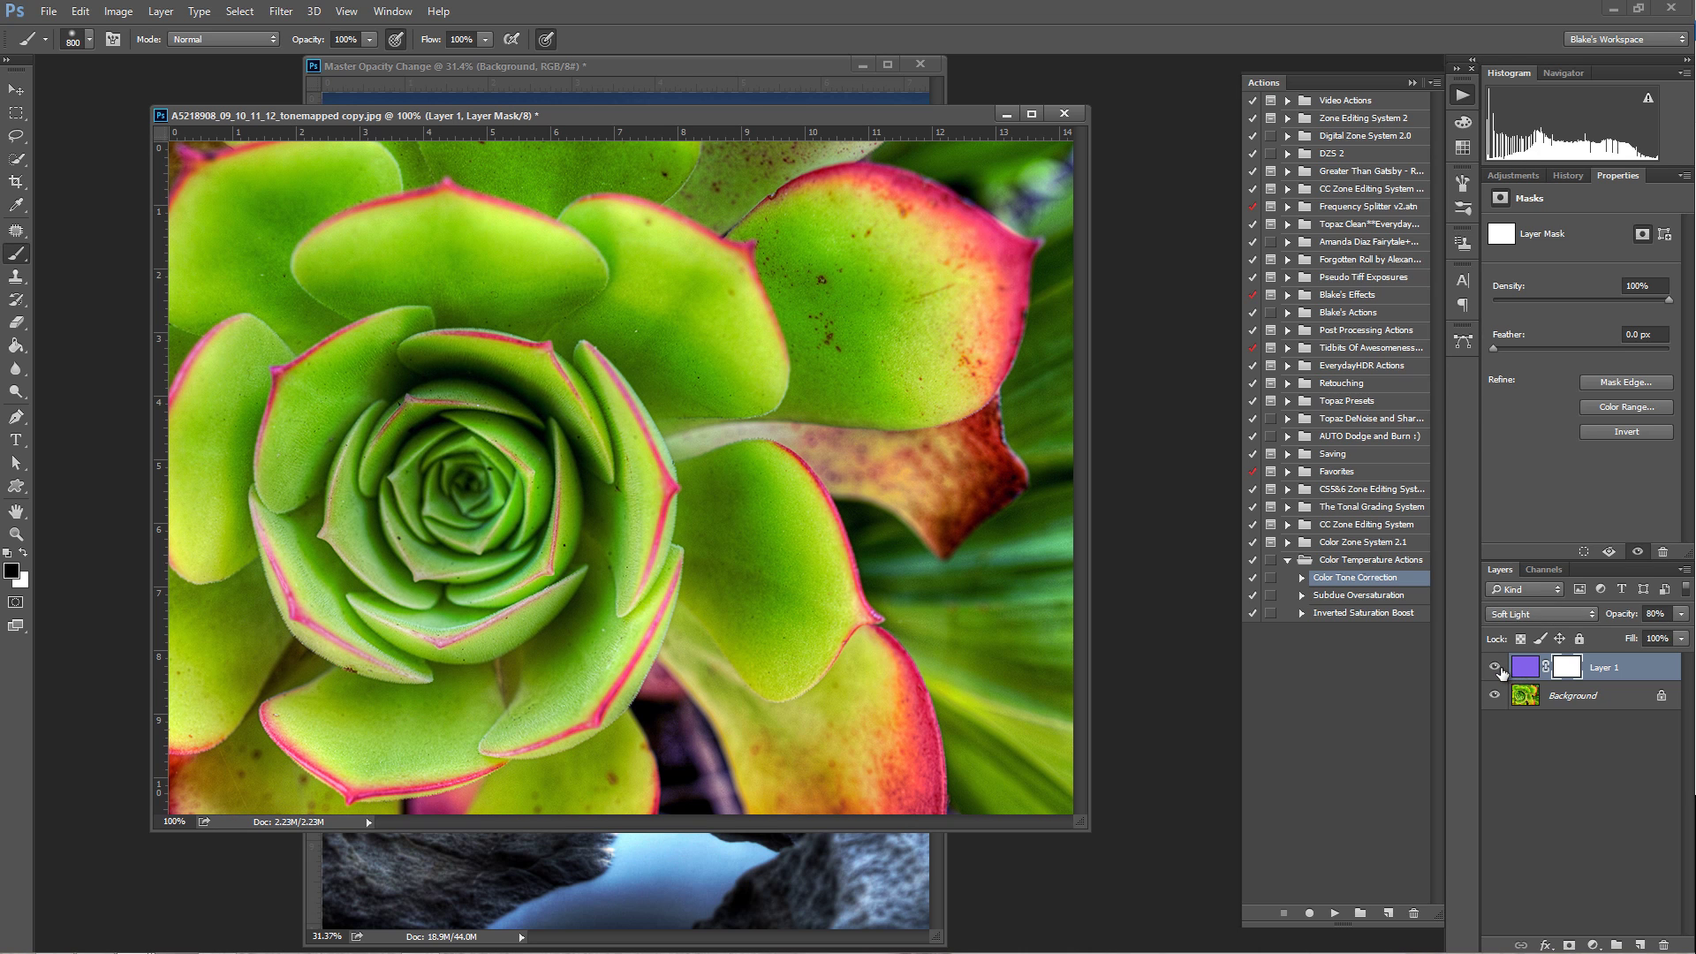
pyautogui.click(1496, 668)
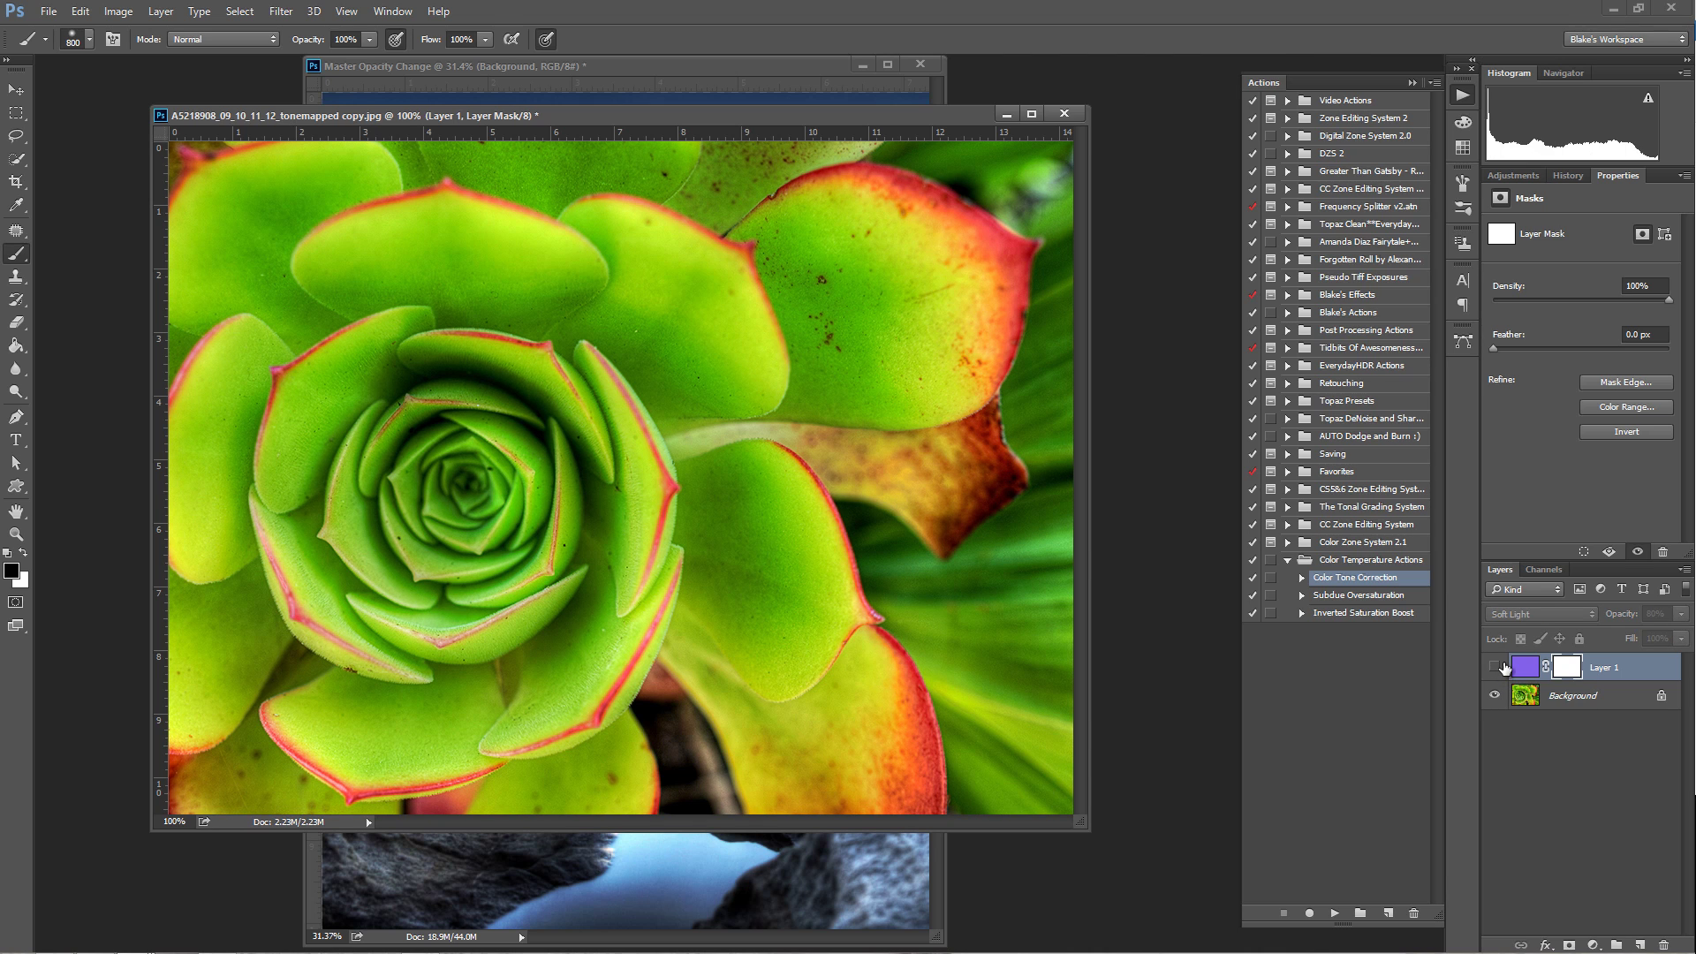
pyautogui.click(1499, 669)
pyautogui.click(1500, 669)
# Step: Target Layer 1's colour content and lower its opacity from 80% to 34%
pyautogui.click(1520, 667)
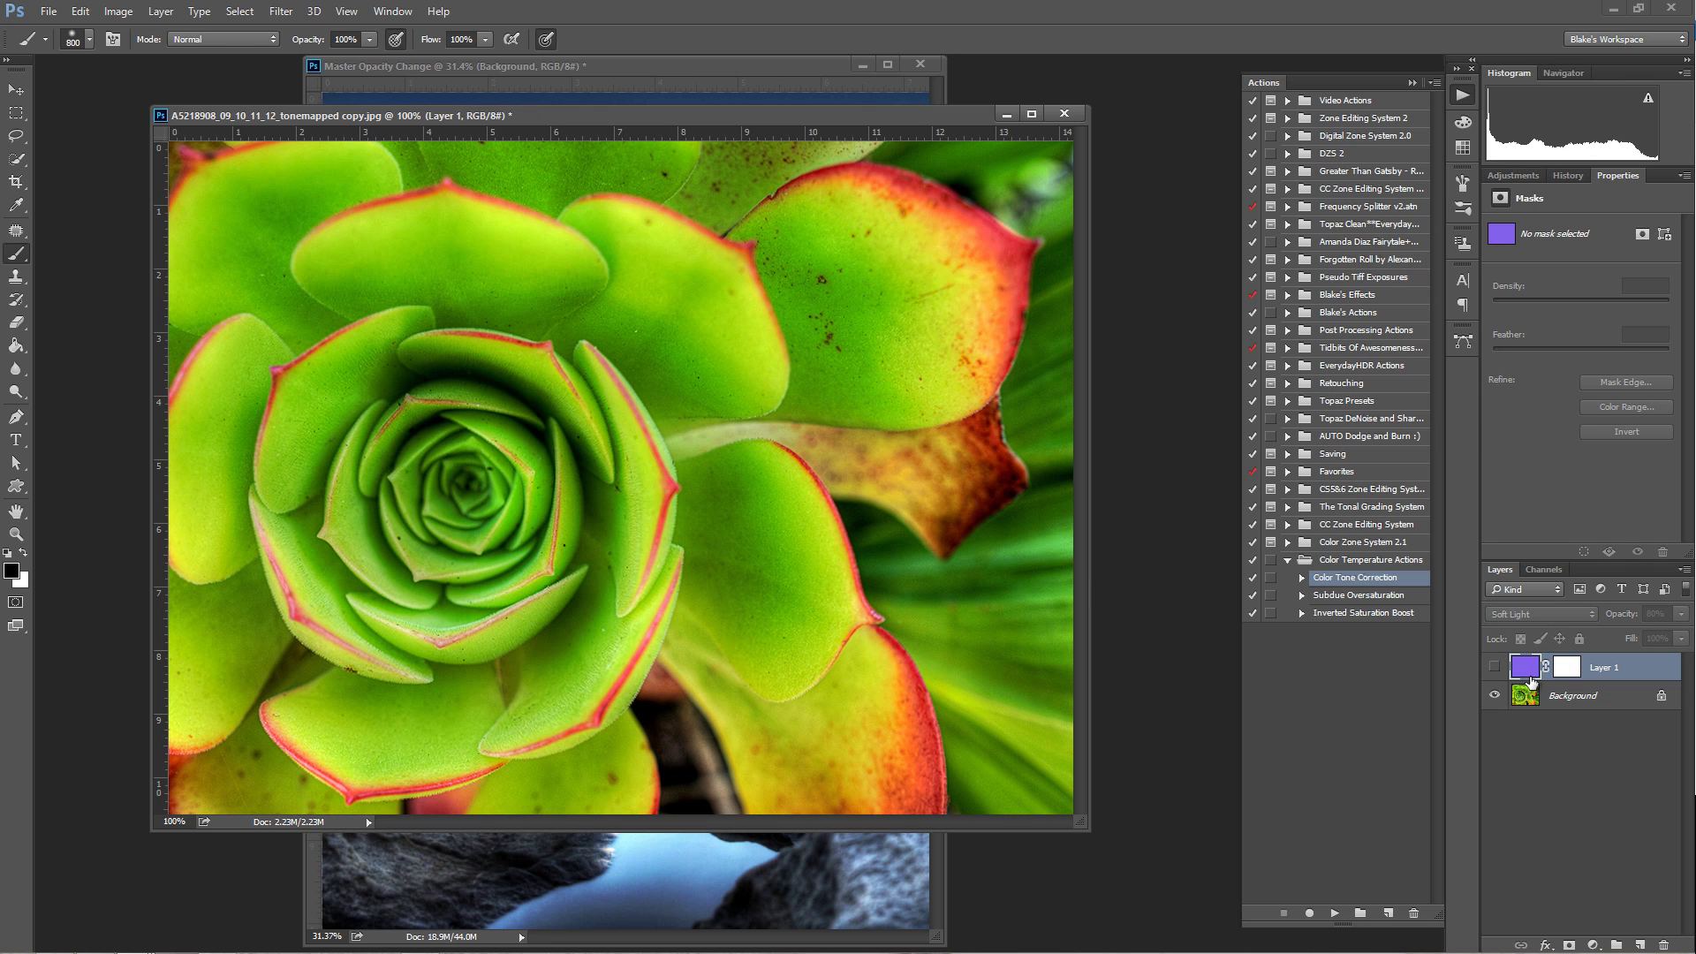
pyautogui.click(1494, 667)
pyautogui.click(1680, 613)
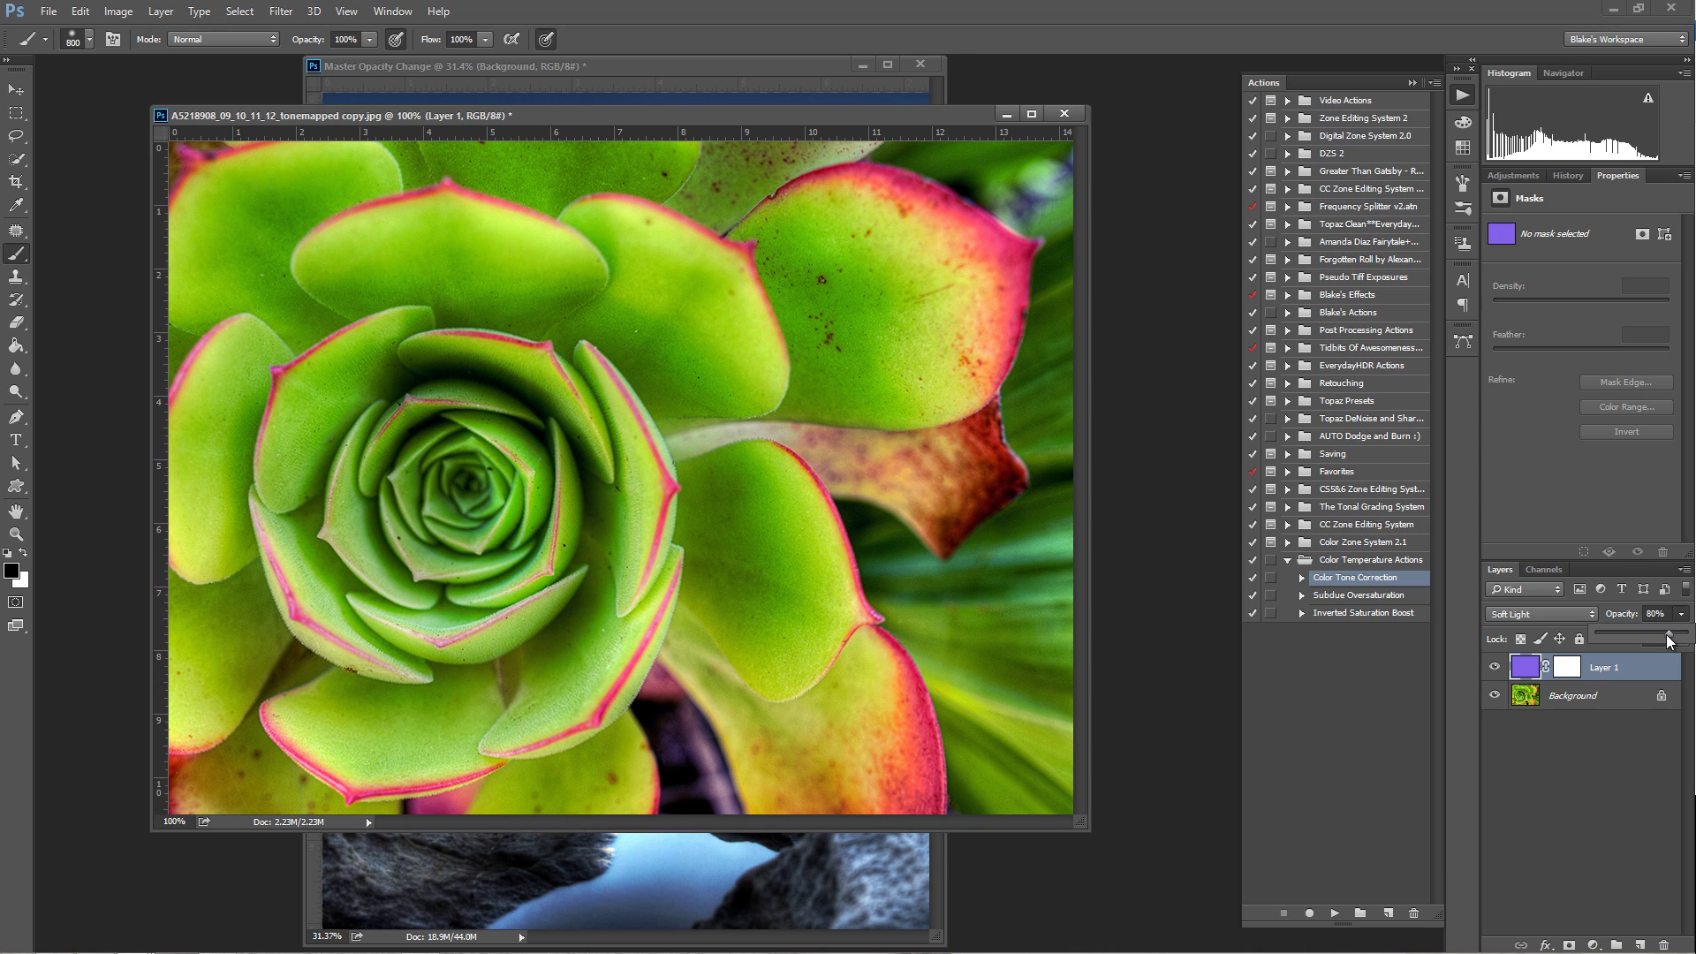
pyautogui.moveTo(1670, 638); pyautogui.dragTo(1643, 641)
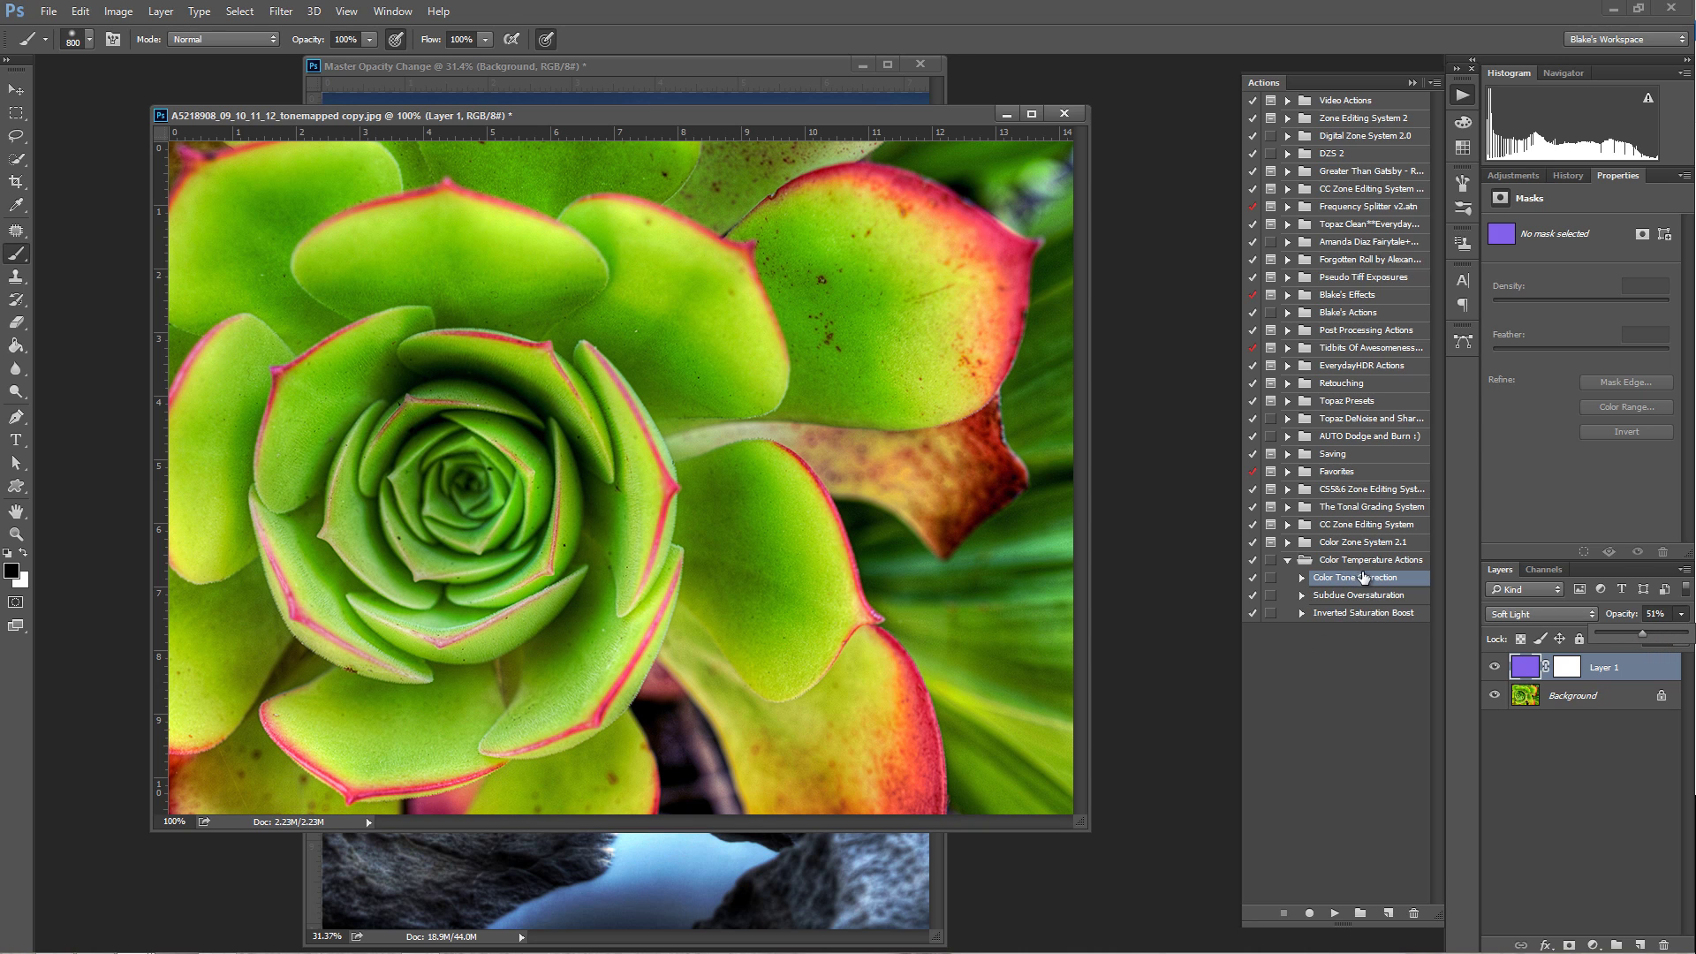
pyautogui.moveTo(1645, 636); pyautogui.dragTo(1629, 635)
pyautogui.click(1499, 667)
# Step: Compare once more, then delete the purple Soft Light layer
pyautogui.click(1498, 668)
pyautogui.click(1501, 668)
pyautogui.click(1502, 668)
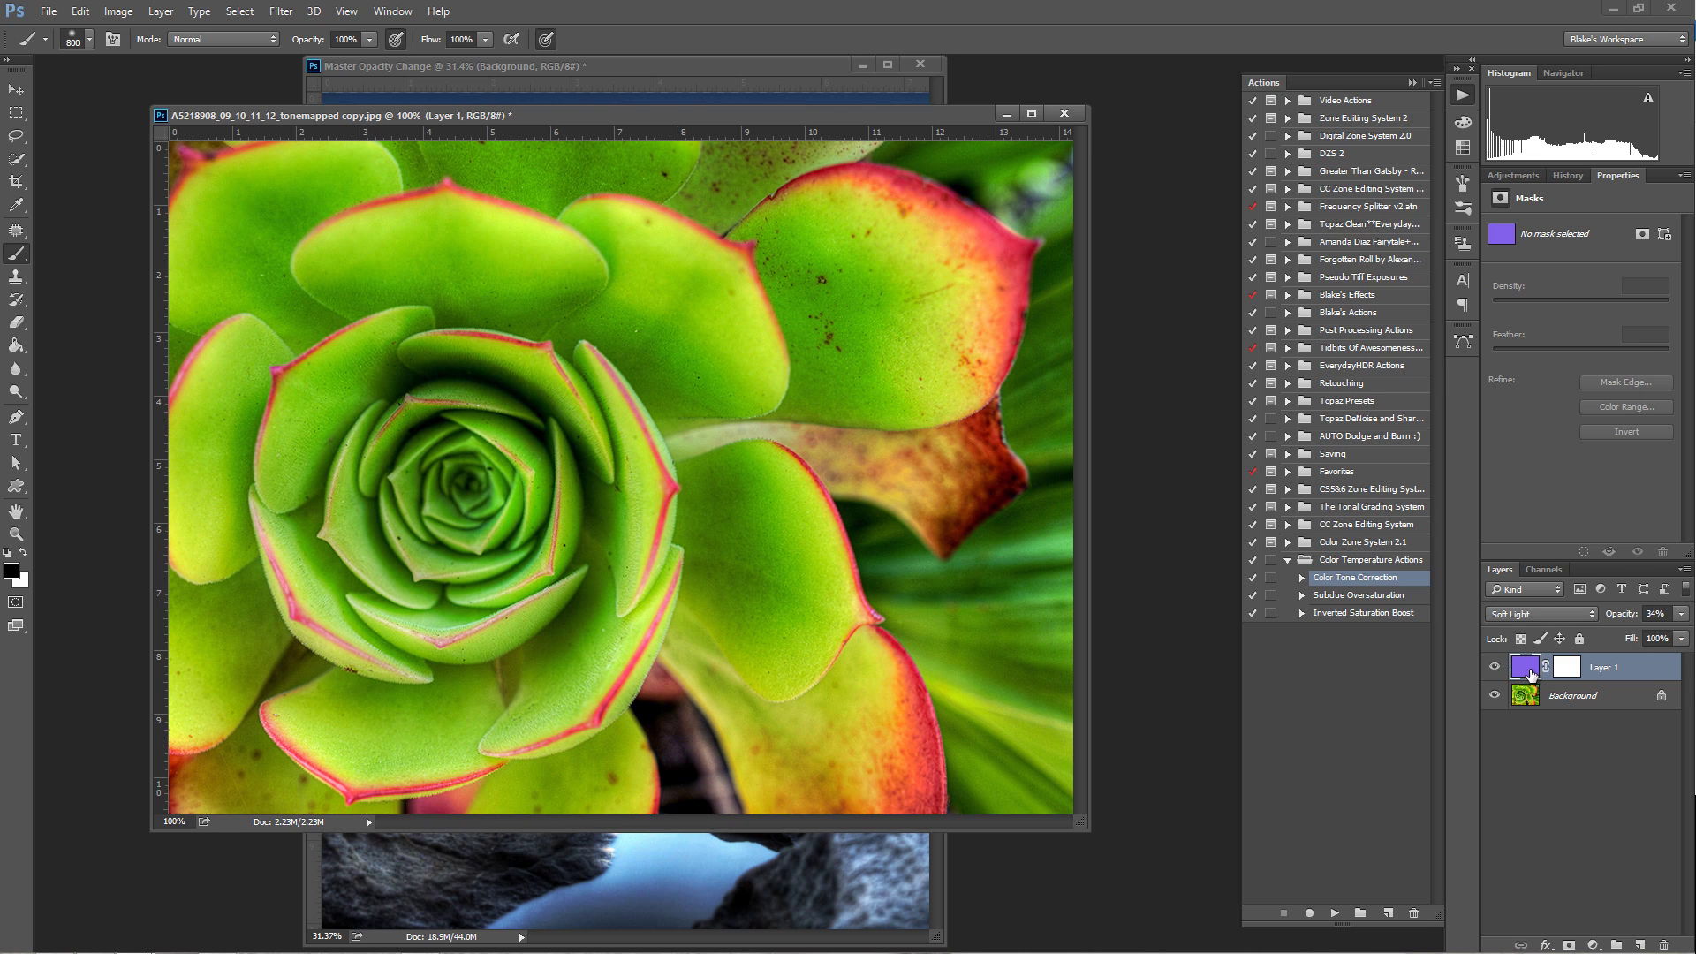
pyautogui.press('Delete')
# Step: Run the Subdue Oversaturation action to add a purple Color-blend layer and compare it
pyautogui.click(1360, 594)
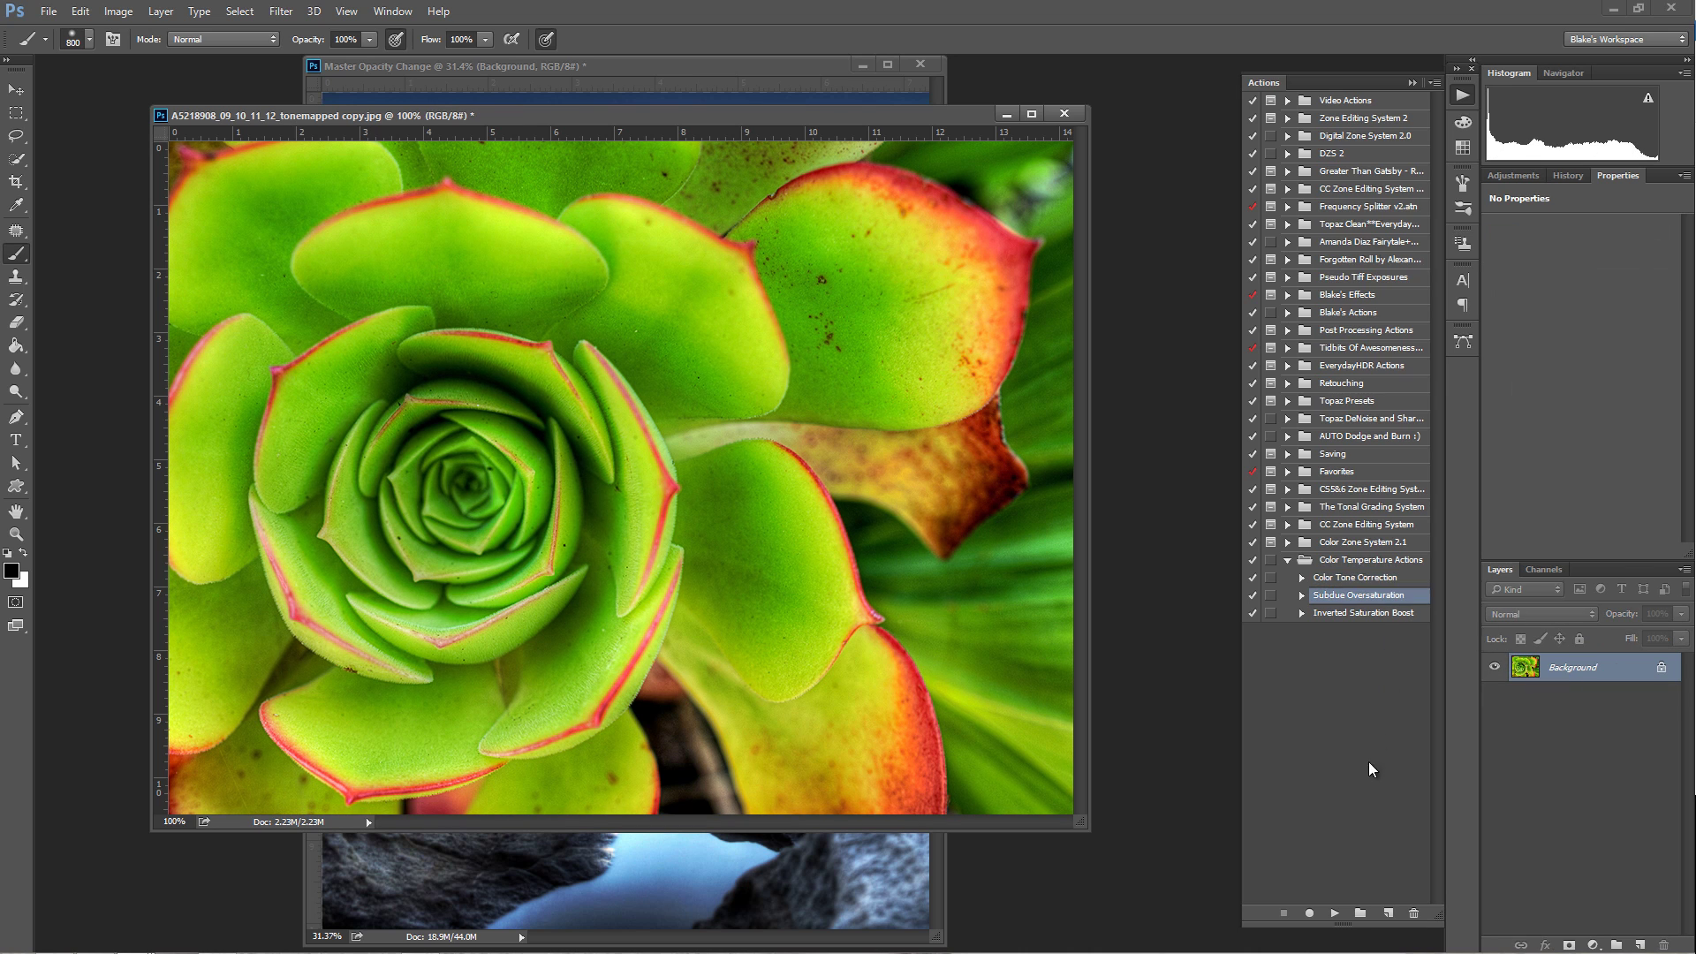
pyautogui.click(1334, 912)
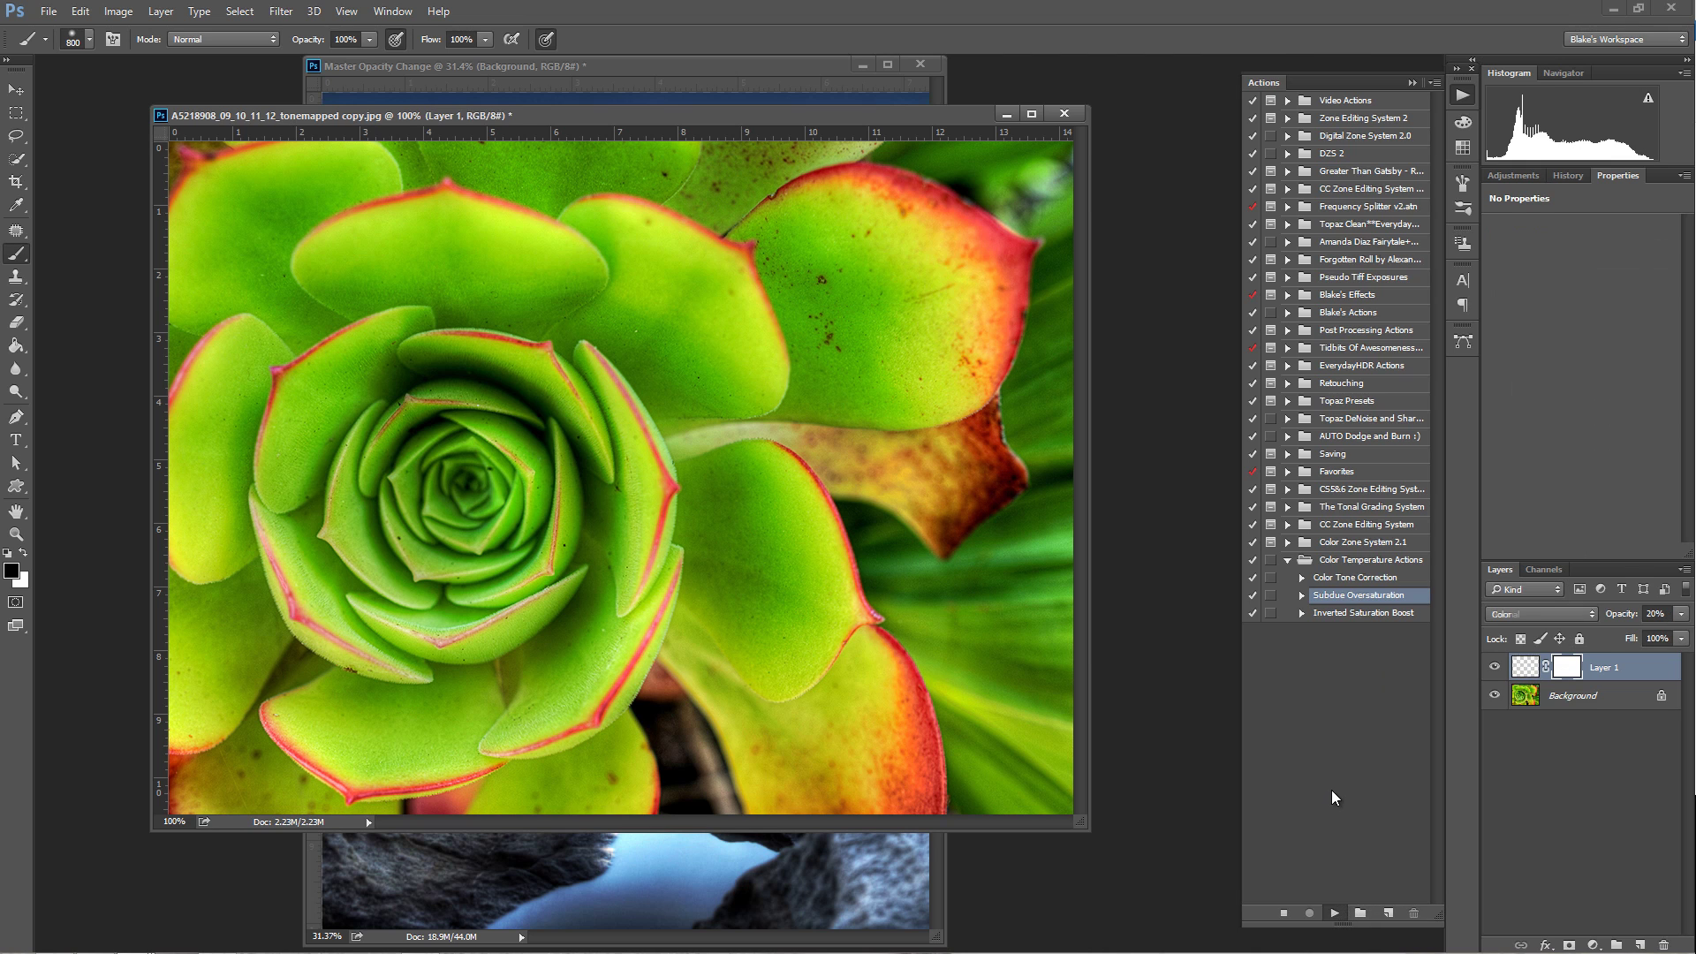
pyautogui.click(1494, 668)
pyautogui.click(1493, 669)
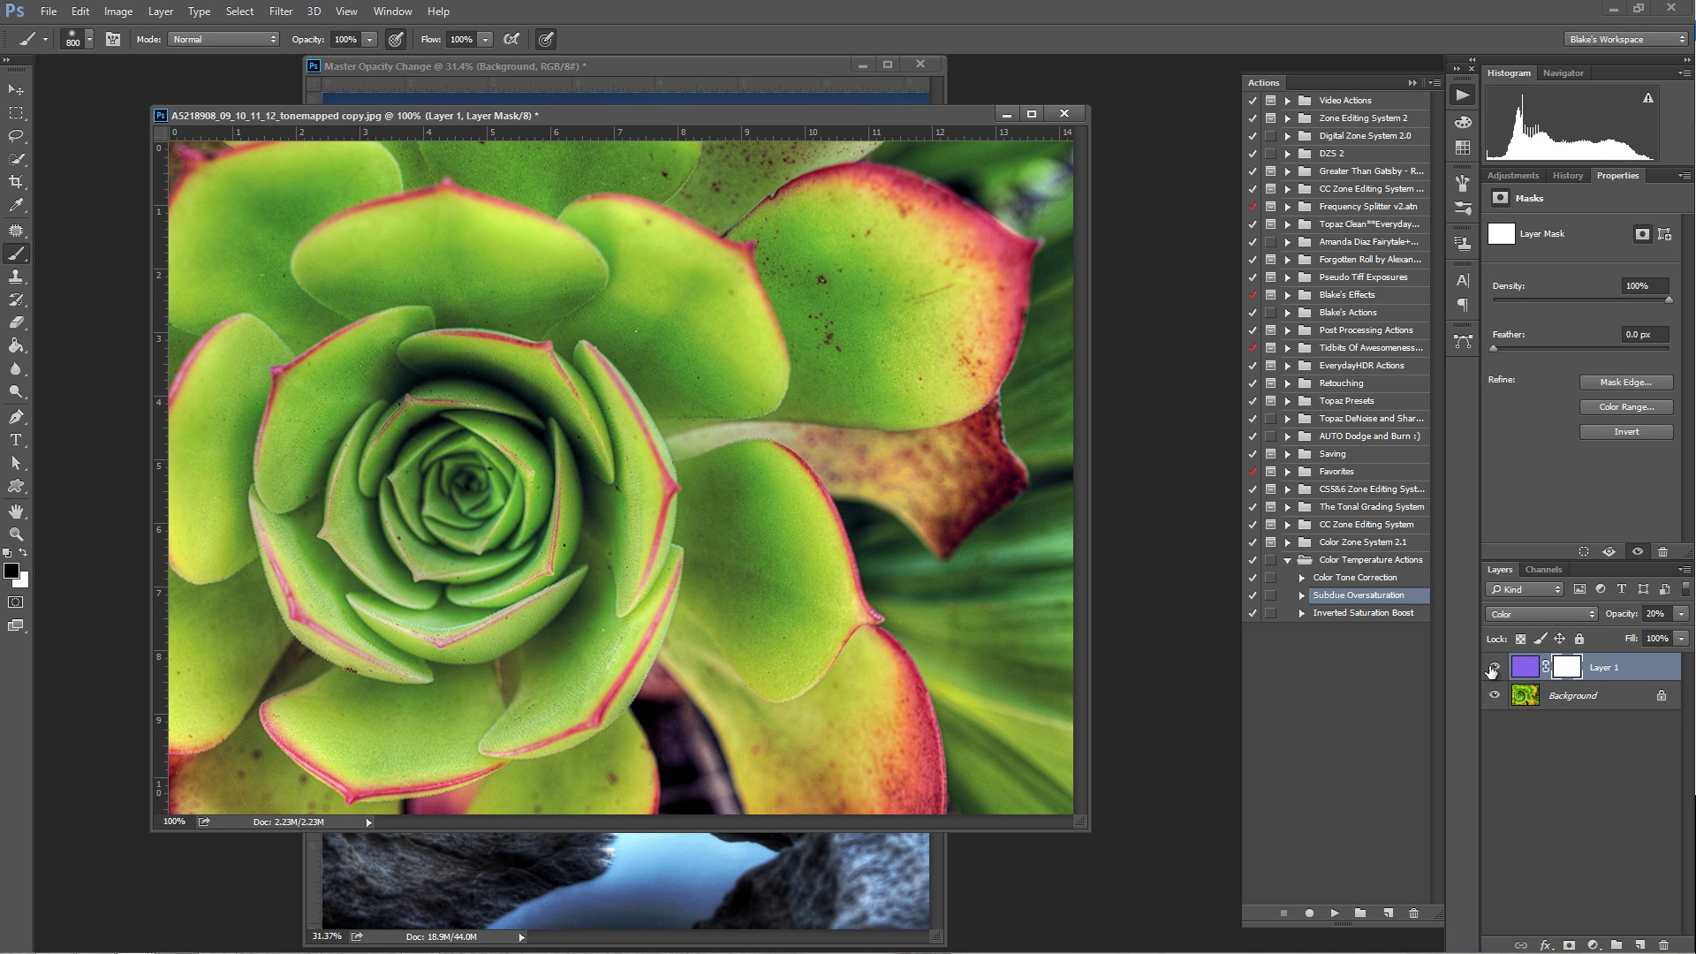
pyautogui.click(1493, 669)
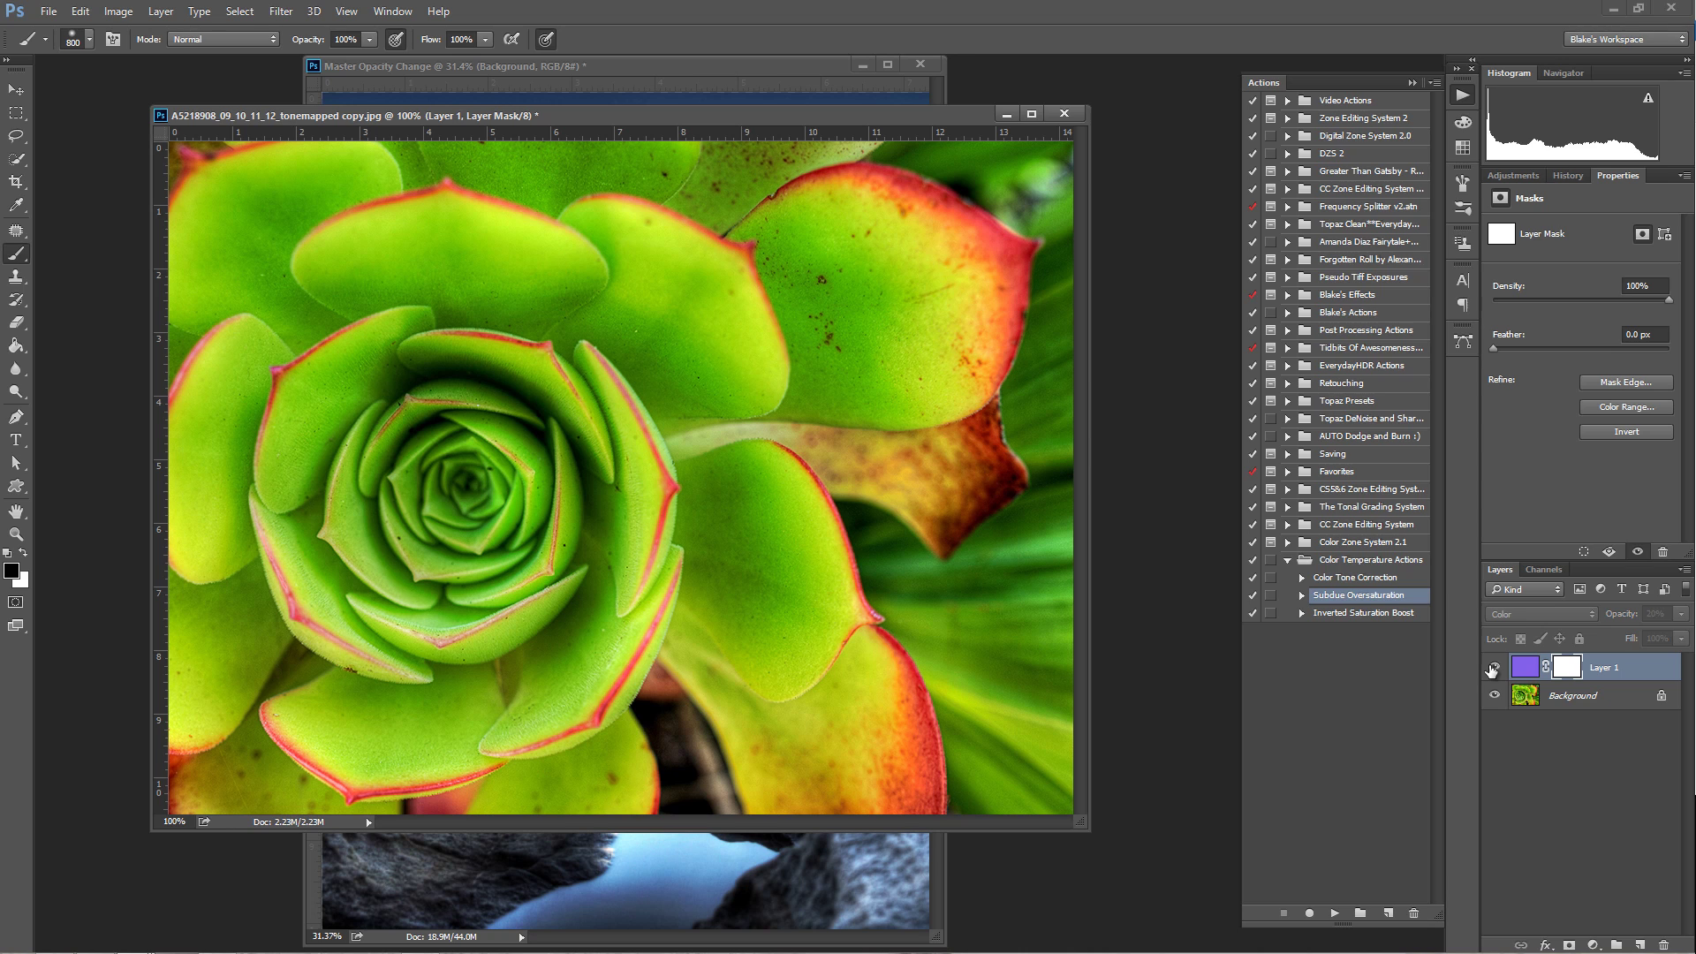
pyautogui.click(1493, 668)
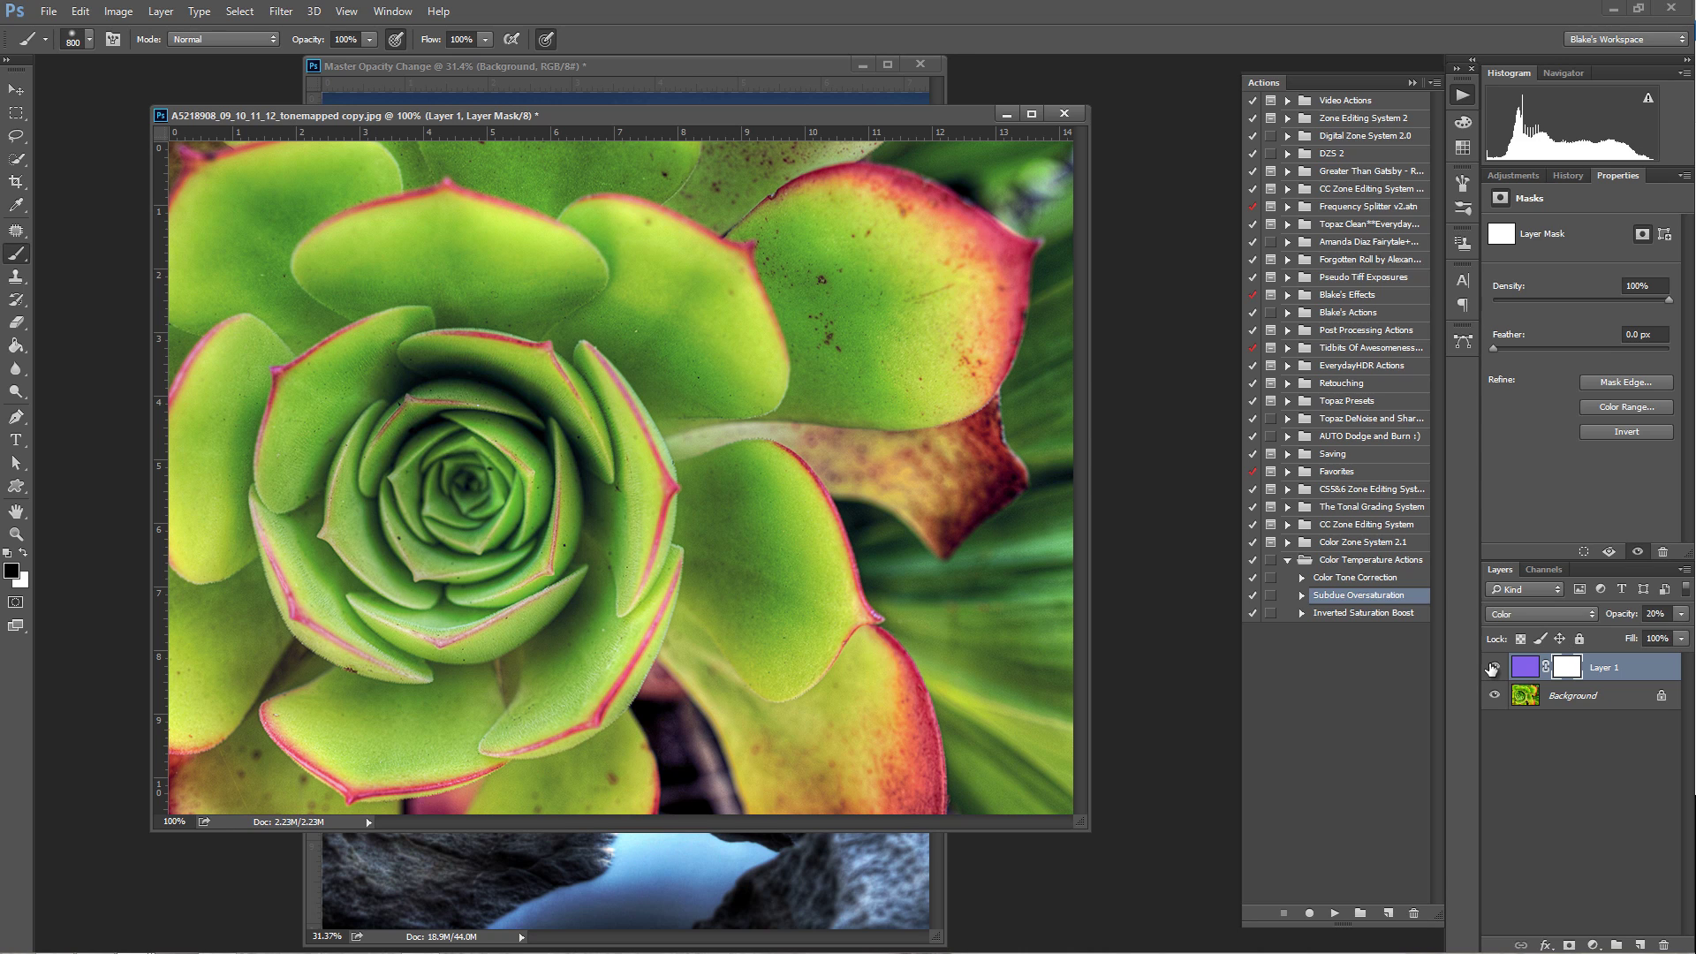
# Step: Lower the Color layer's opacity to 14%
pyautogui.click(1681, 613)
pyautogui.moveTo(1615, 637); pyautogui.dragTo(1610, 636)
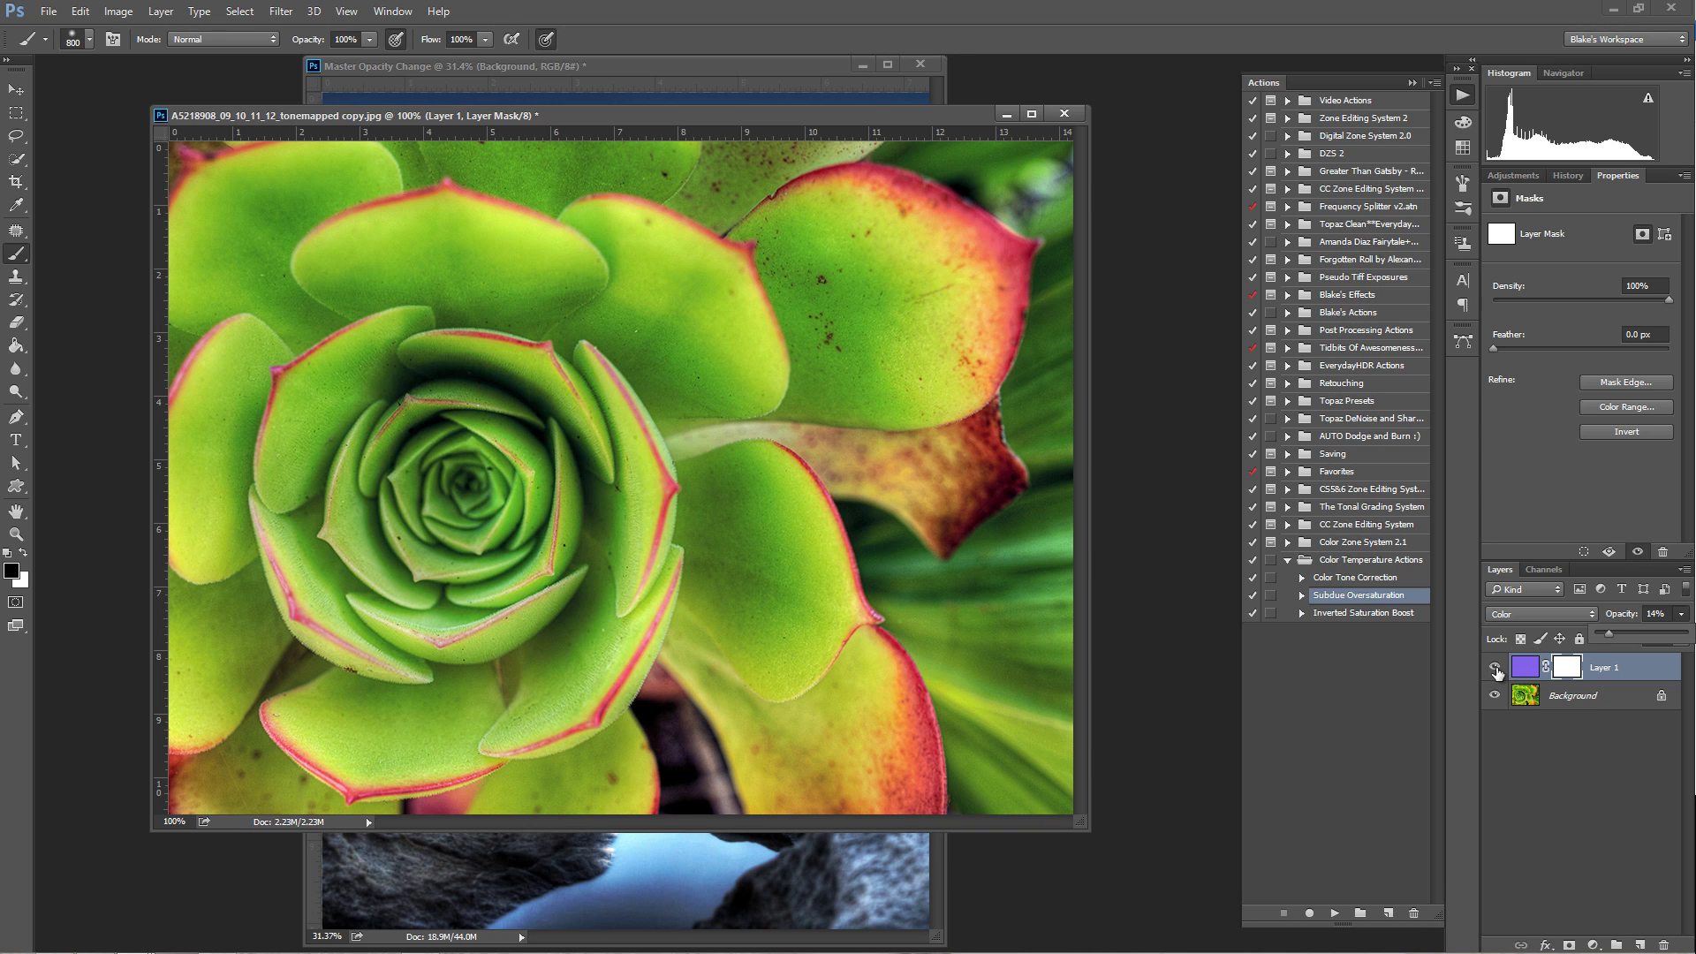
pyautogui.click(1495, 670)
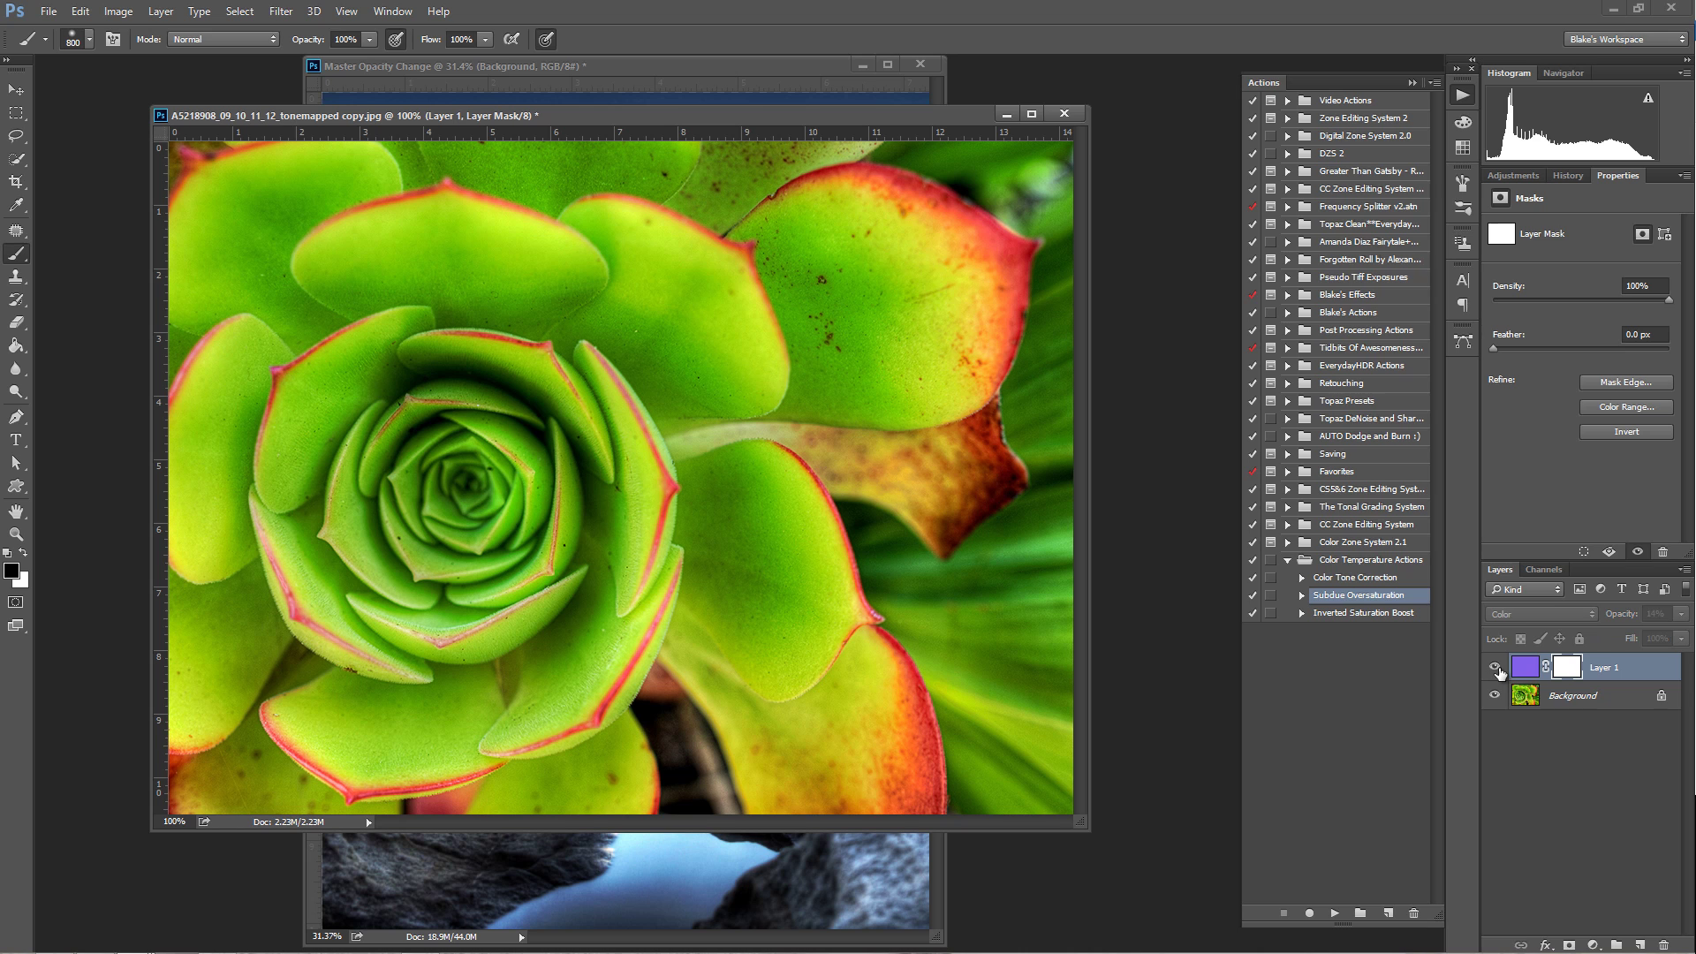
# Step: Delete the Color layer and run Inverted Saturation Boost to add a Subtract layer
pyautogui.press('Delete')
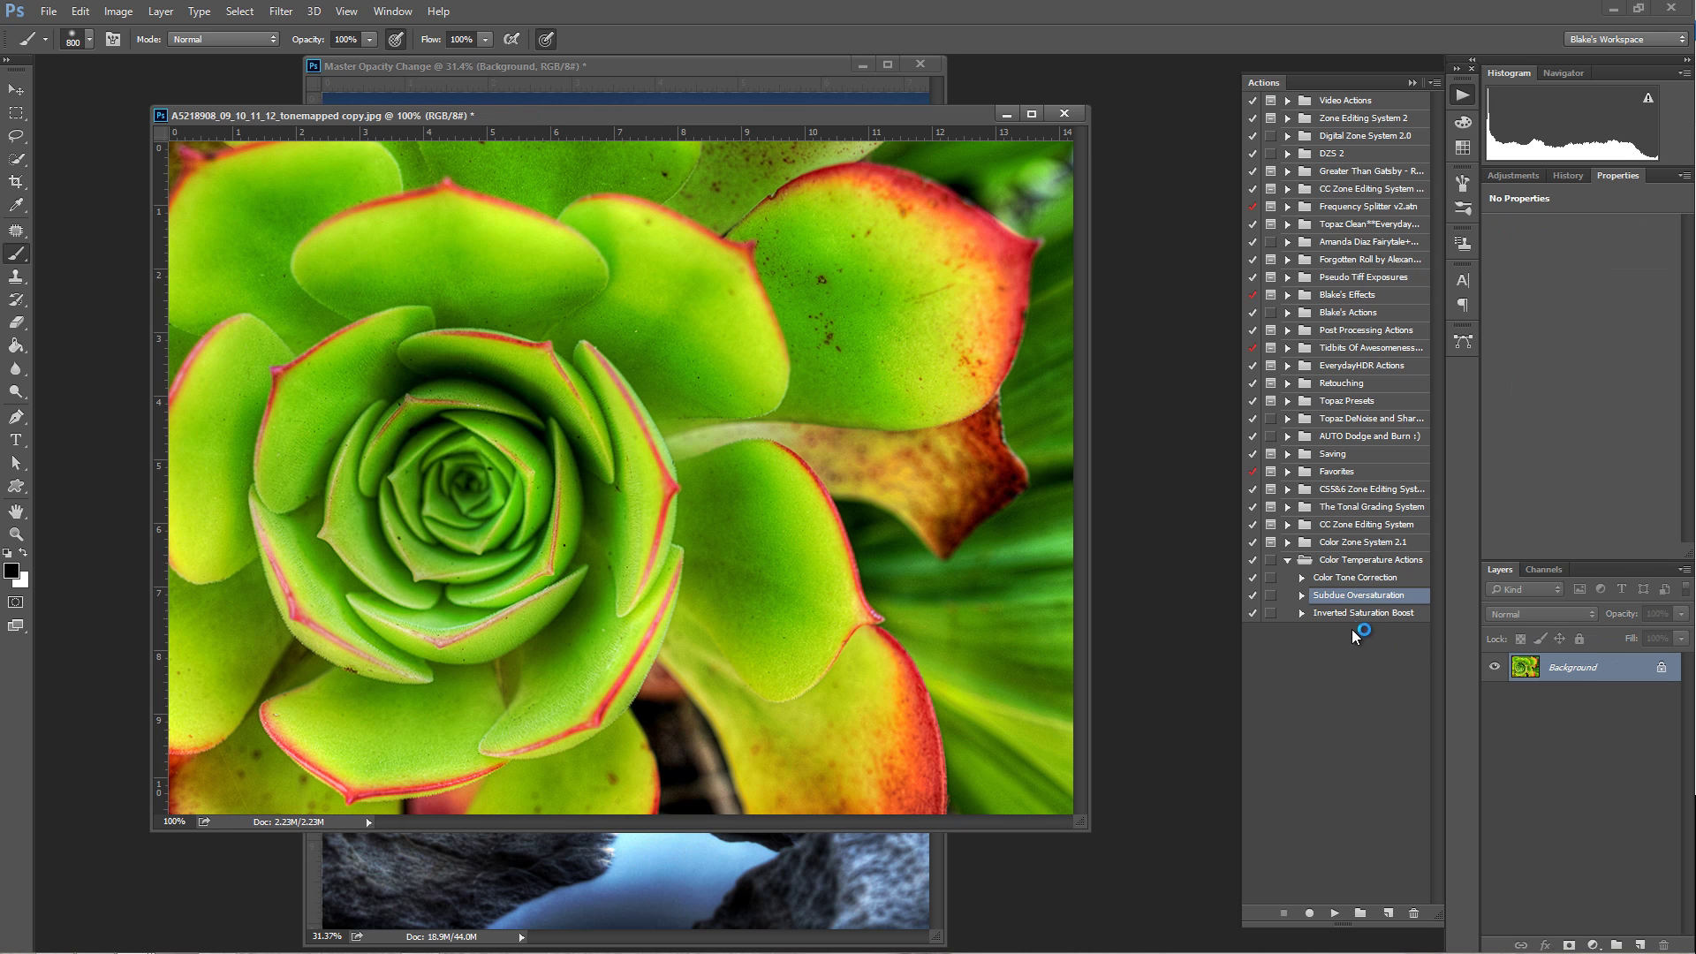
pyautogui.click(1360, 613)
pyautogui.click(1335, 911)
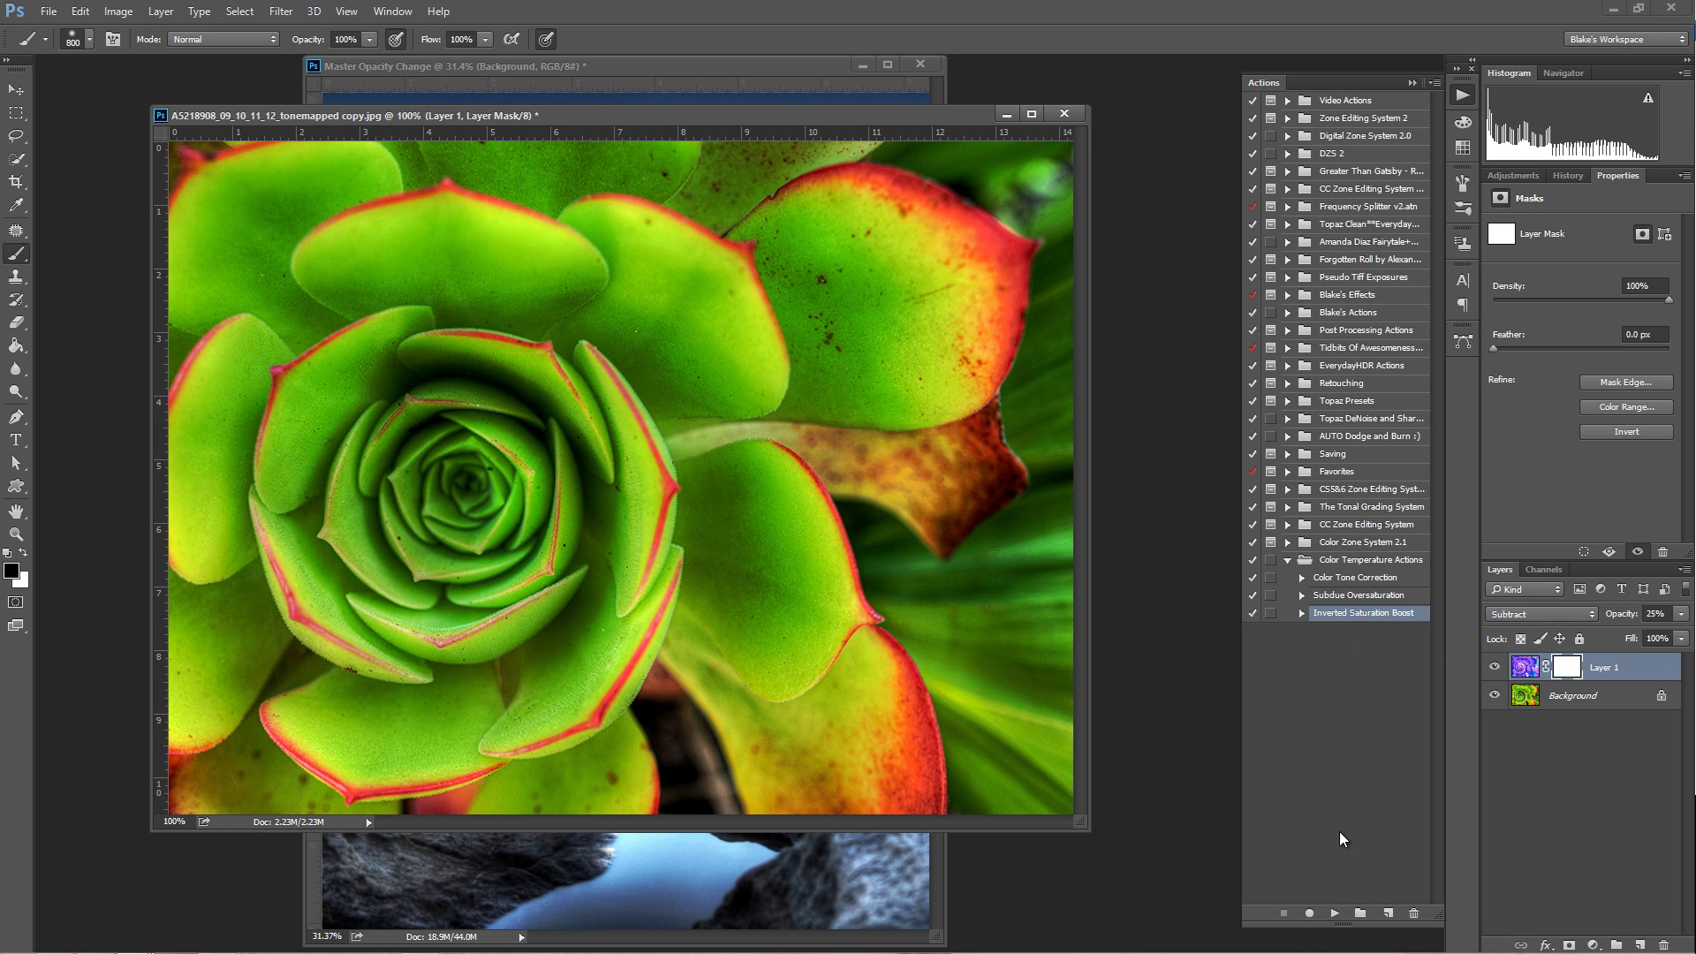
pyautogui.click(1524, 667)
# Step: Try different opacities on the Subtract layer and toggle it to compare
pyautogui.click(1679, 613)
pyautogui.moveTo(1672, 643); pyautogui.dragTo(1616, 640)
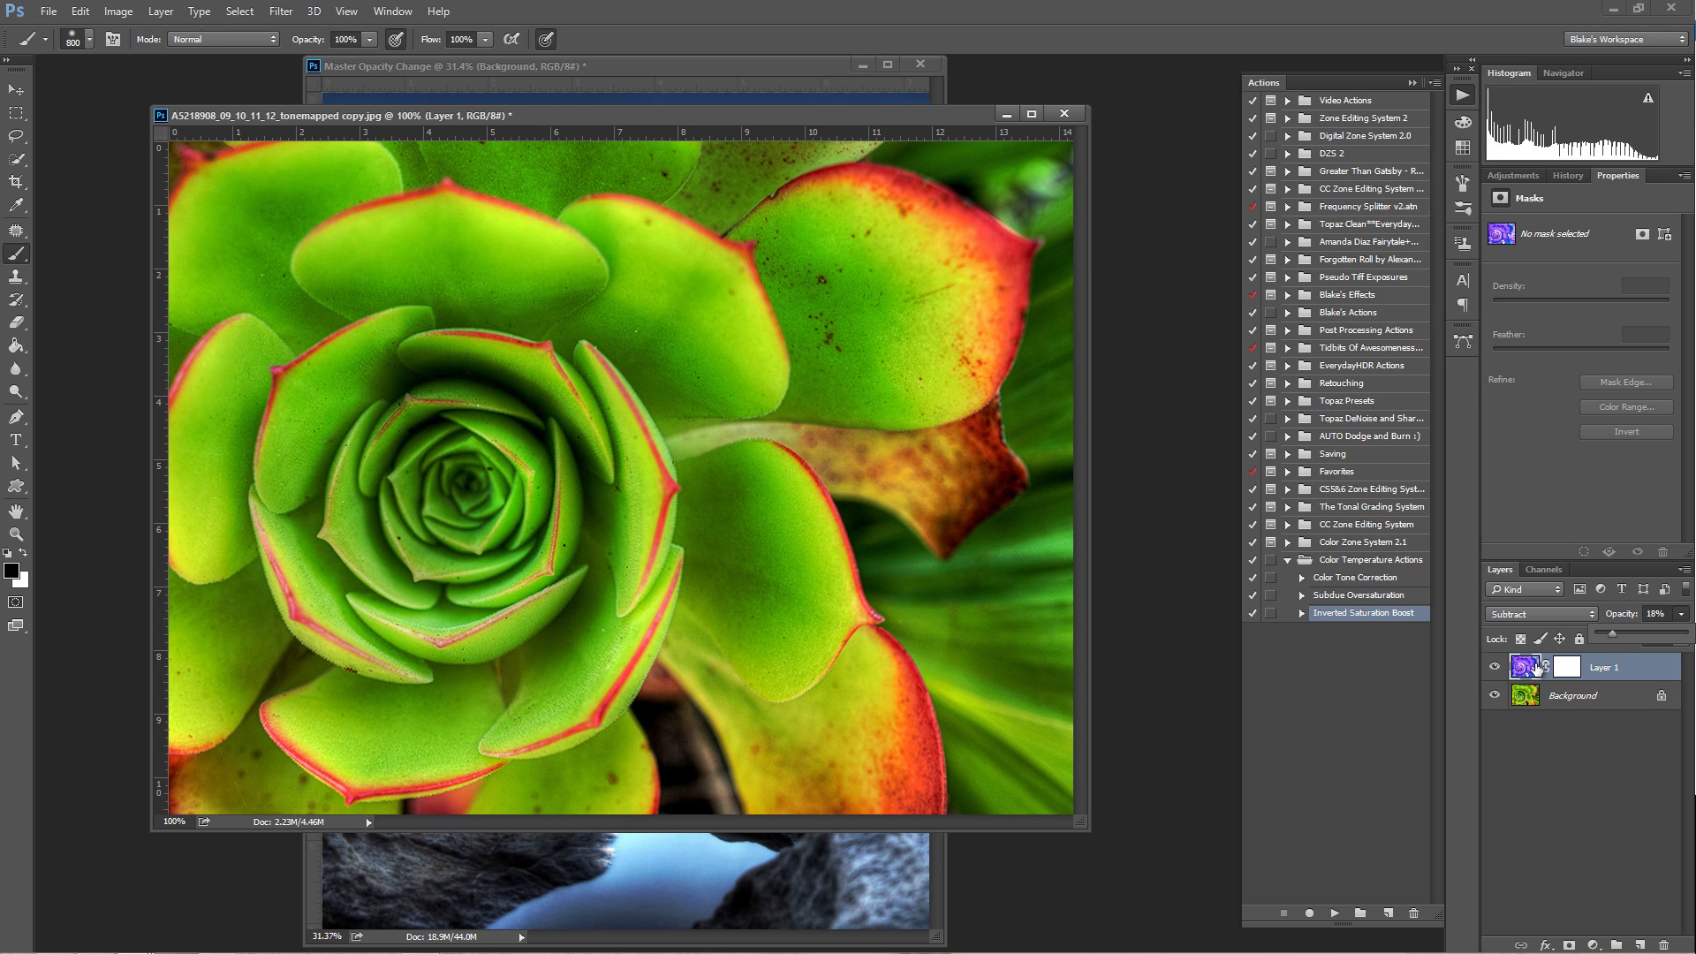
pyautogui.click(1502, 666)
pyautogui.click(1501, 666)
pyautogui.click(1501, 666)
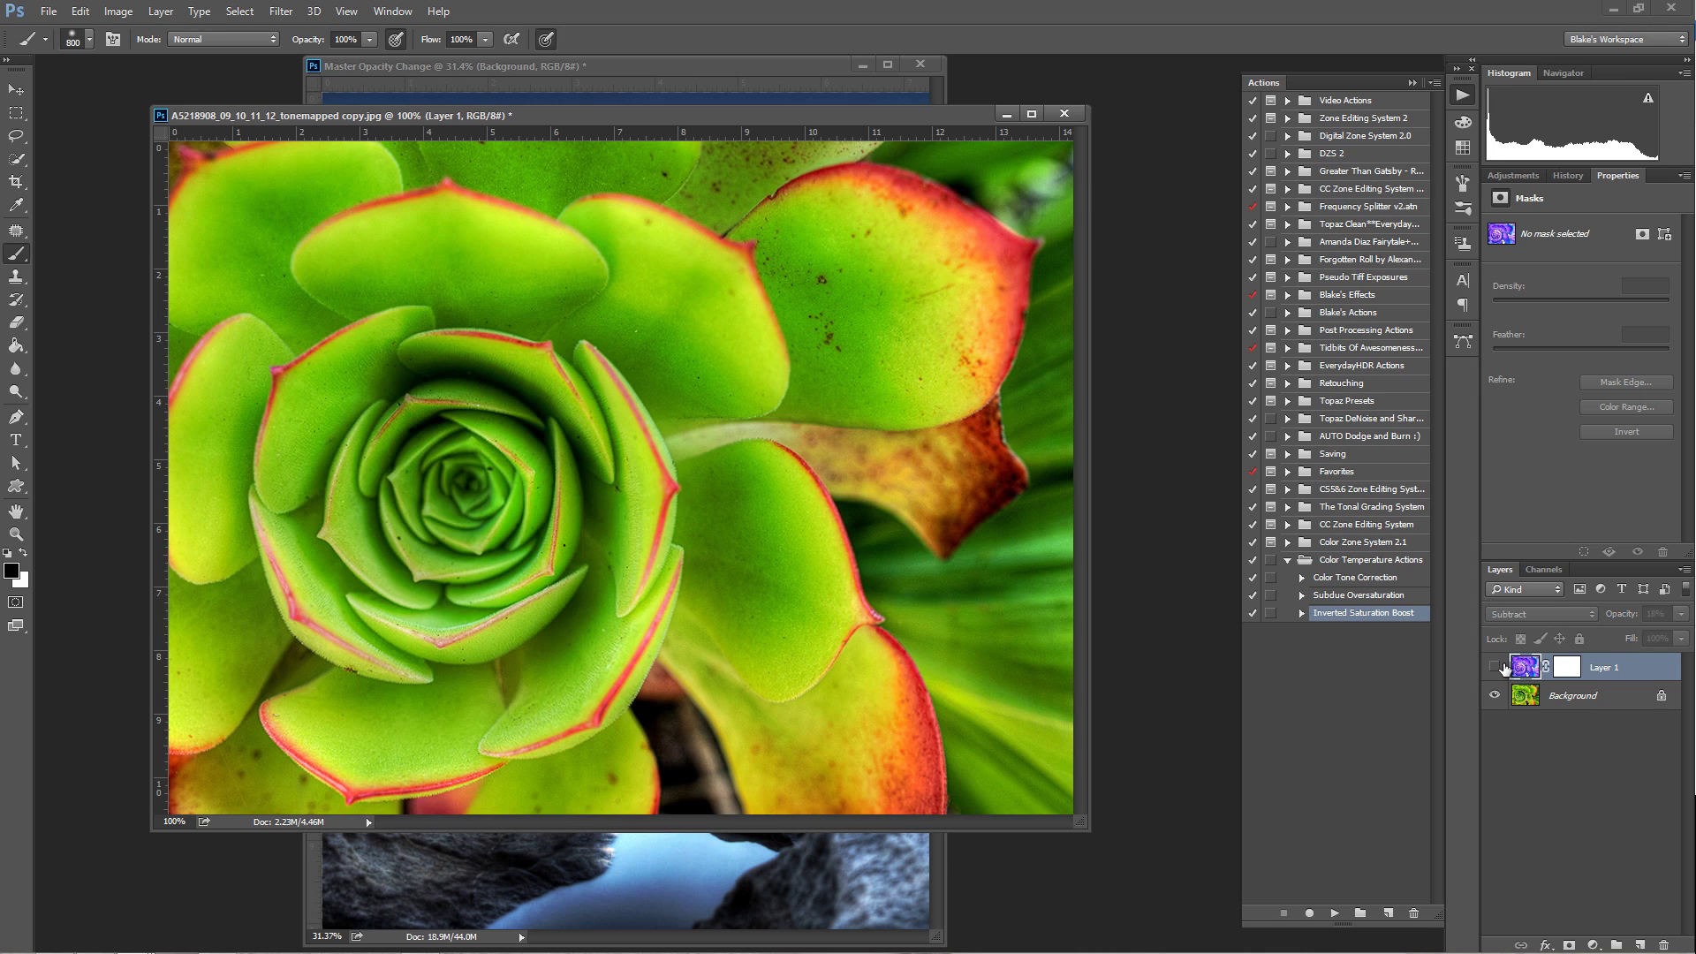
pyautogui.click(1502, 666)
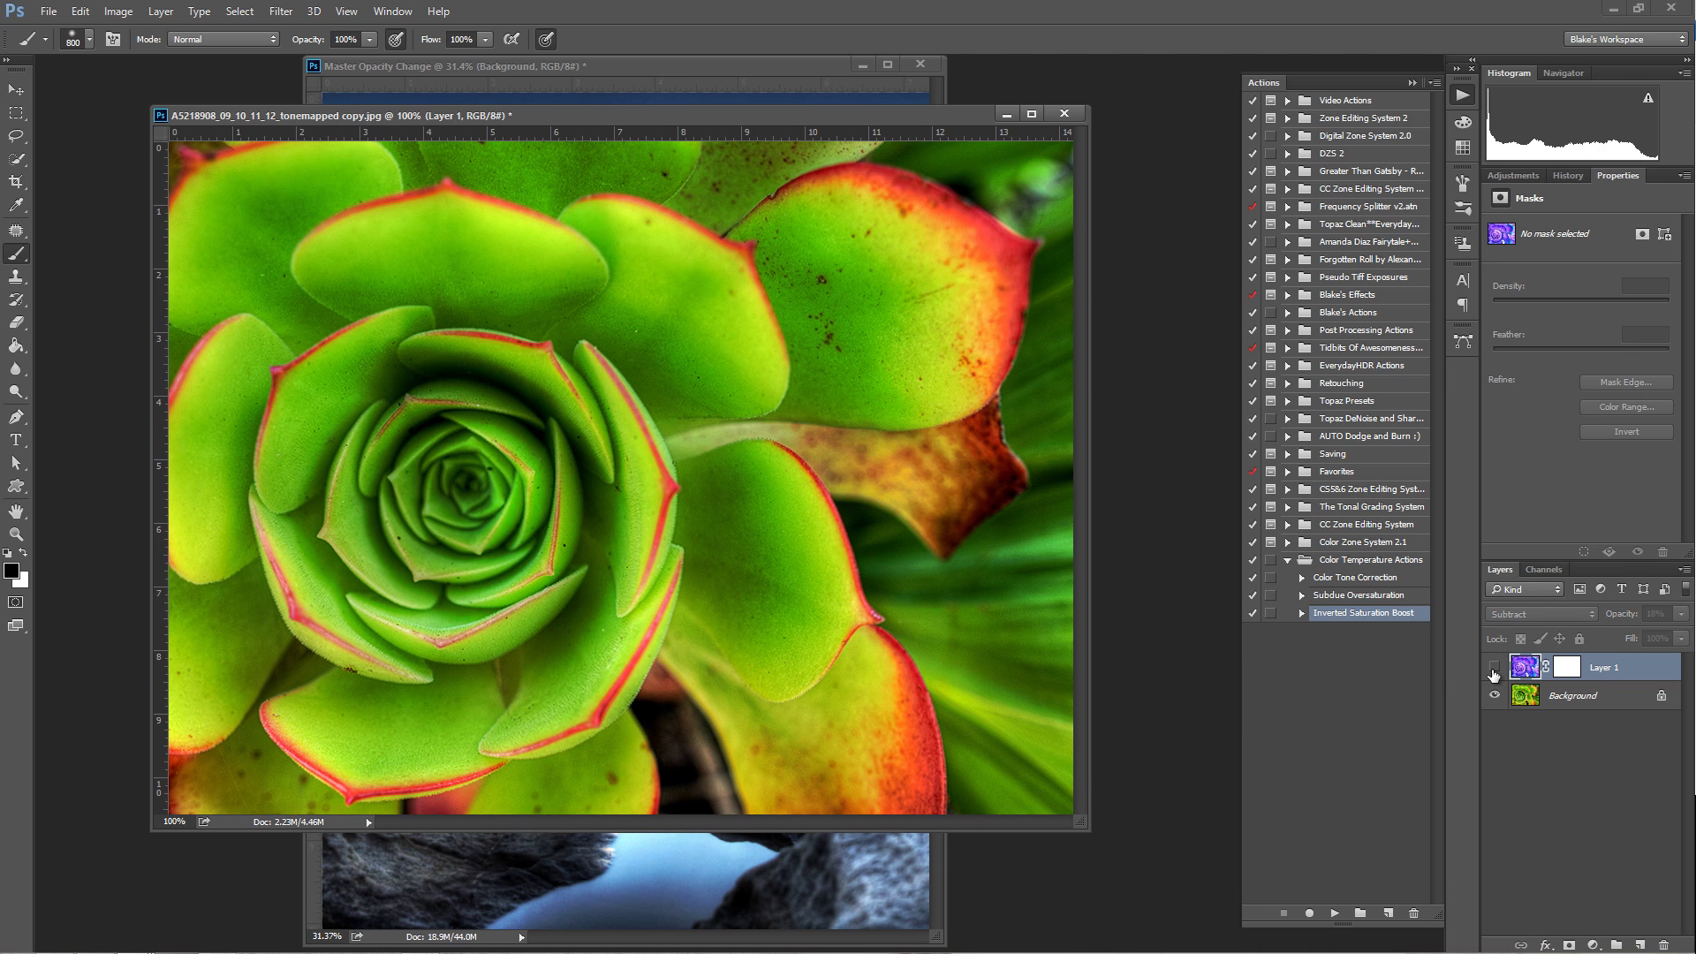
pyautogui.click(1494, 668)
pyautogui.click(1494, 667)
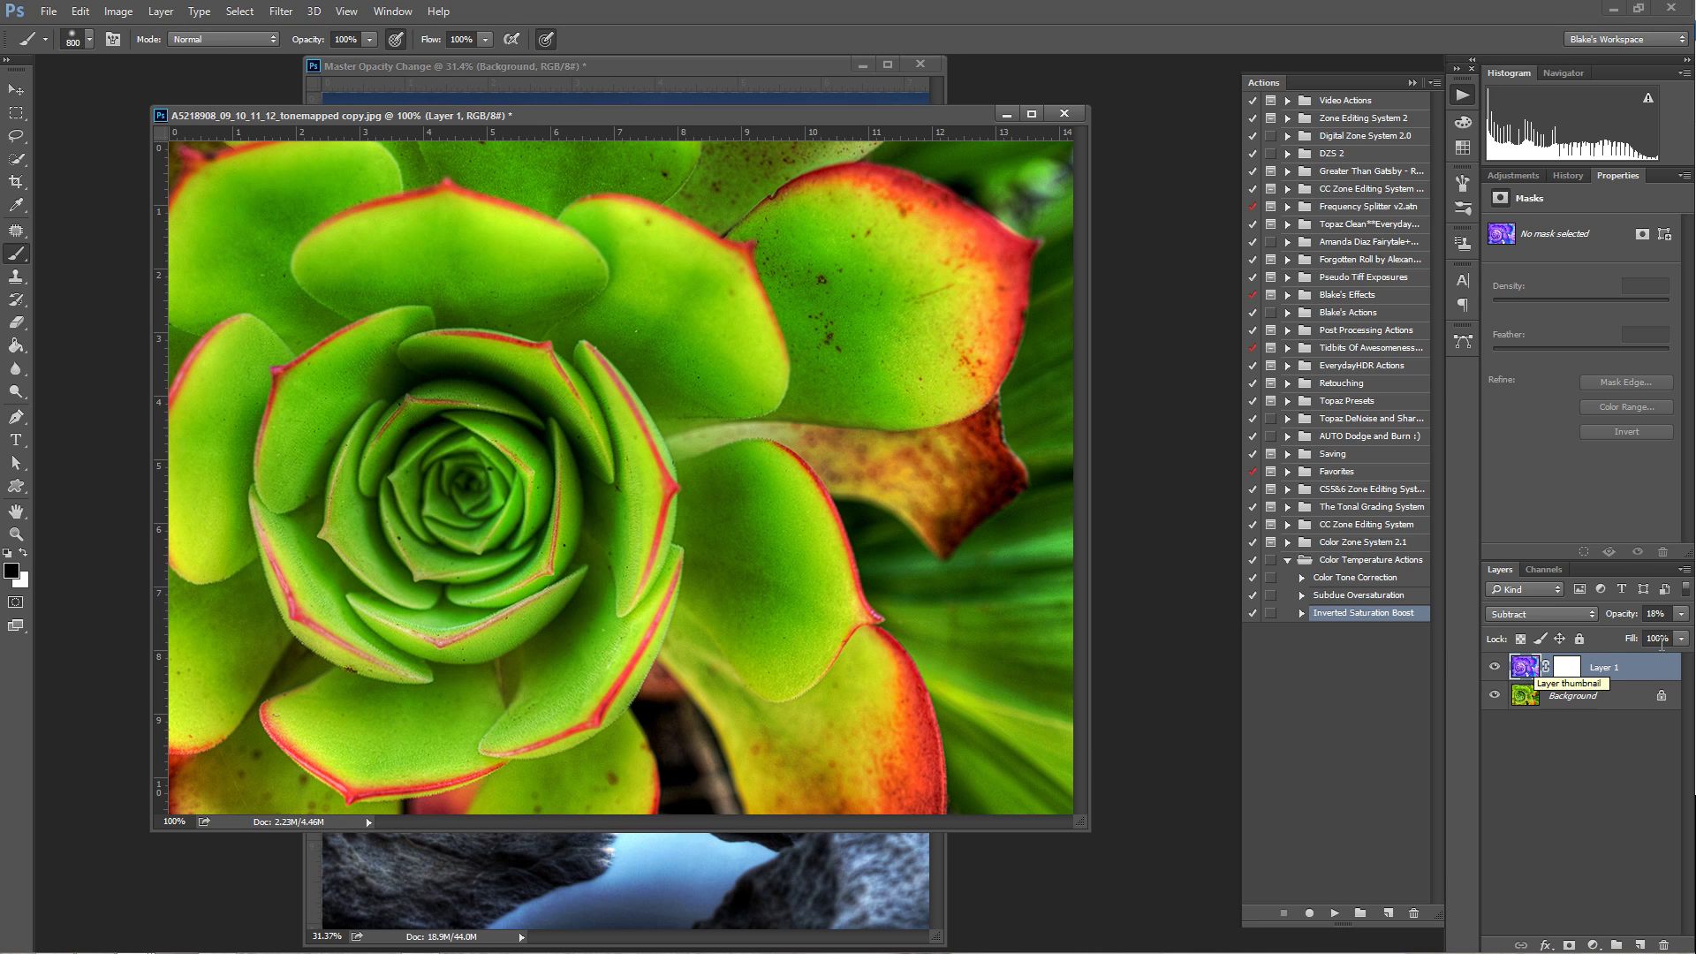
# Step: Settle the Subtract layer's opacity at 23%
pyautogui.click(1680, 614)
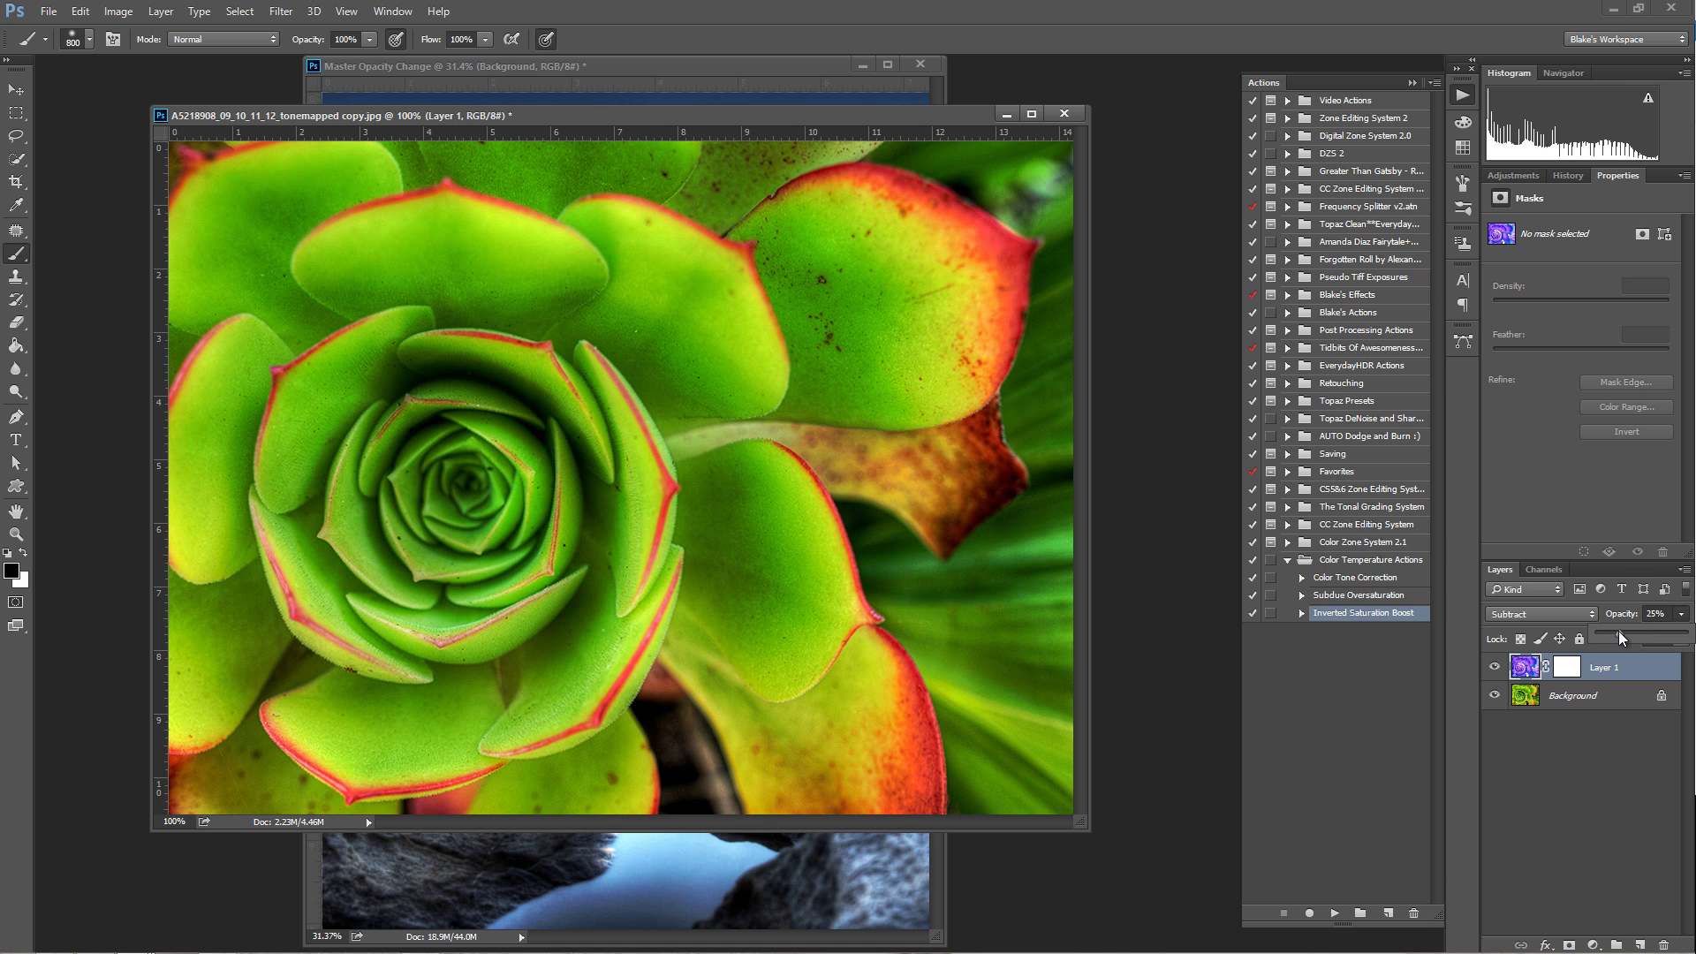
pyautogui.moveTo(1621, 637); pyautogui.dragTo(1672, 636)
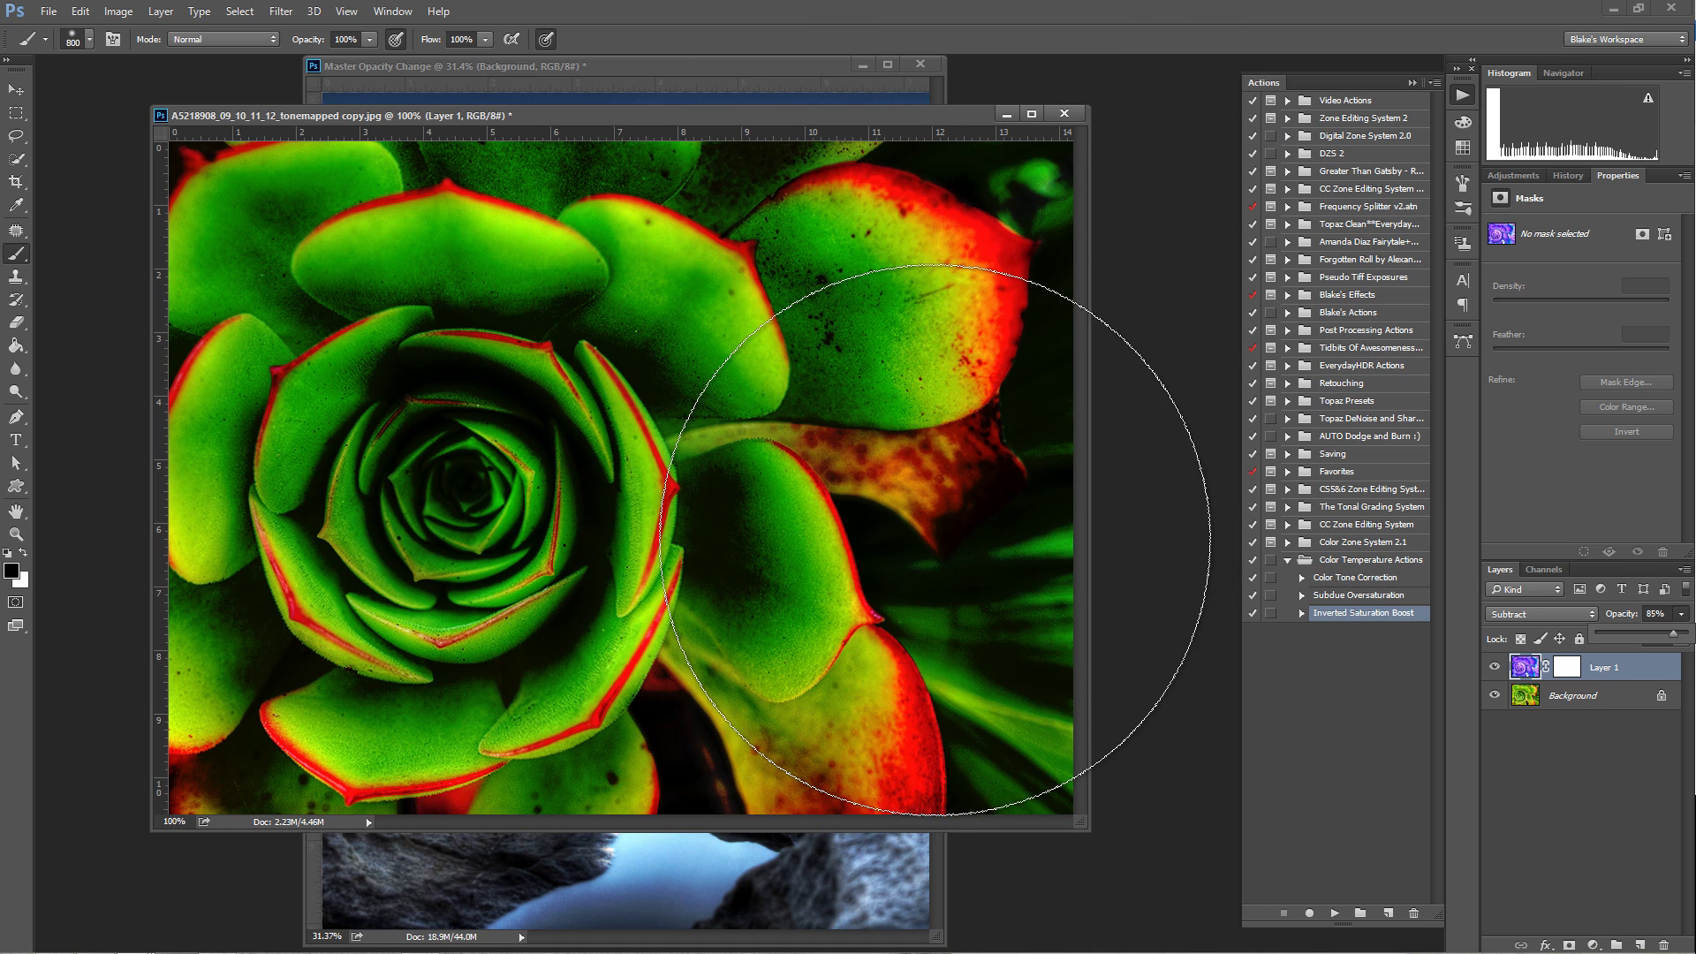
pyautogui.moveTo(1677, 639); pyautogui.dragTo(1618, 635)
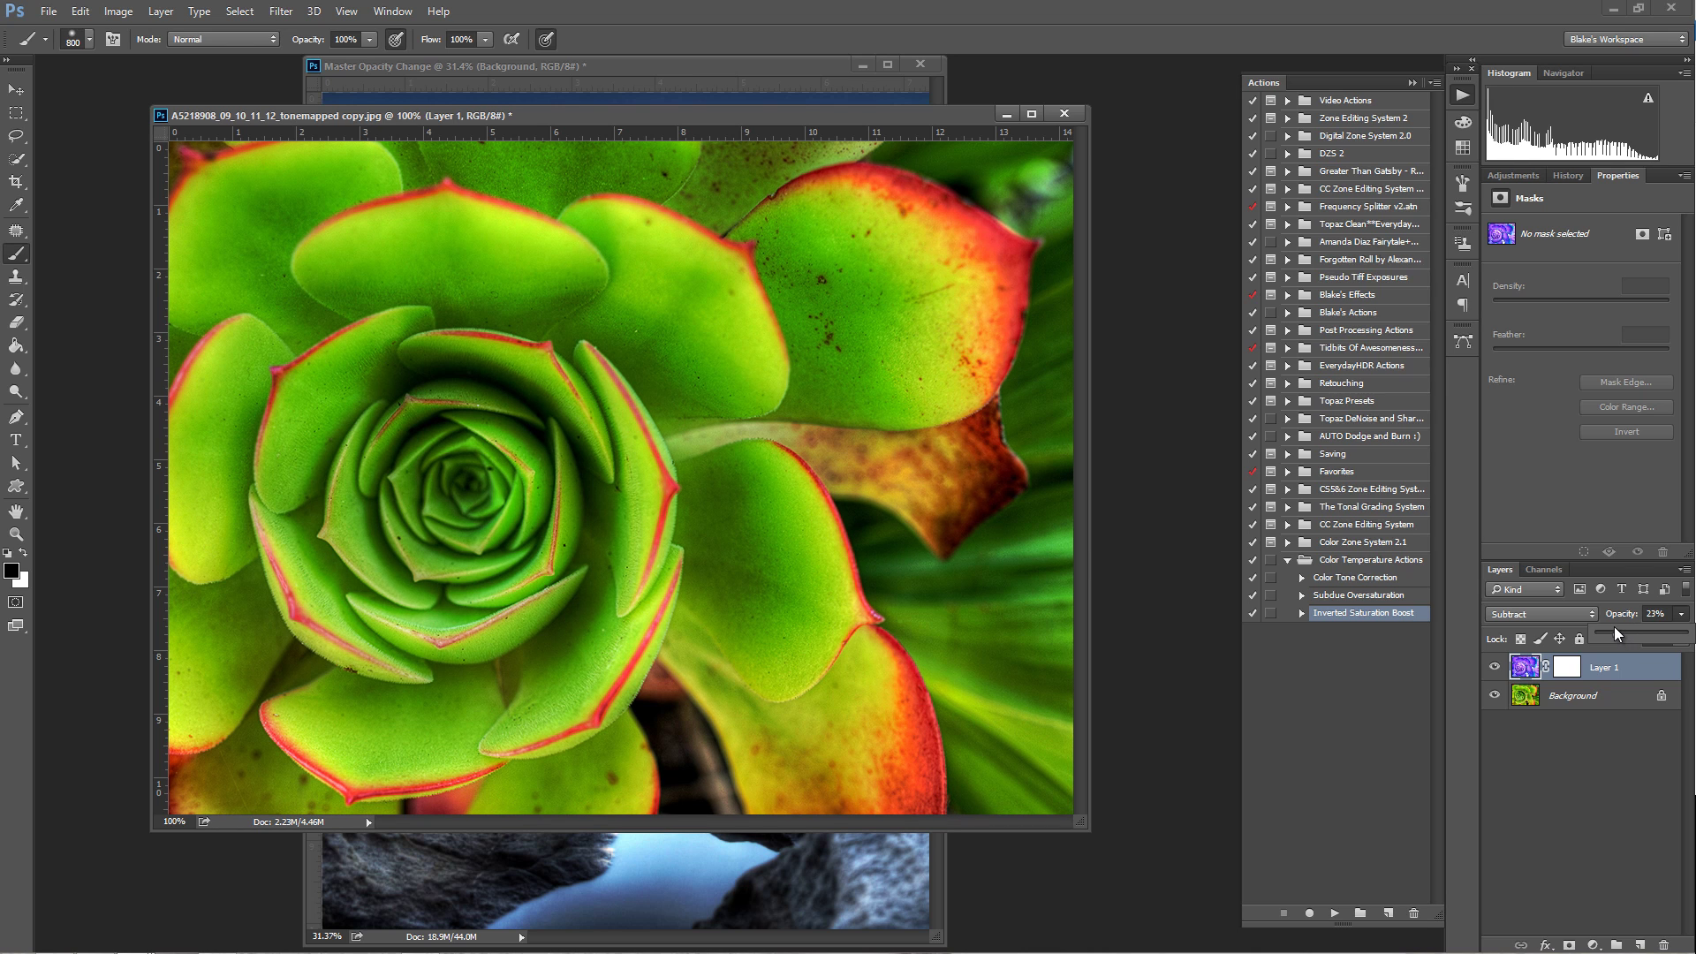